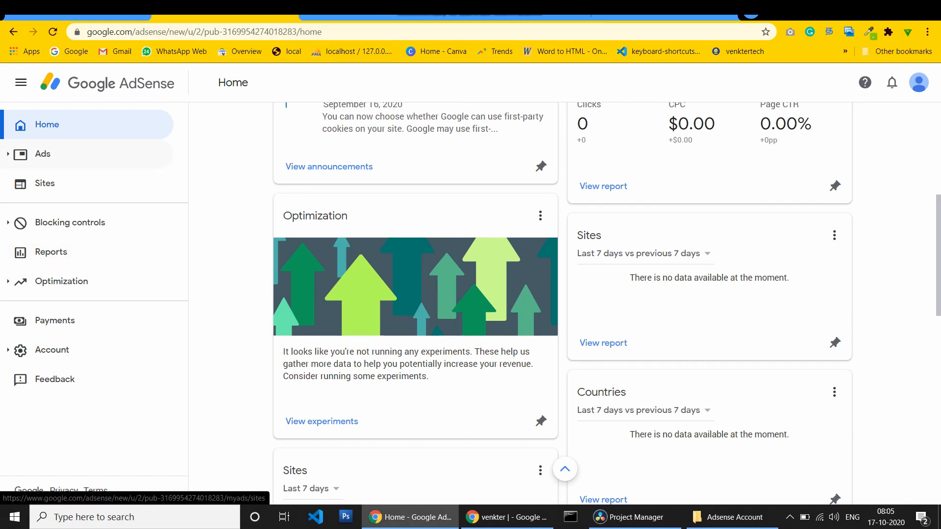
Step: Open the Ads overview and examine its by-site section, including the Auto ads entry for venktertech.com
scroll(562, 303, "up", 5)
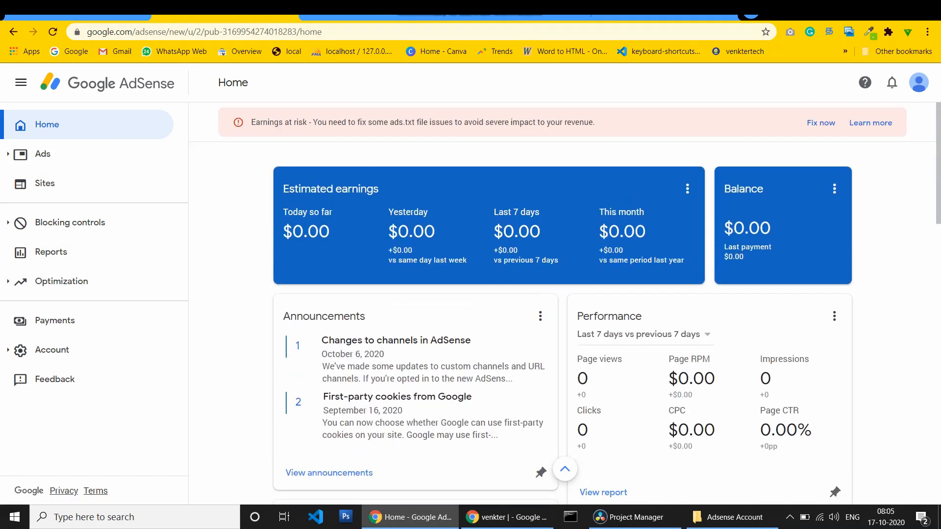
left_click(43, 154)
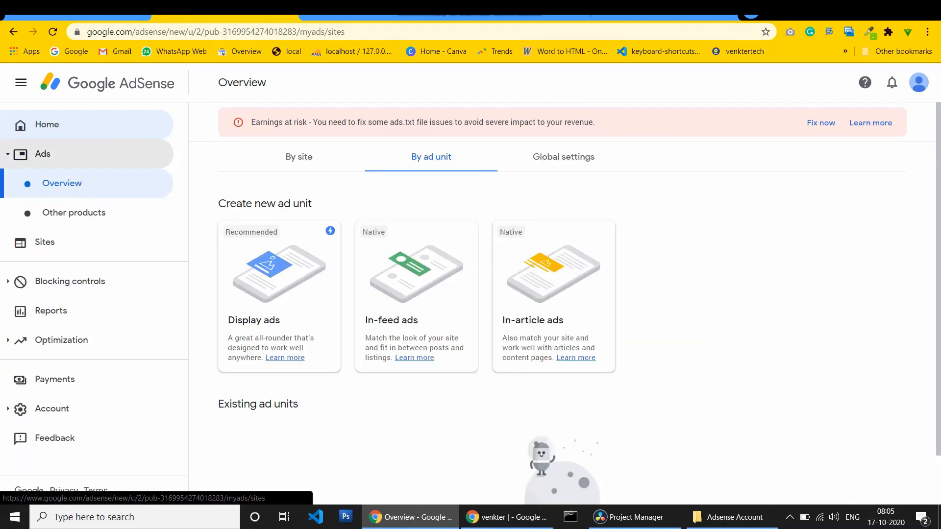
scroll(562, 304, "down", 2)
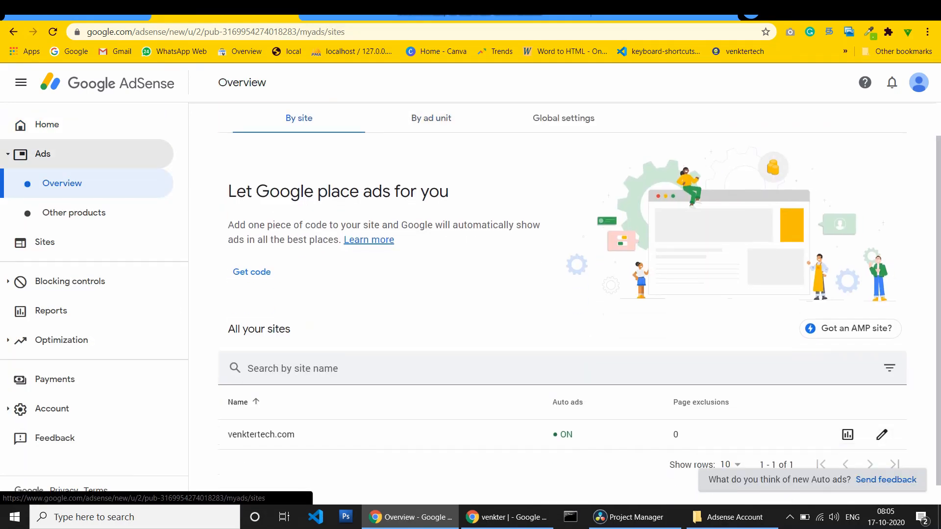
scroll(562, 304, "up", 2)
scroll(562, 304, "down", 2)
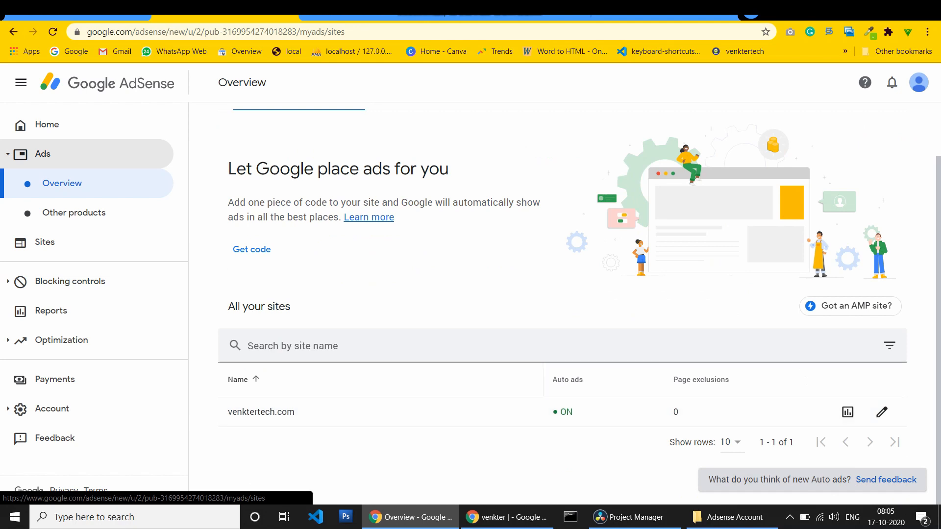
scroll(562, 303, "up", 2)
scroll(562, 411, "down", 2)
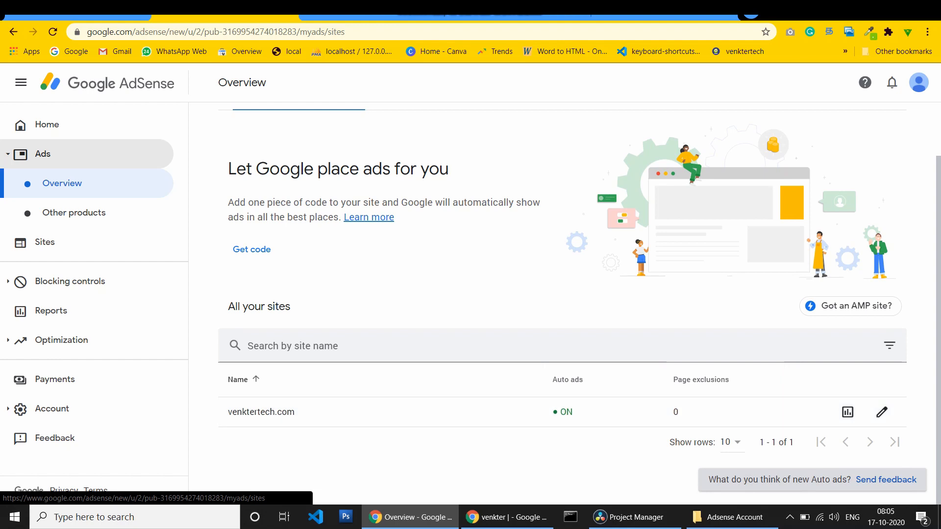
scroll(562, 412, "up", 2)
Step: Switch the Ads overview to ad units and start a new display ad unit
left_click(431, 157)
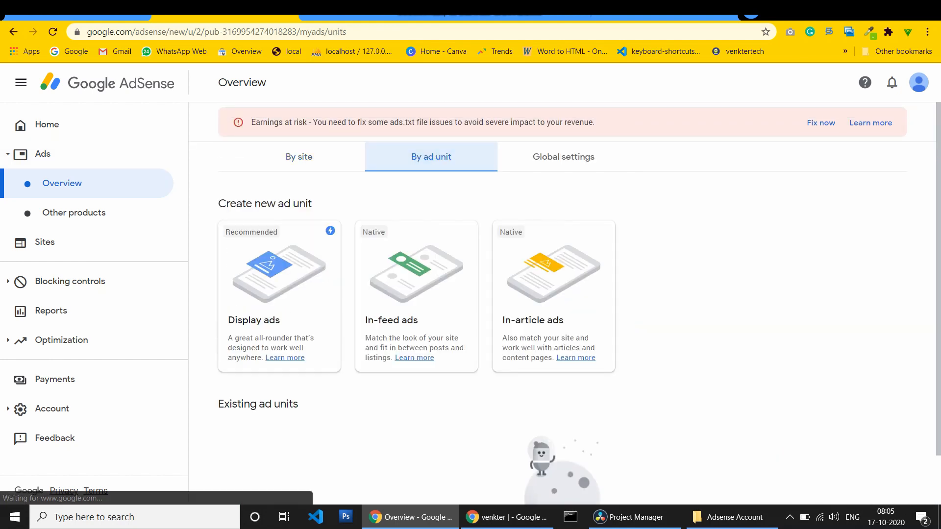
scroll(562, 294, "down", 2)
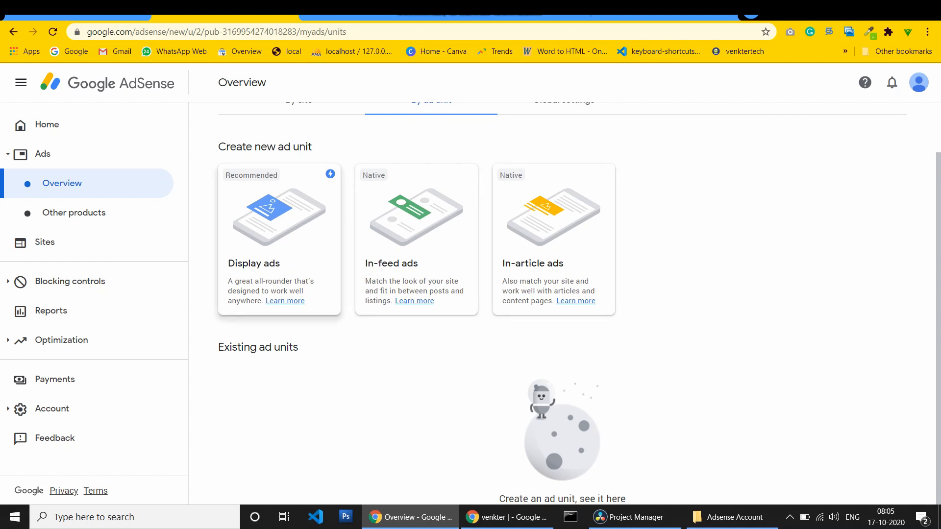
left_click(280, 239)
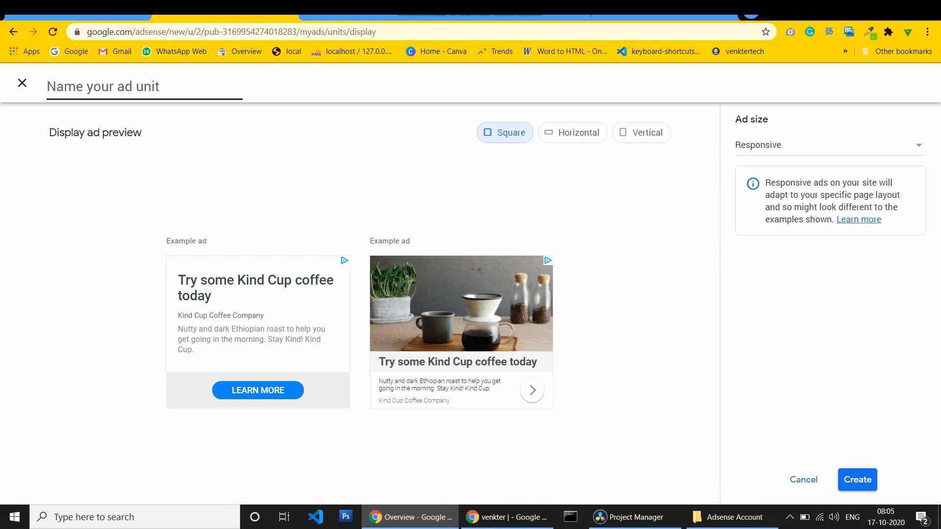
Step: Compare the horizontal, vertical and square previews of the display ad
left_click(573, 133)
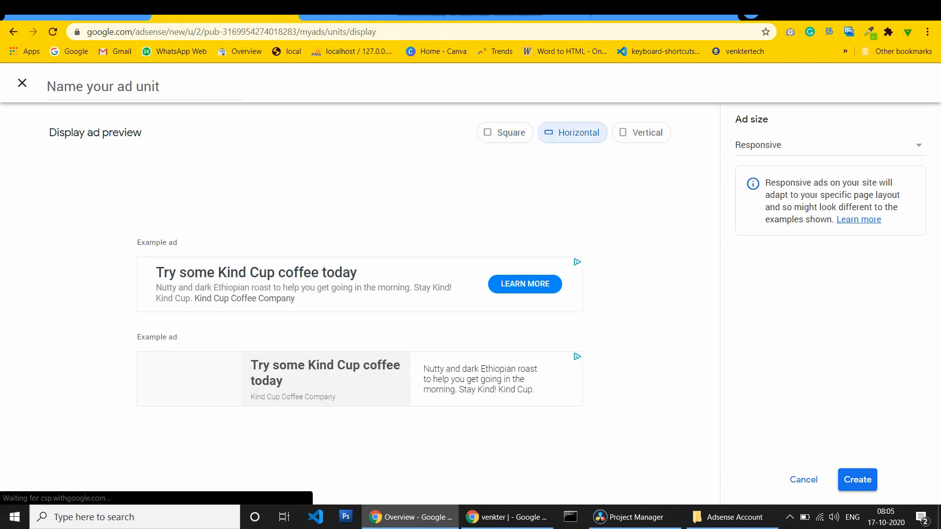
left_click(641, 132)
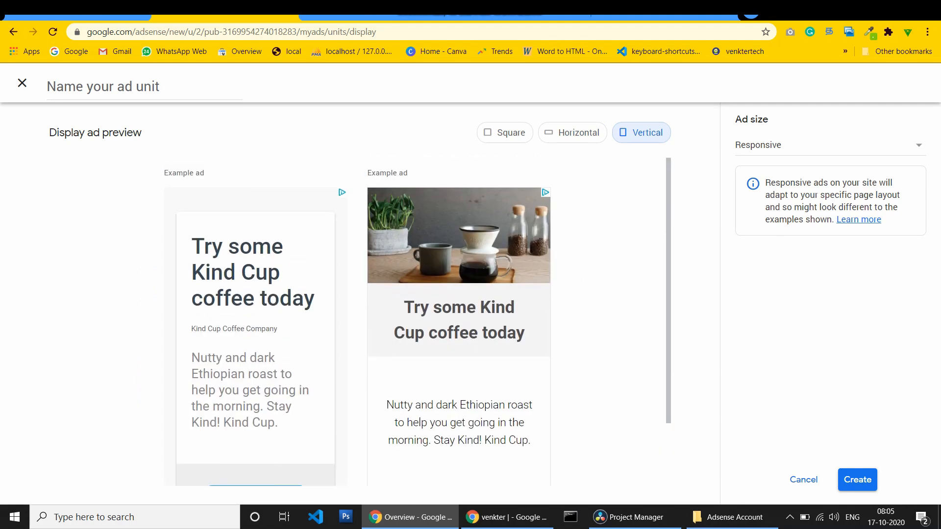
scroll(418, 321, "down", 2)
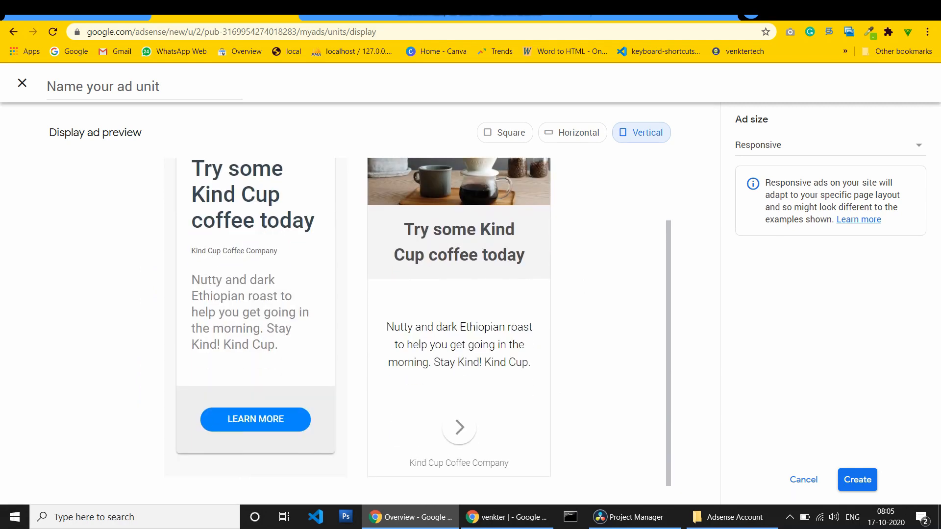
scroll(418, 322, "up", 2)
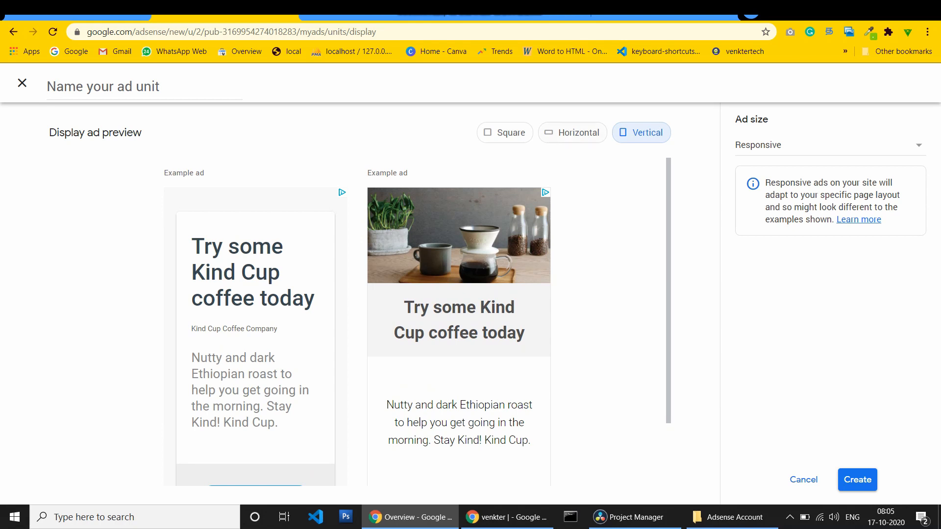
left_click(572, 133)
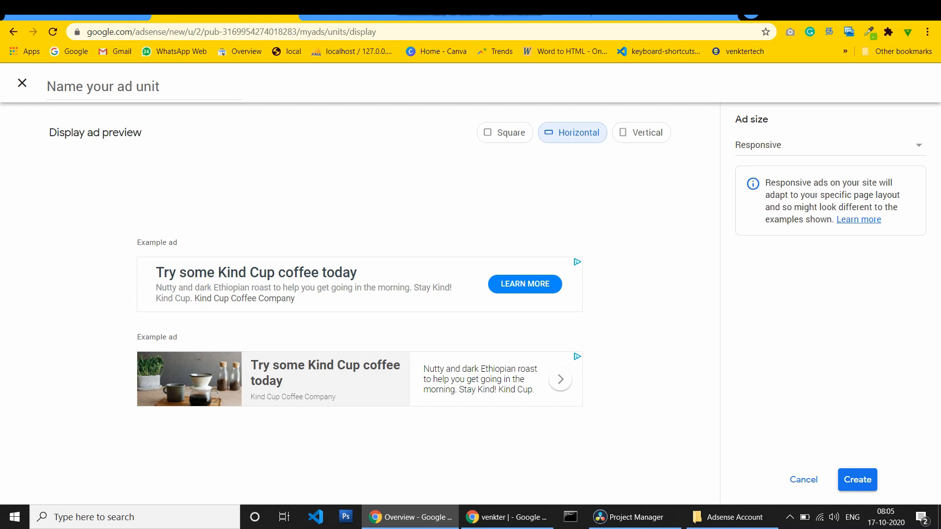
left_click(504, 133)
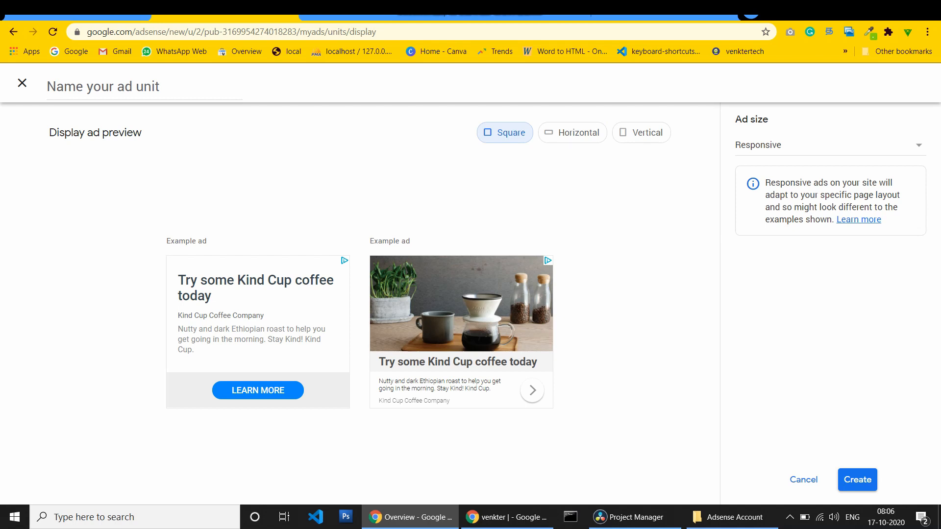
Step: Try the Fixed ad size to inspect its width and height fields, and return the size to Responsive
left_click(828, 145)
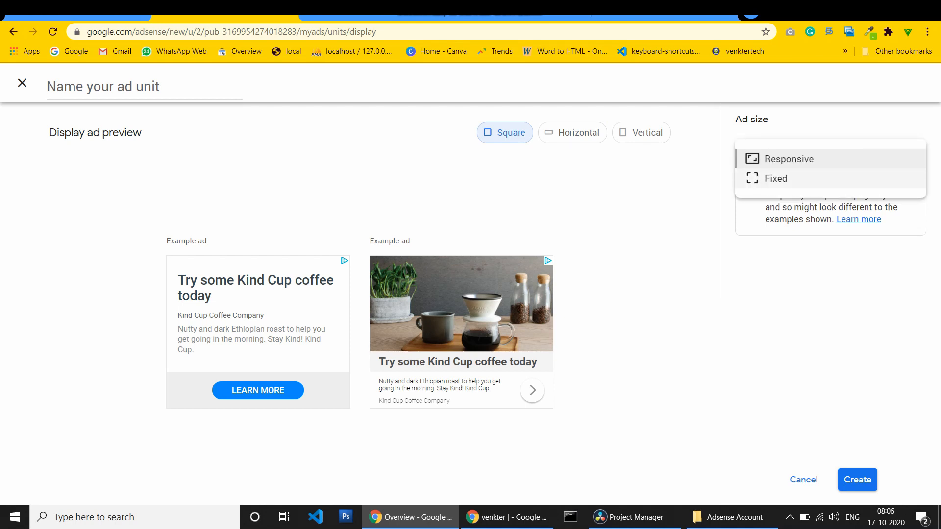
left_click(775, 179)
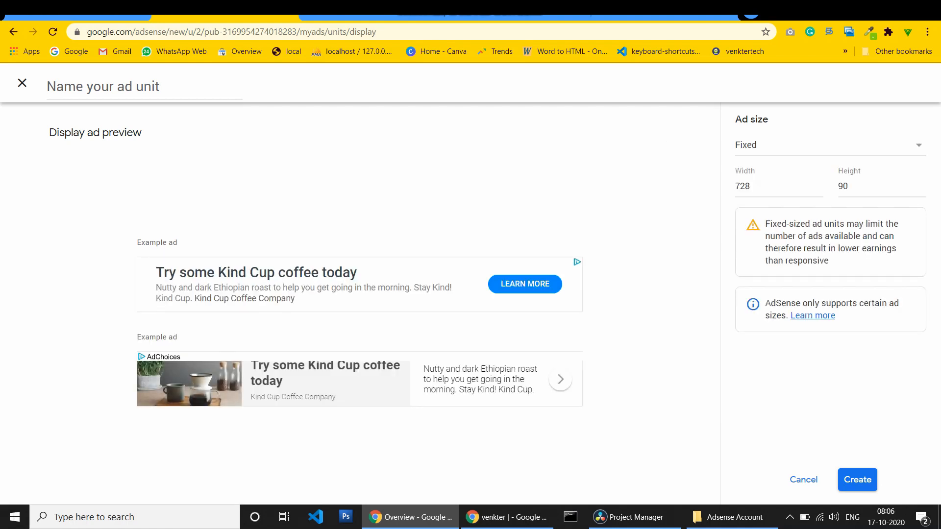
key("space")
key("Return")
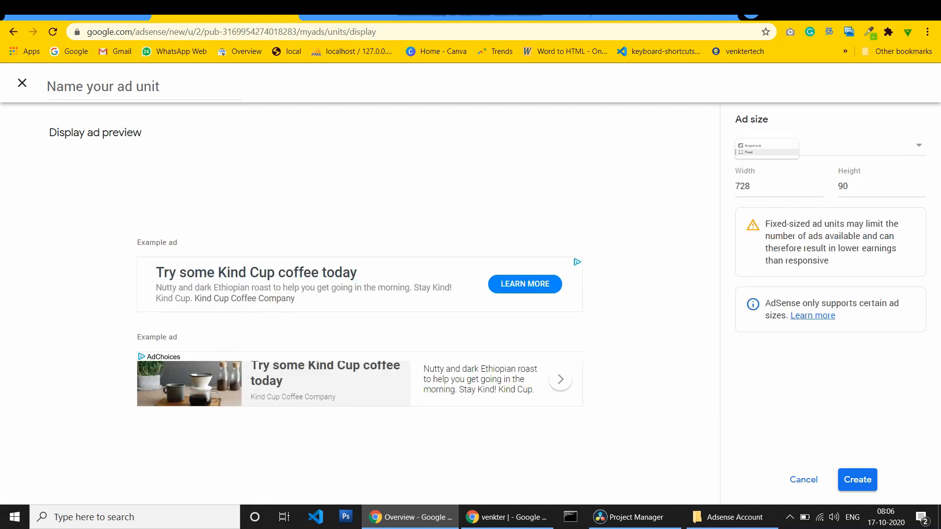
key("Tab")
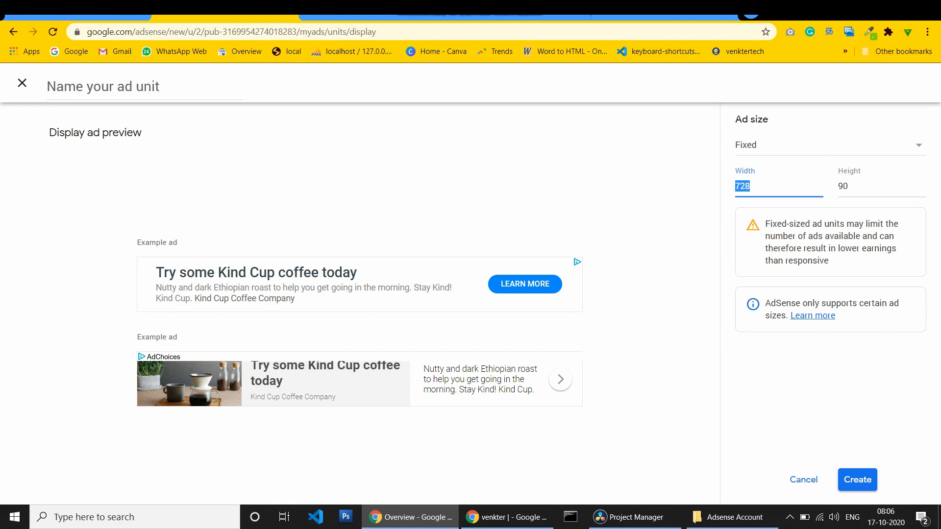
key("Tab")
key("shift+Tab")
key("Tab")
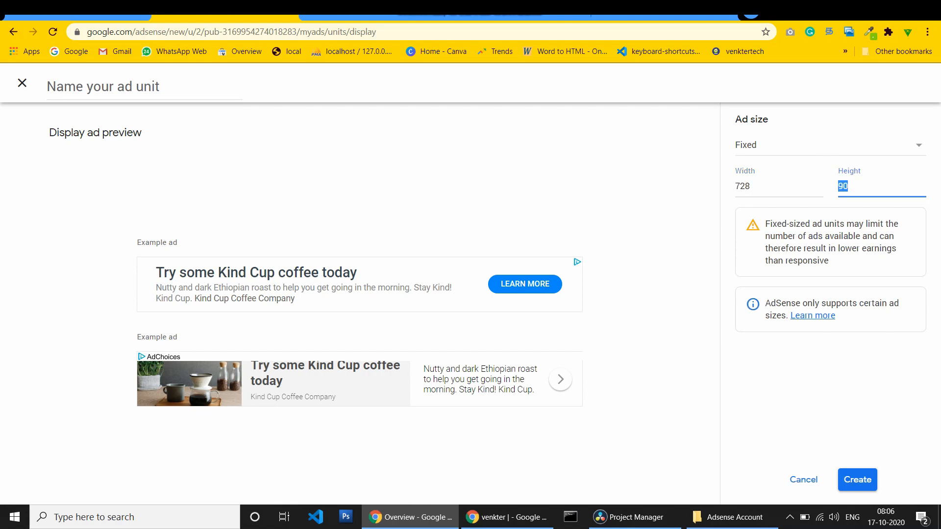
left_click(830, 145)
left_click(819, 159)
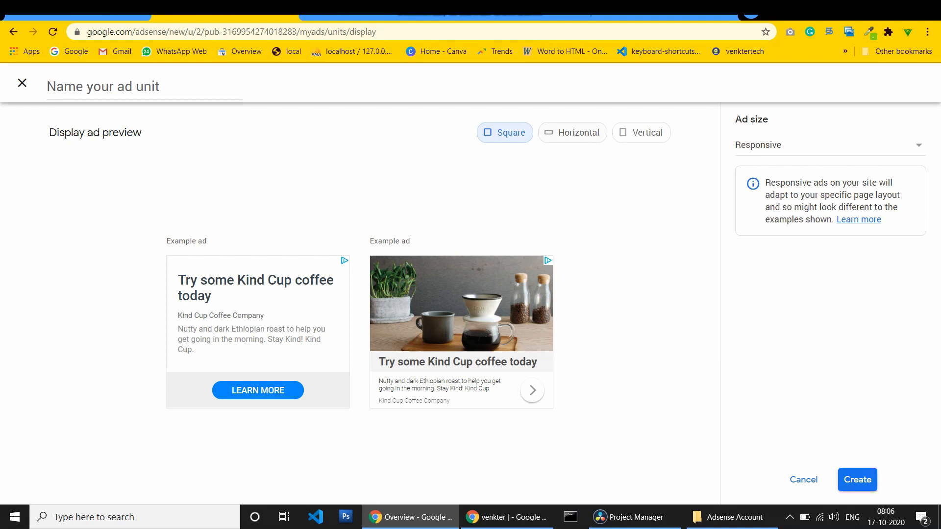
Step: Check the horizontal preview, return to the square one, and try to create the ad unit without a name
left_click(572, 133)
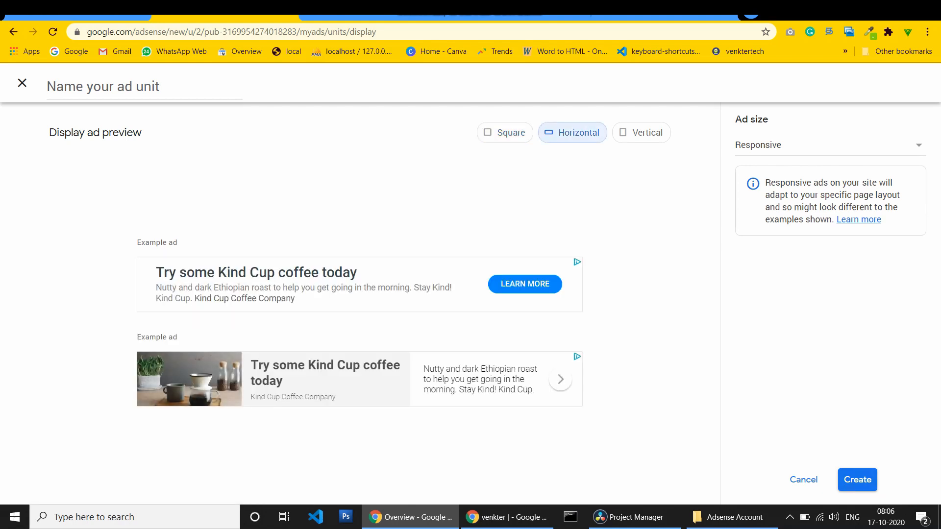
left_click(505, 132)
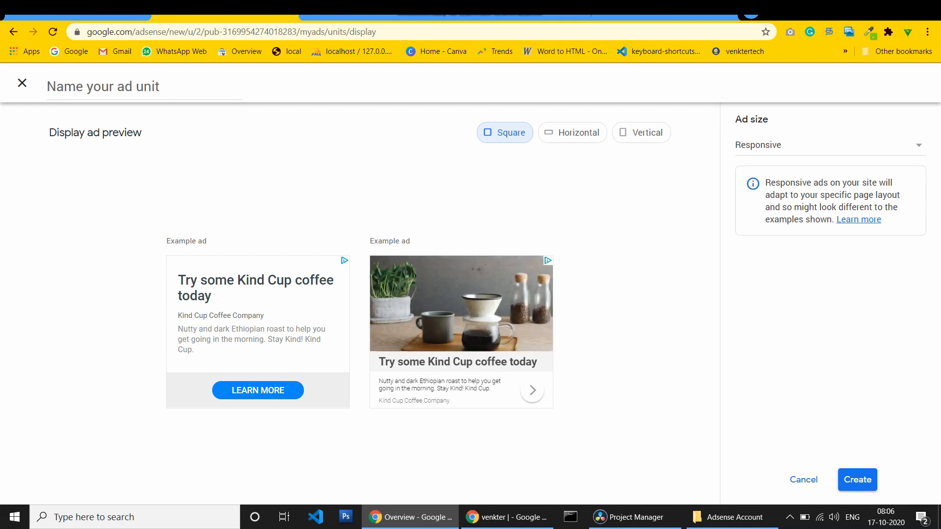
left_click(856, 479)
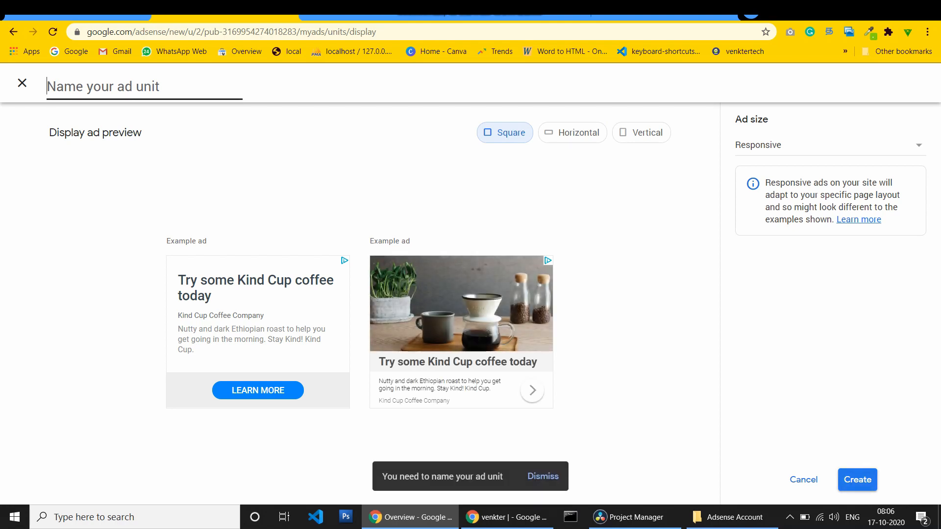
Step: Enter "venkter" as the beginning of the ad unit's name and turn off the browser's transliteration input tool
left_click(103, 87)
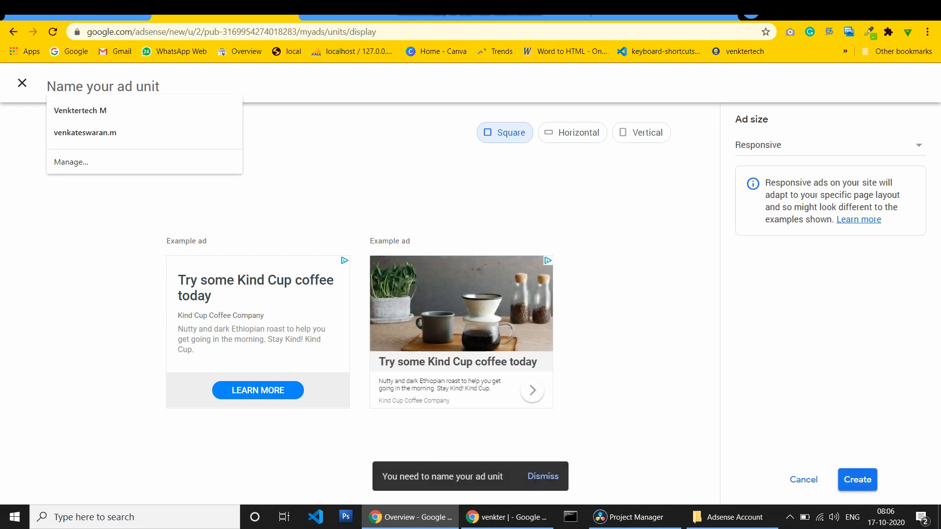
type("venkter")
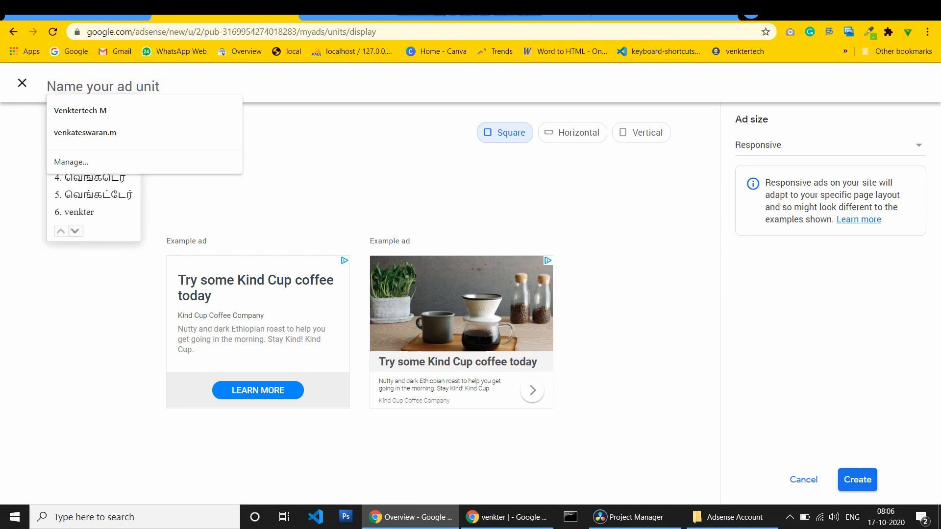
type("6")
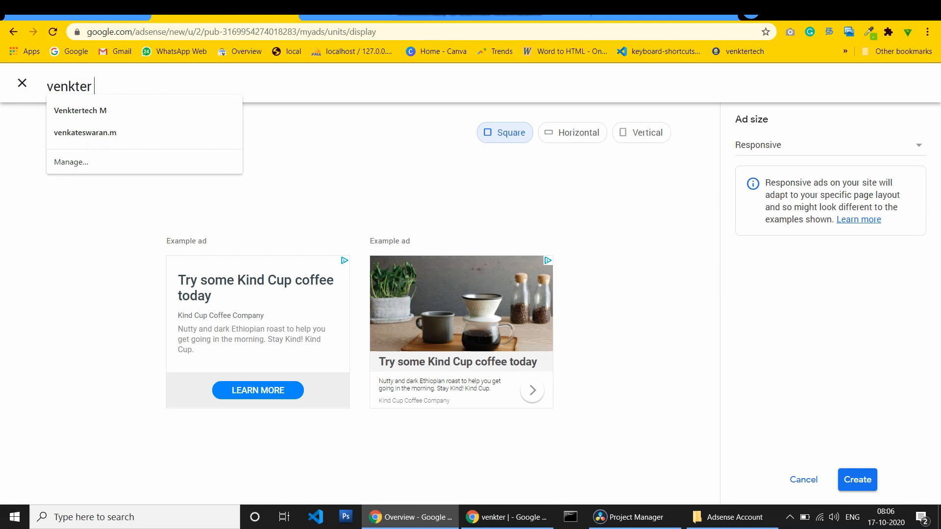
left_click(828, 32)
left_click(727, 78)
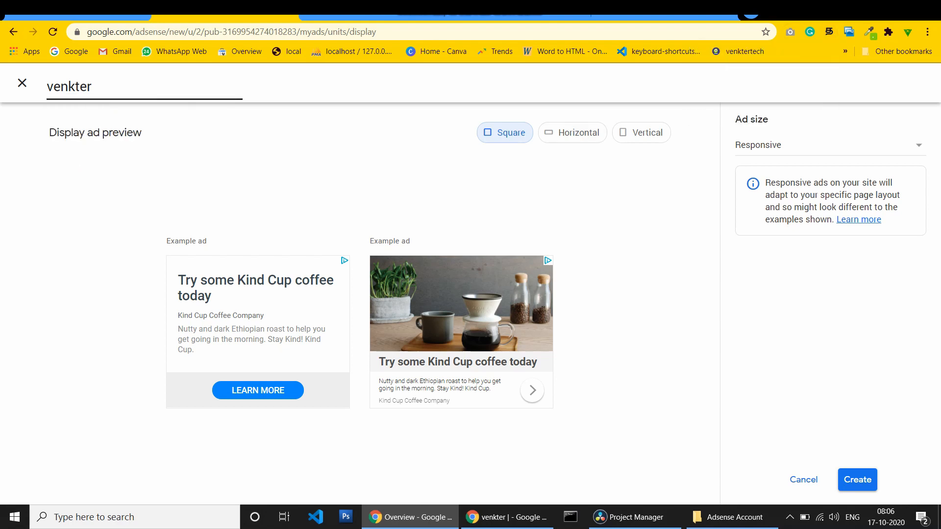
Step: Complete the ad unit's name as "venkter ads square" and create the responsive display unit
type("ads square")
key("ctrl+shift+Left")
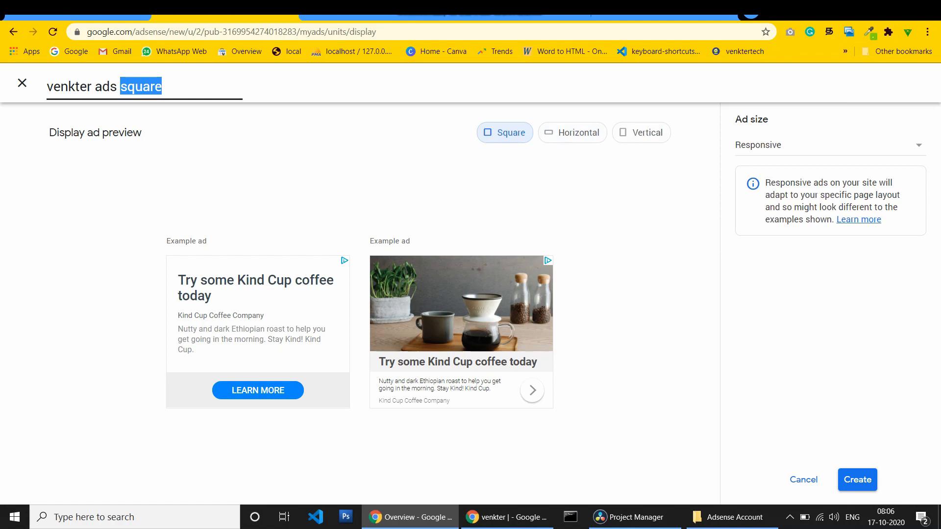
left_click(857, 479)
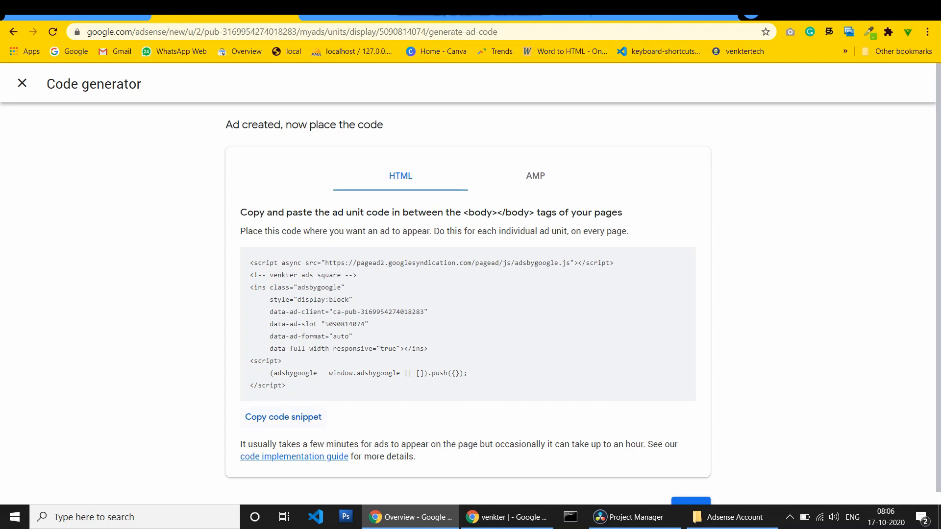
Step: Copy the new ad unit's HTML code snippet and finish the code generator, returning to the existing ad units
left_click(283, 417)
scroll(468, 284, "down", 1)
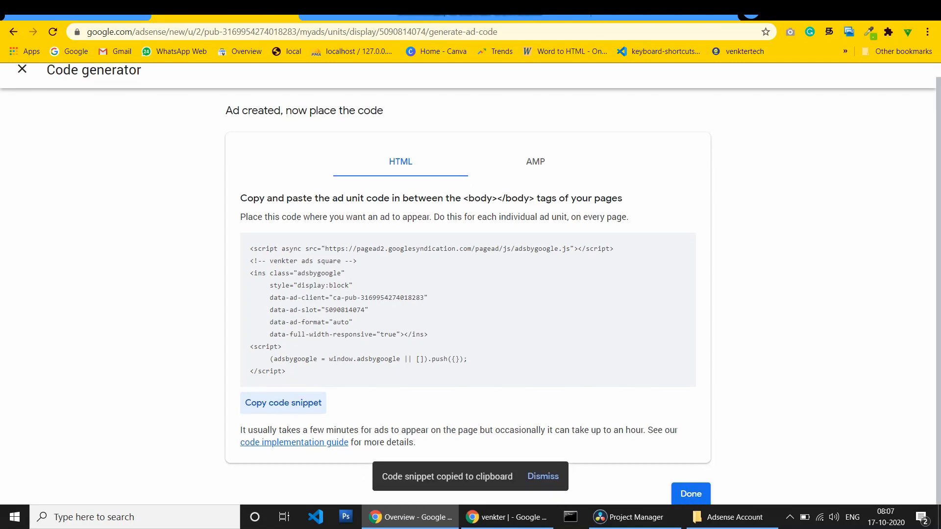
left_click(691, 493)
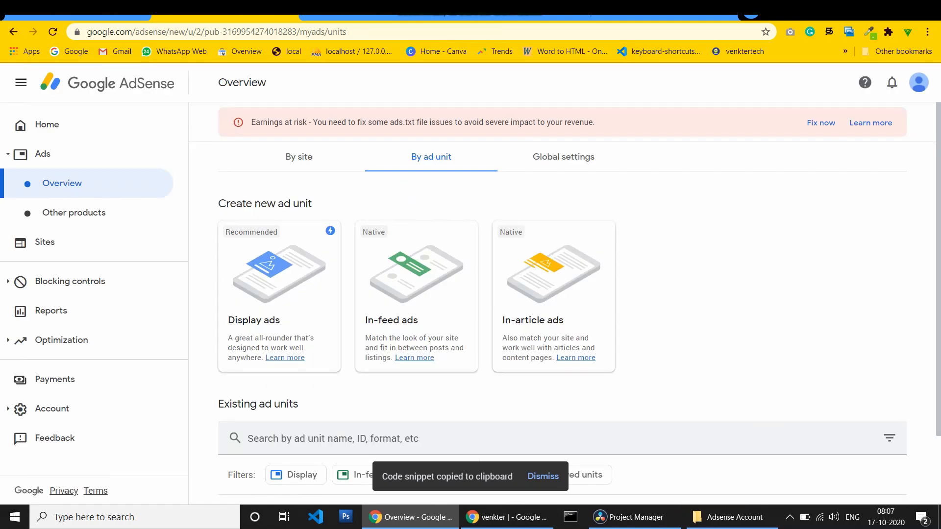
scroll(562, 294, "down", 2)
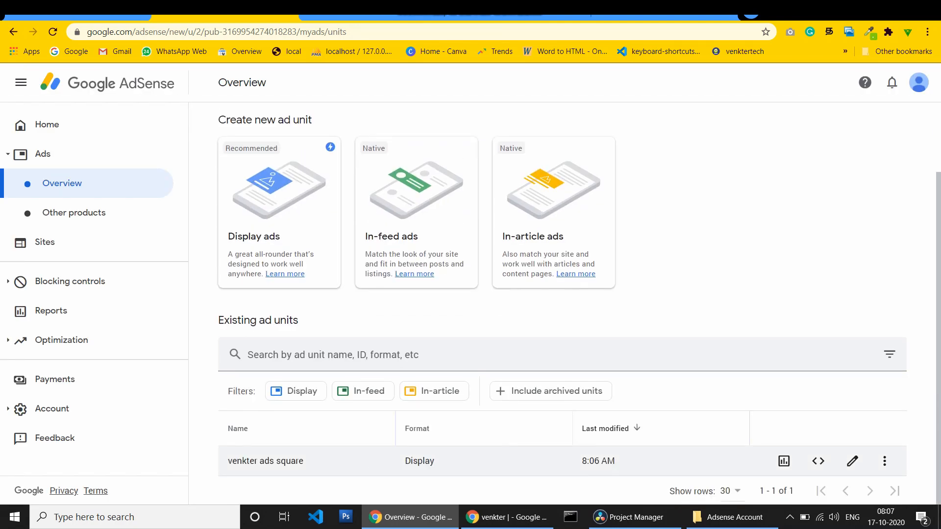
Step: Create a responsive display ad unit with the horizontal preview, named "venkter horizontal ads"
left_click(279, 205)
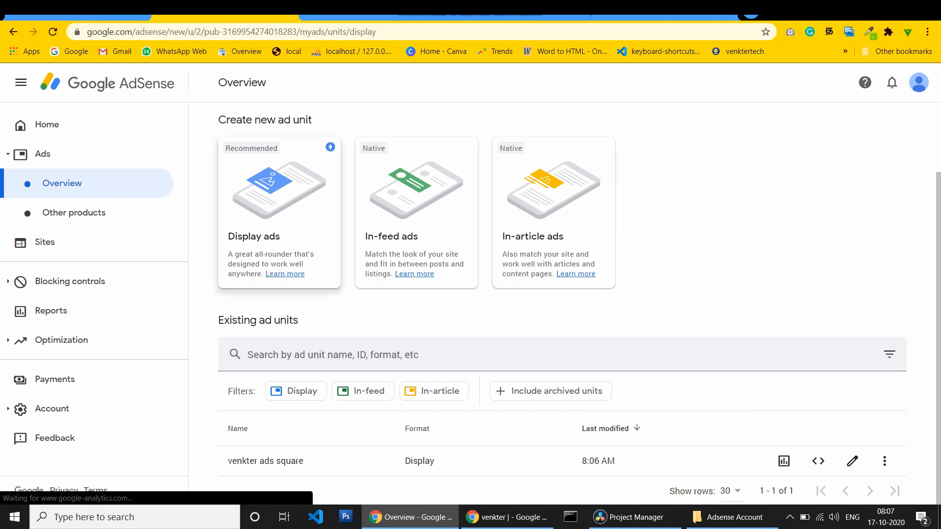
left_click(572, 133)
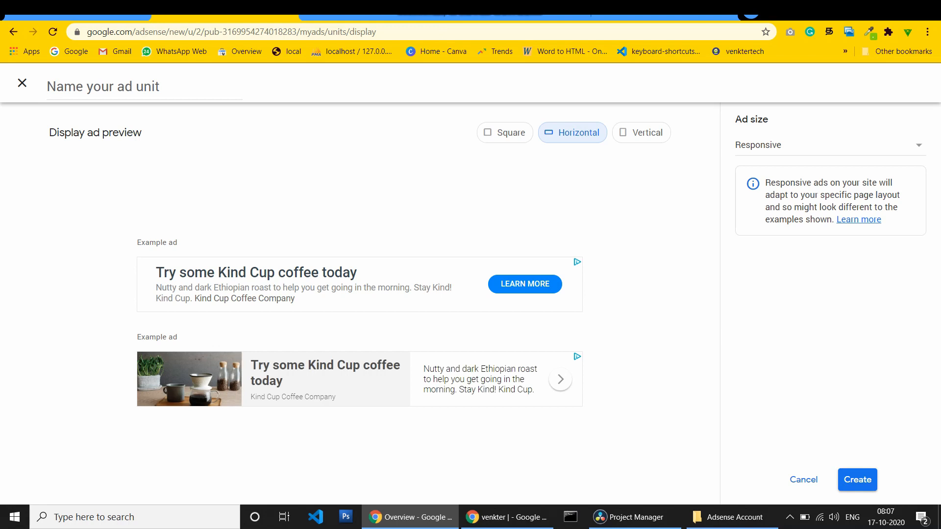
left_click(142, 87)
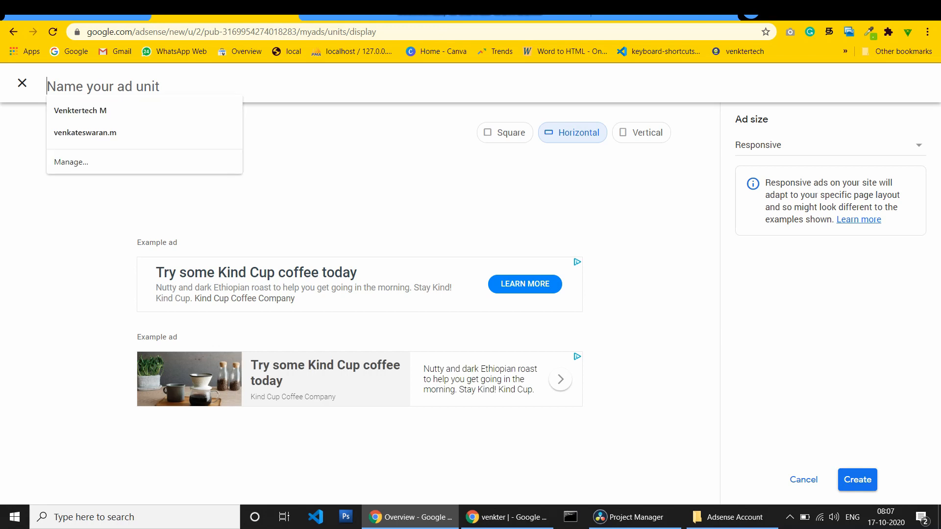
type("venkter")
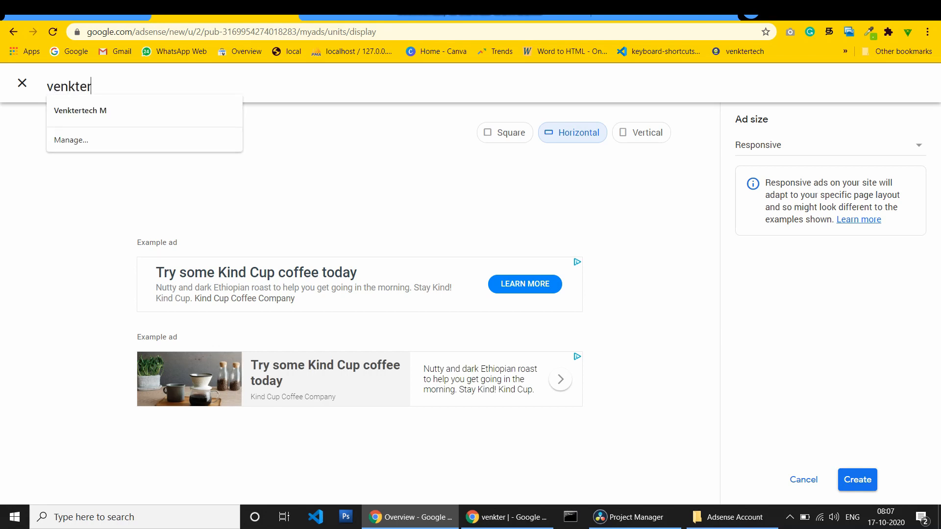
type(" hor")
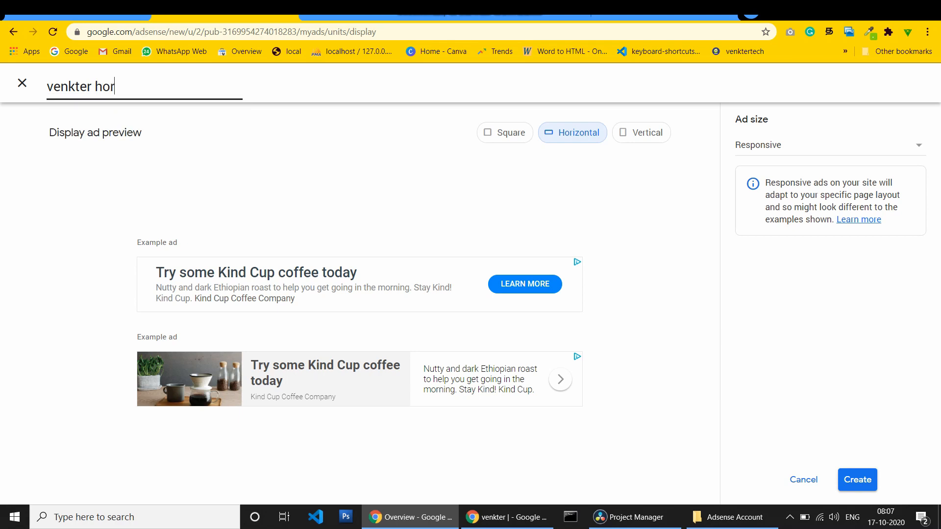
type("izontal ads")
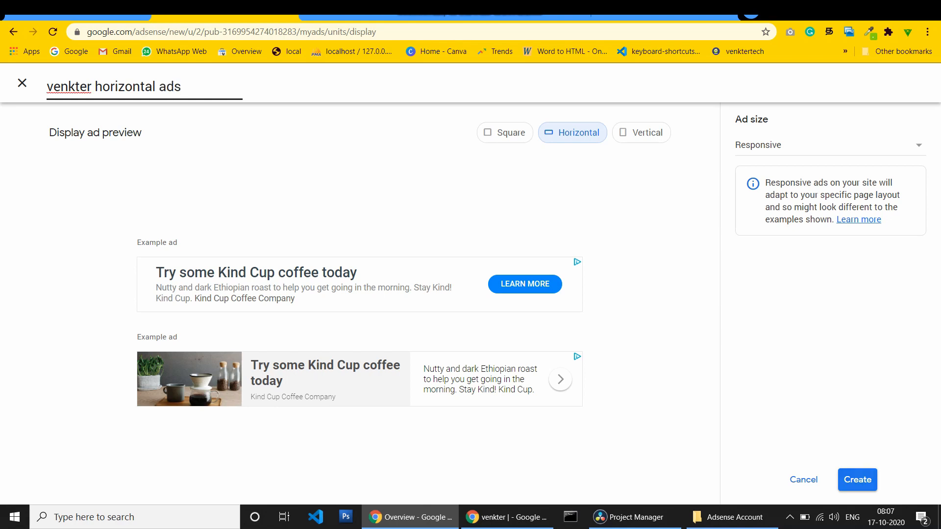
left_click(858, 476)
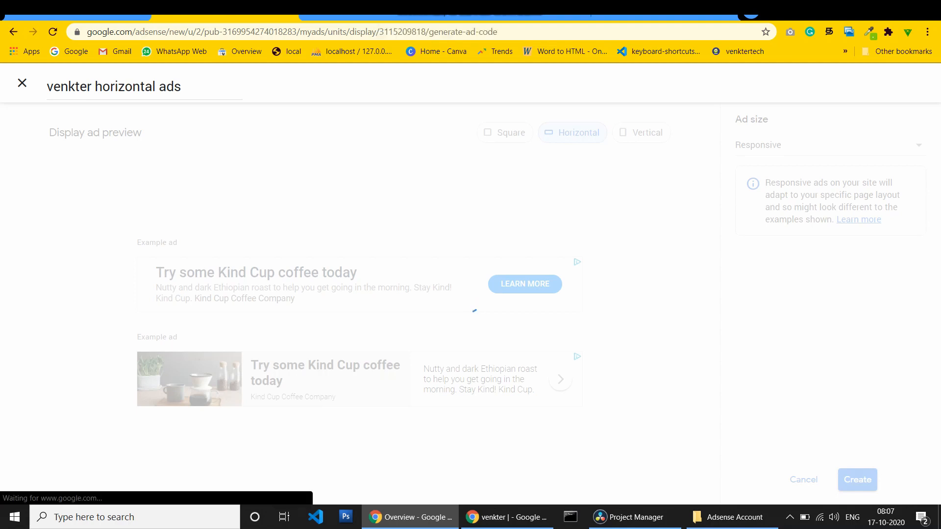
Step: Check the ad slot and publisher IDs in the generated code, and finish the code generator to return to the existing ad units
scroll(468, 284, "down", 1)
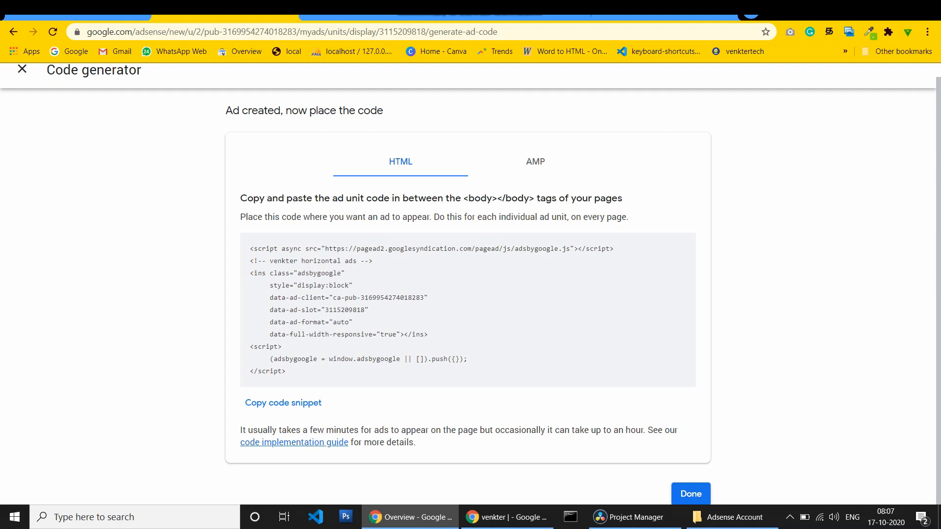
double_click(344, 309)
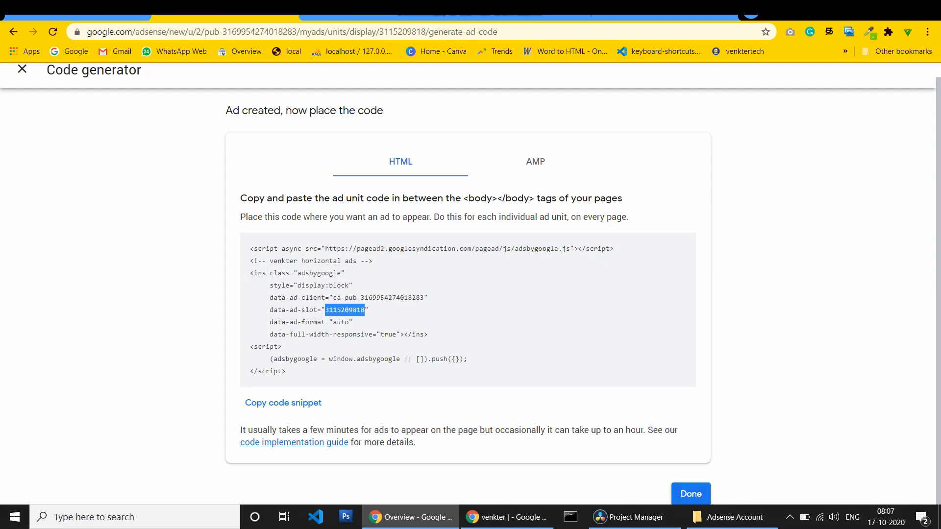
double_click(392, 298)
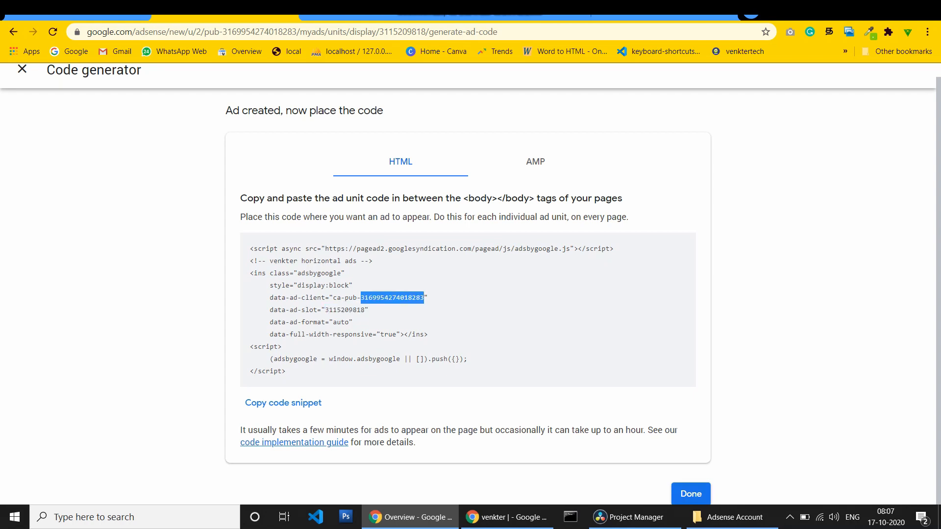
left_click(690, 494)
scroll(416, 245, "down", 3)
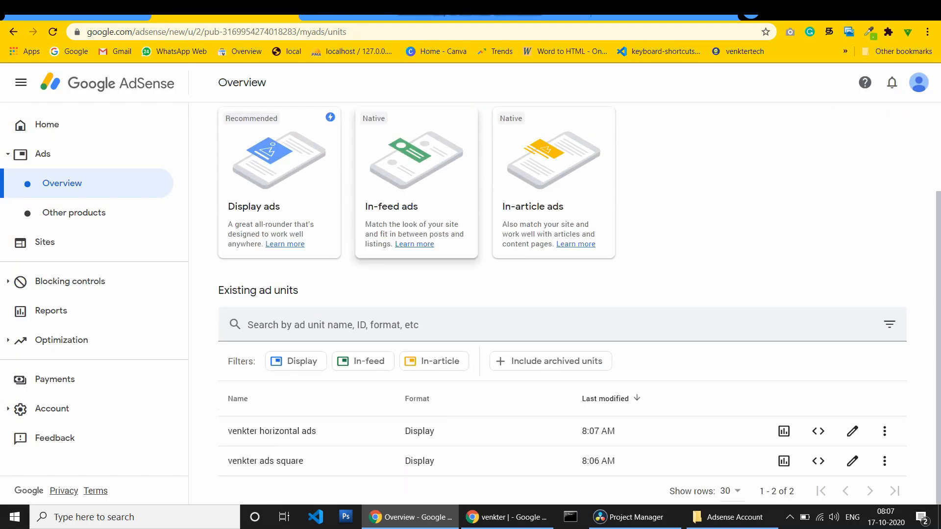
Step: Start another display ad unit and name it "venkter vertical"
left_click(279, 167)
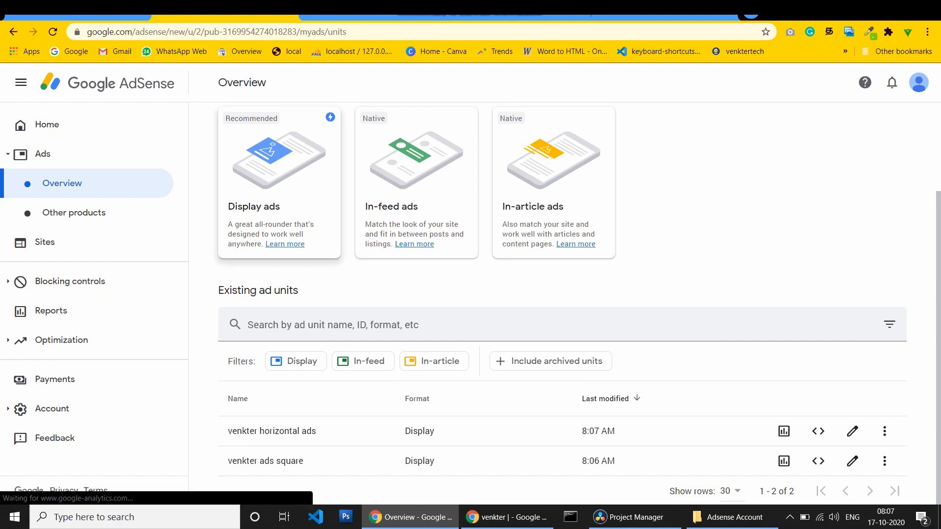
left_click(131, 87)
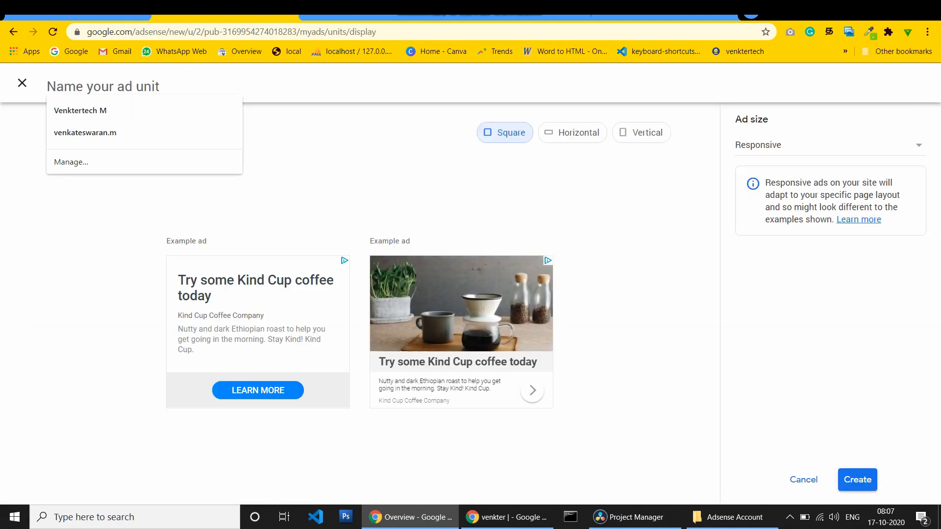
type("venkter")
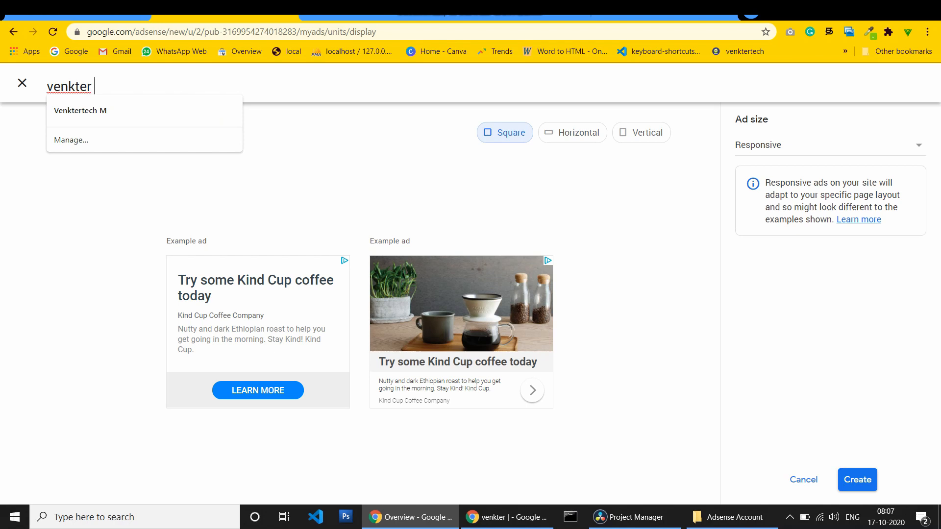
type(" vsar")
key("BackSpace")
key("BackSpace")
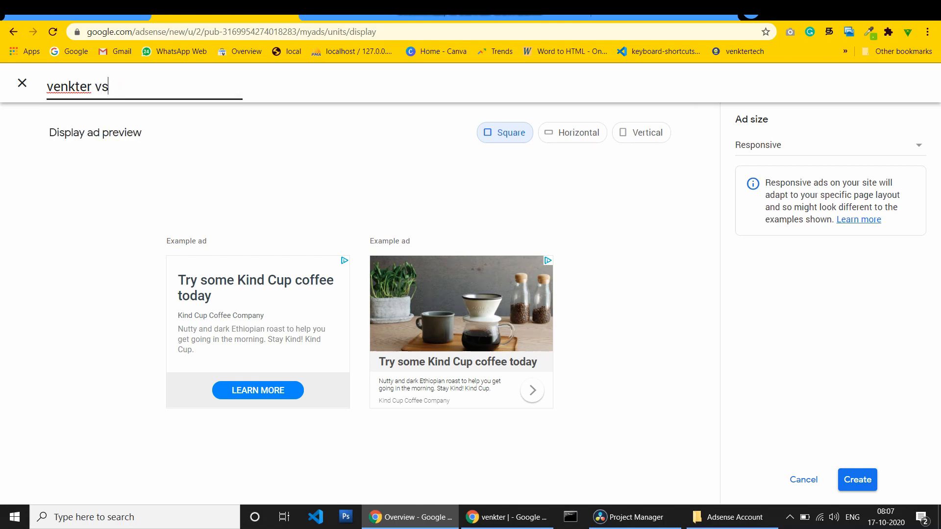
key("BackSpace")
type("ertical")
Step: Preview the vertical layout, create the responsive ad unit, and finish the code generator to return to the existing ad units
left_click(642, 132)
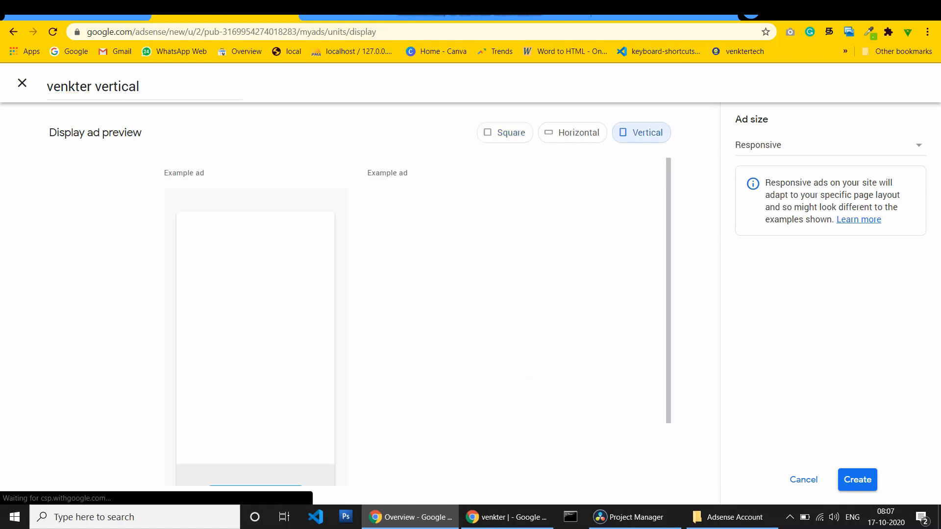
scroll(416, 321, "down", 2)
scroll(416, 322, "up", 1)
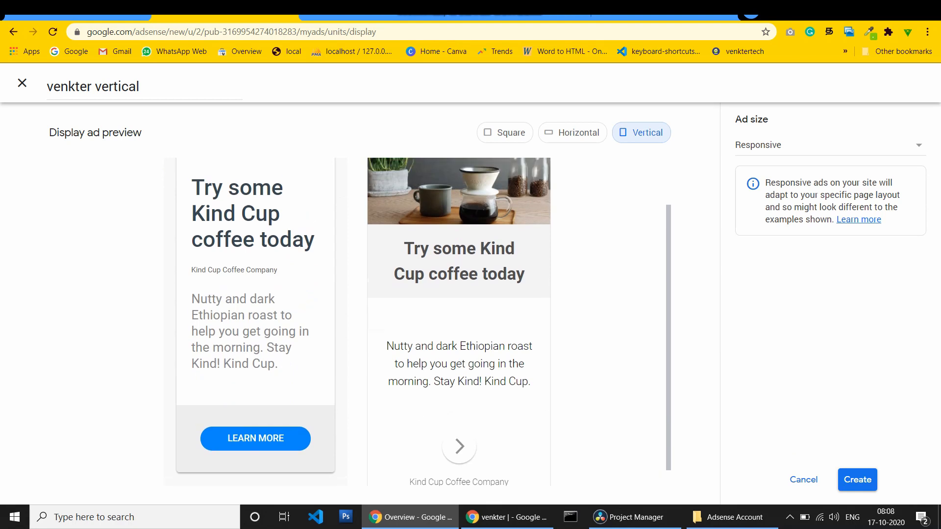
scroll(417, 321, "up", 1)
scroll(417, 322, "down", 2)
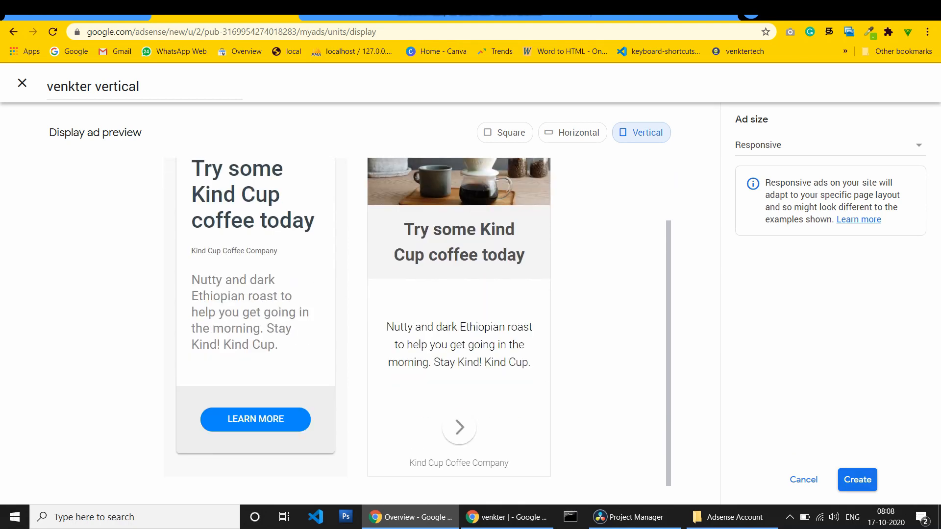
left_click(857, 479)
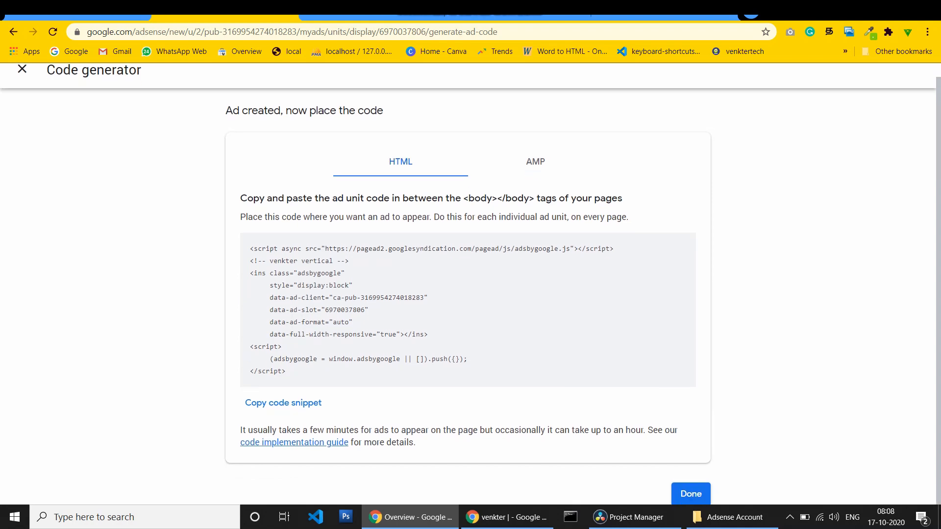
left_click(691, 494)
scroll(686, 431, "down", 3)
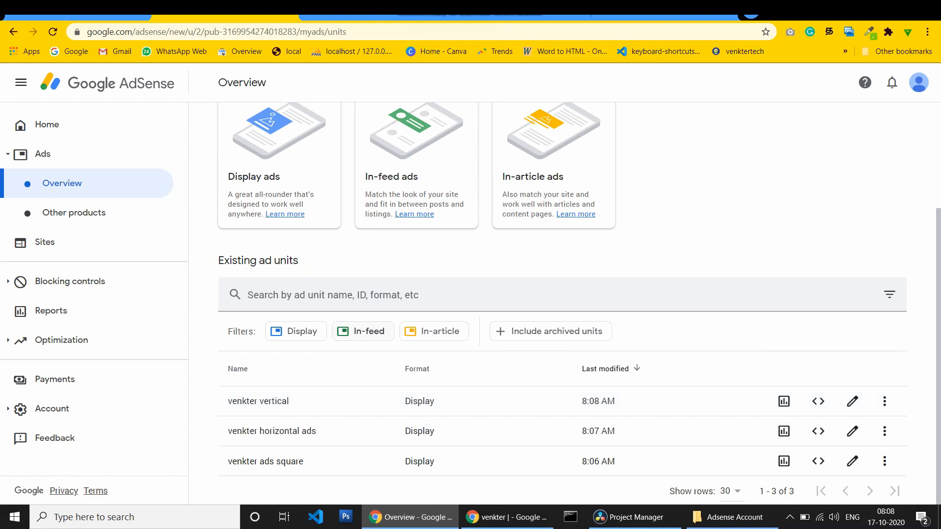
Step: Start a new In-feed ad unit and go through its introduction to the style choice
scroll(368, 331, "up", 3)
left_click(416, 274)
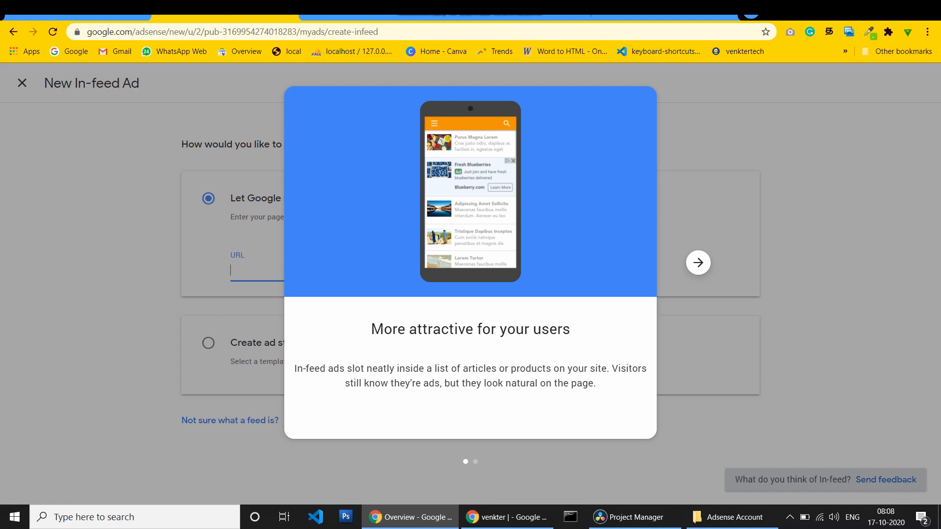
left_click(698, 263)
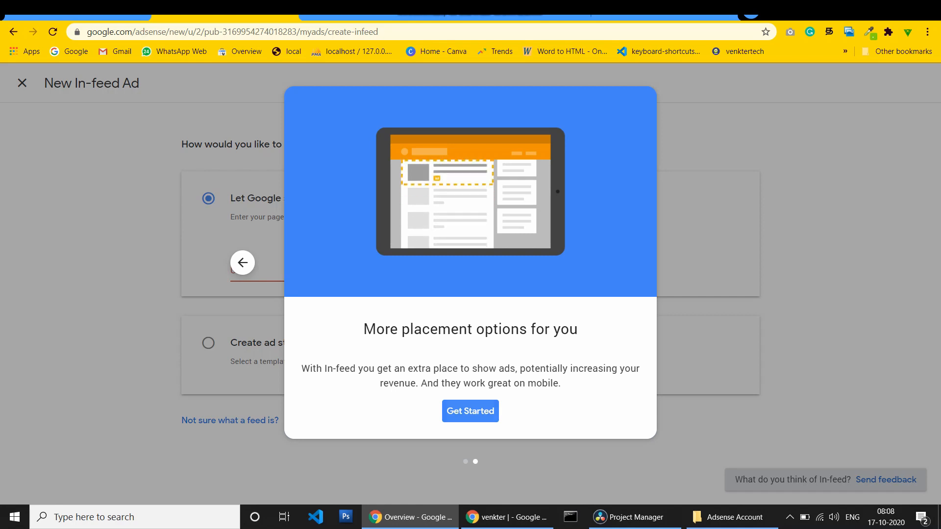
left_click(470, 411)
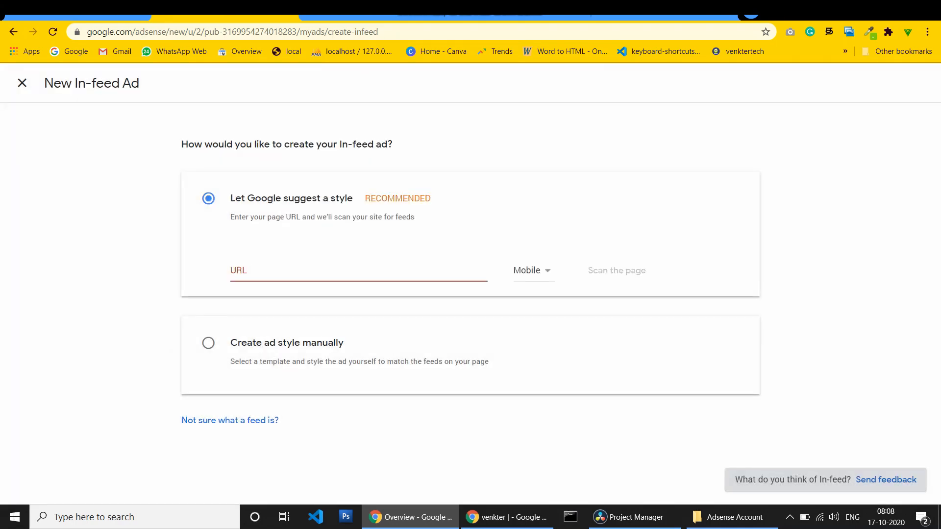
Step: Choose to create the ad style manually and continue with the "Image on the side" template
left_click(292, 362)
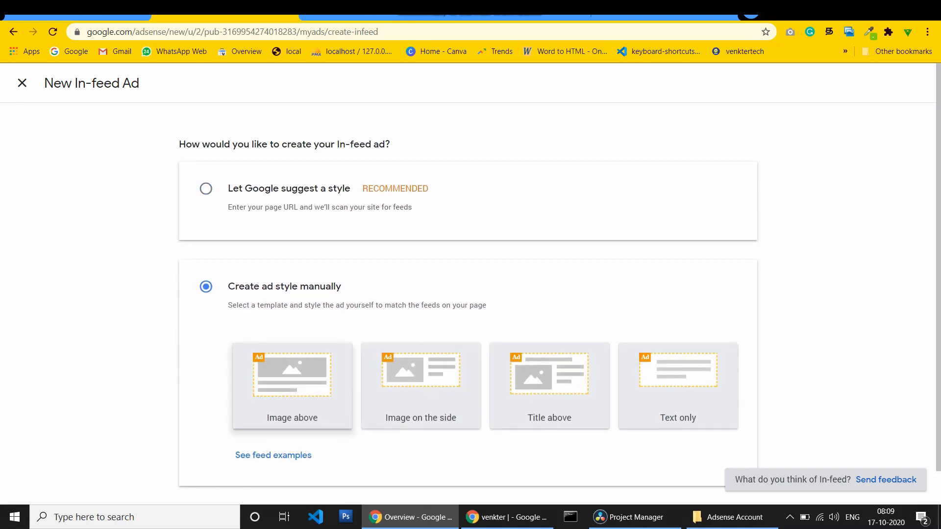
scroll(291, 363, "down", 1)
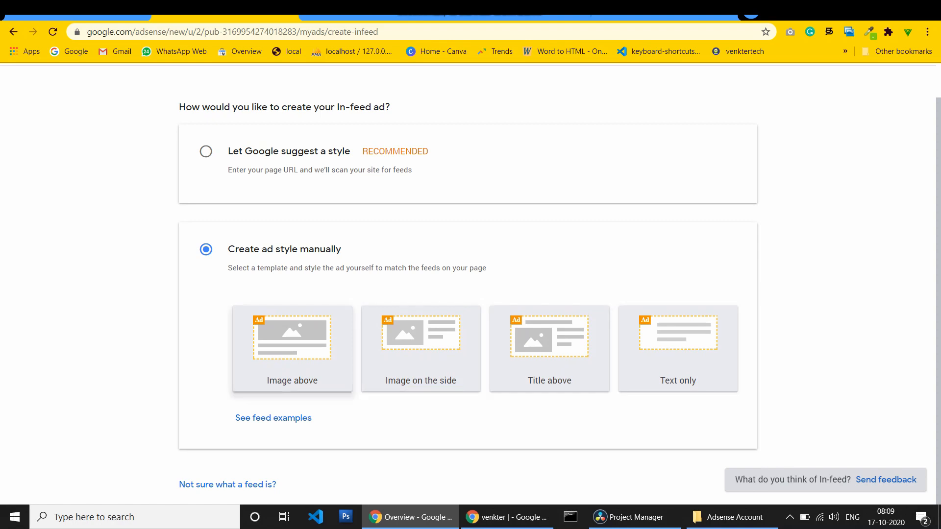
left_click(421, 349)
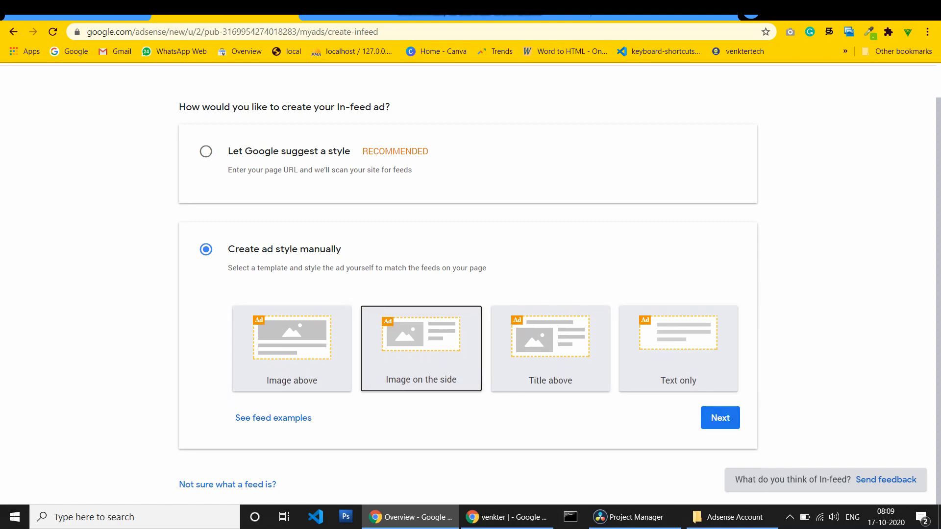
left_click(720, 418)
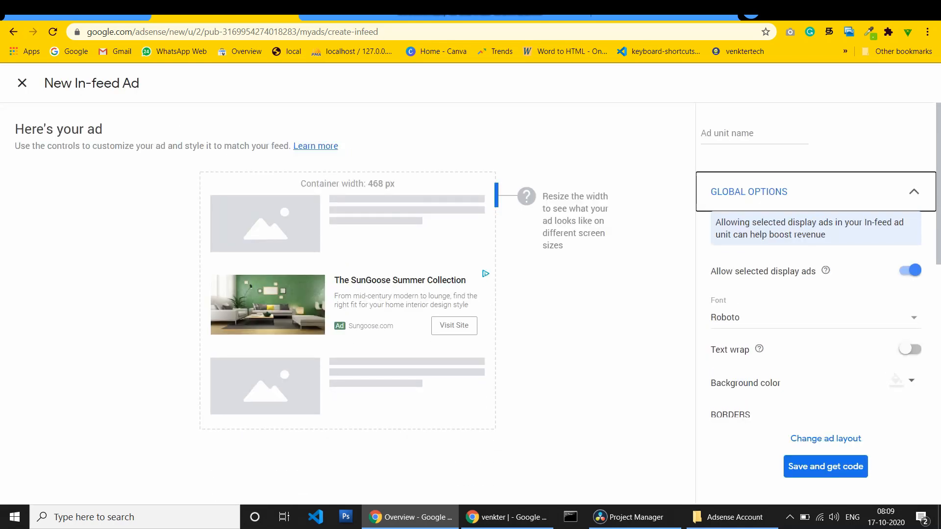
Step: Set the In-feed ad's font to Open Sans and enable text wrap in the global options
left_click(783, 318)
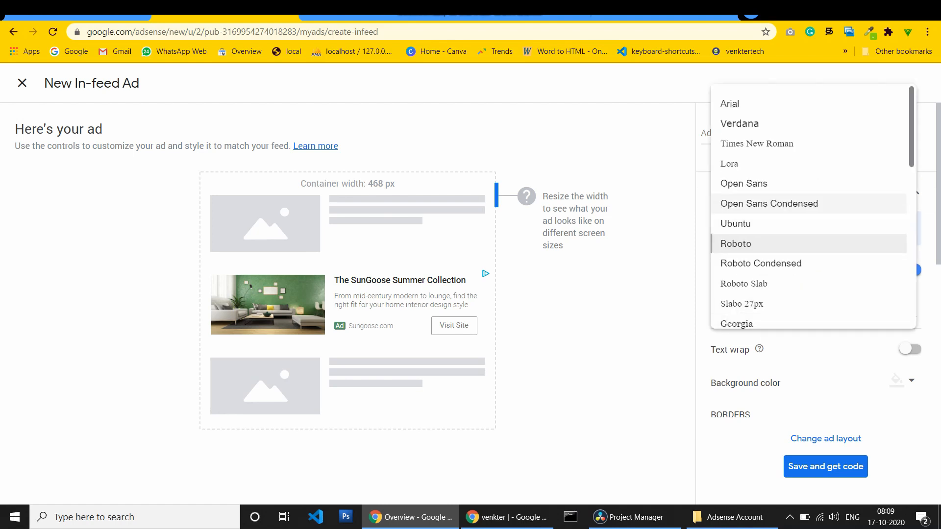
left_click(743, 183)
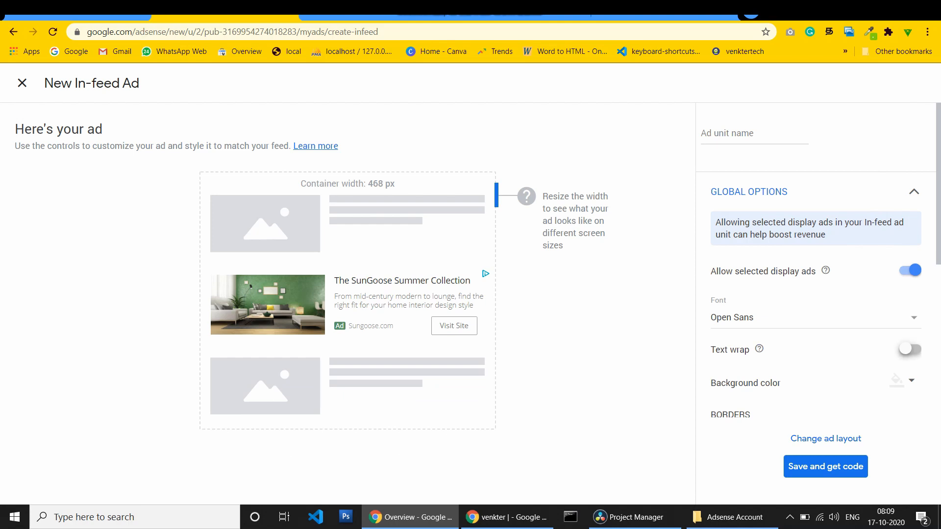
left_click(910, 348)
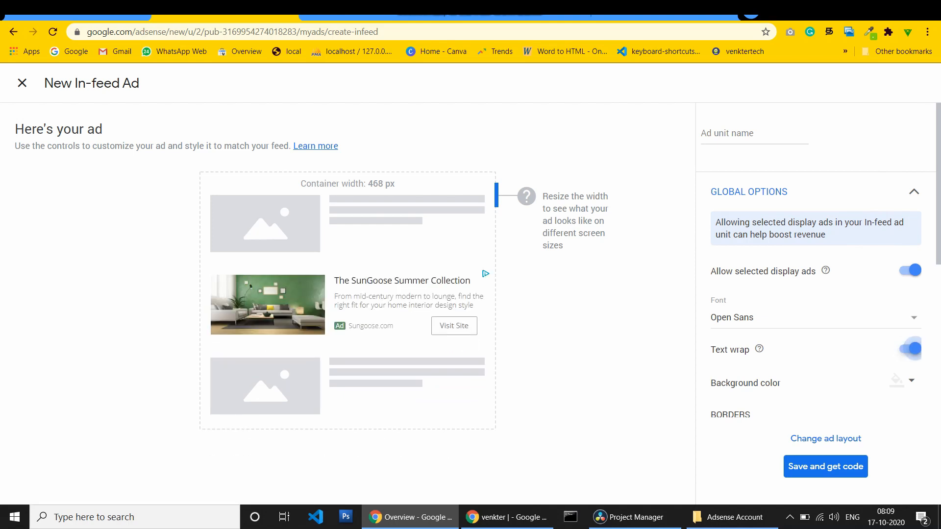
Step: Review the In-feed ad's global style options and set its border size to 5 px
scroll(815, 294, "down", 6)
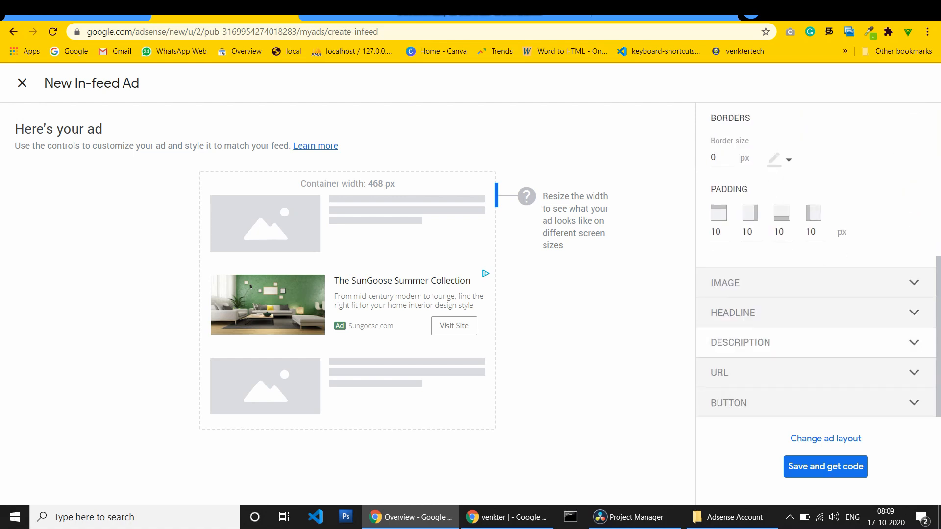
scroll(816, 260, "up", 5)
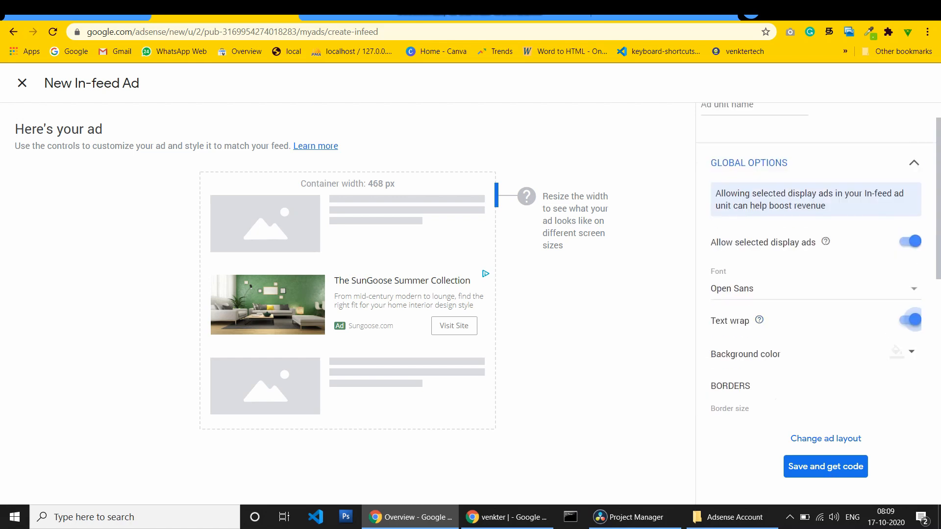
scroll(815, 260, "down", 2)
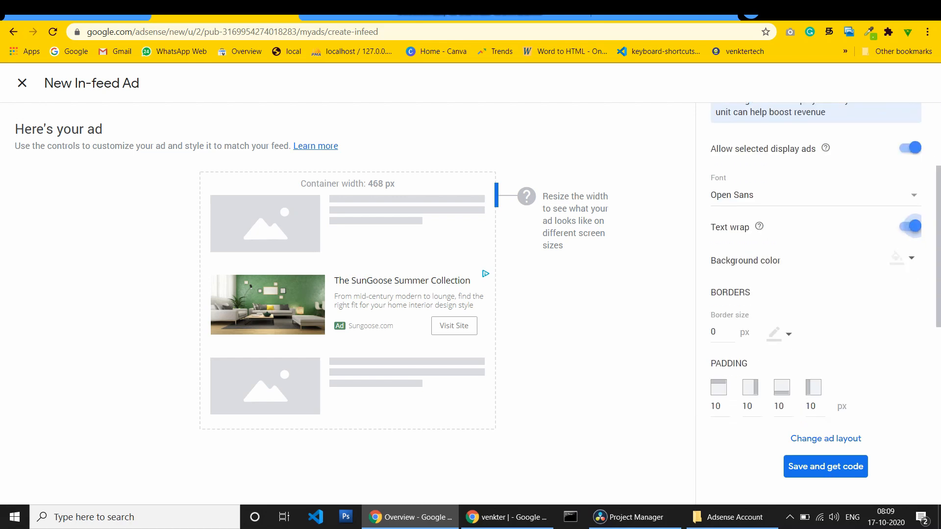
scroll(816, 259, "down", 4)
left_click(713, 158)
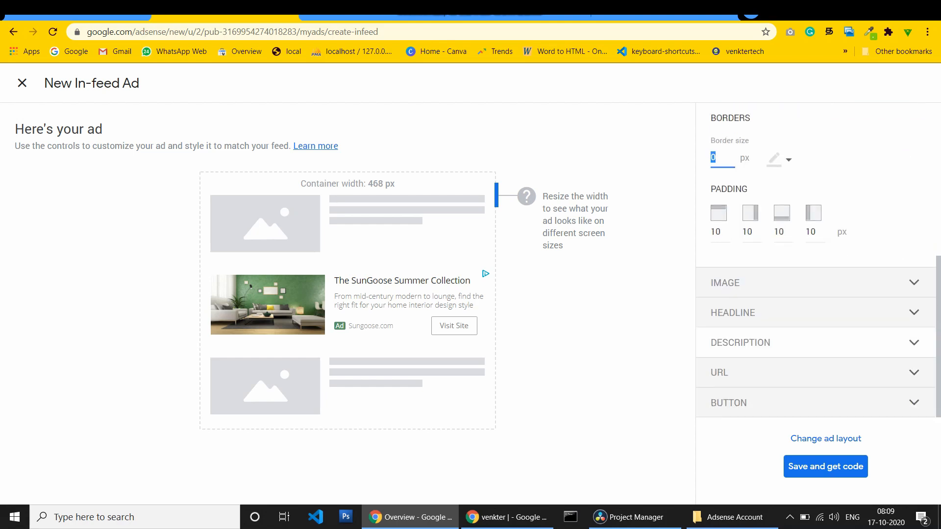
type("5")
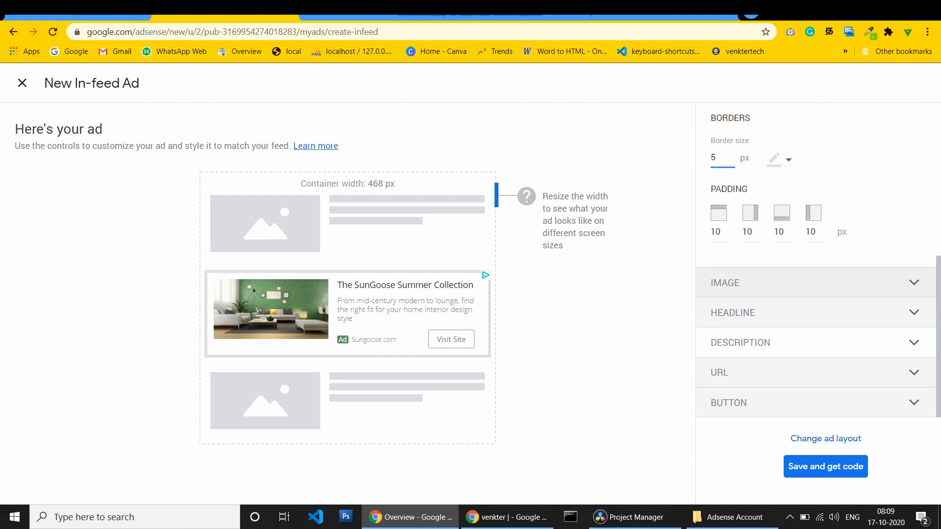
Step: Review the In-feed ad's image, headline and URL style options
left_click(813, 282)
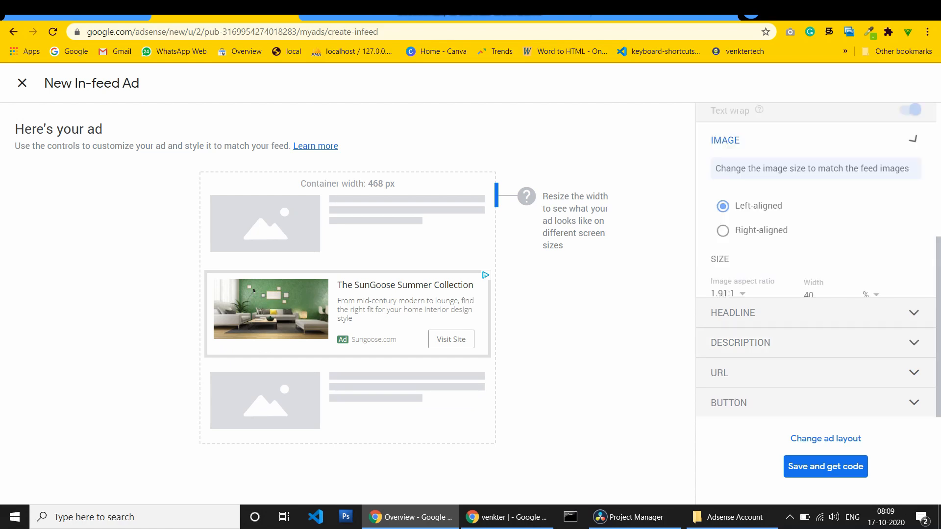
scroll(813, 283, "down", 2)
left_click(813, 312)
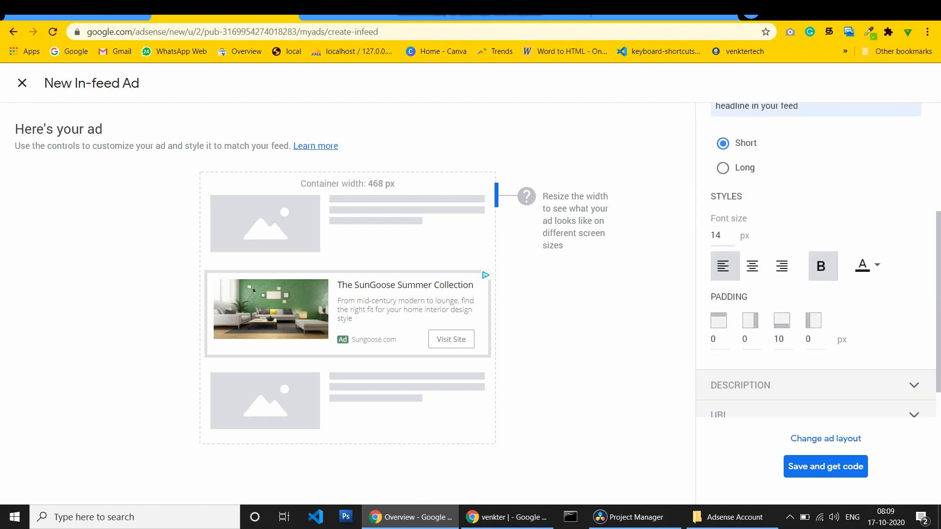
scroll(816, 260, "down", 1)
left_click(813, 373)
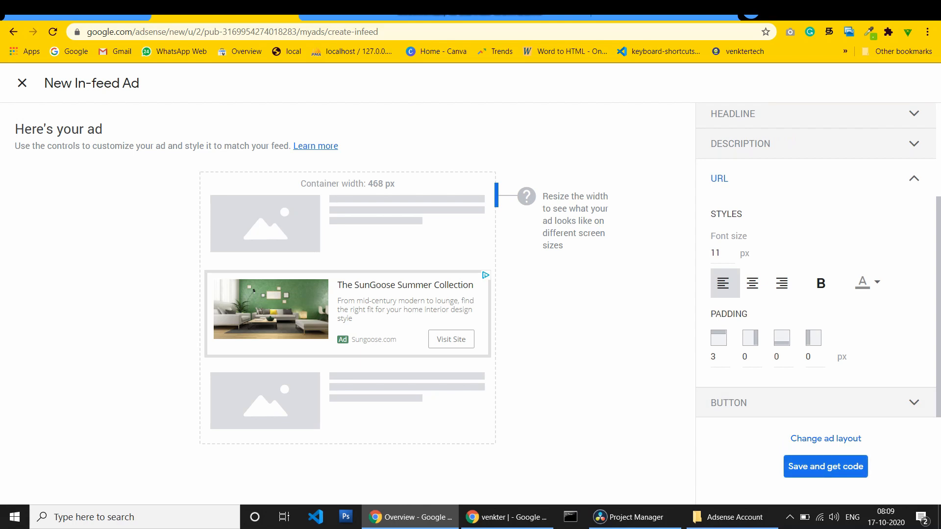
left_click(815, 178)
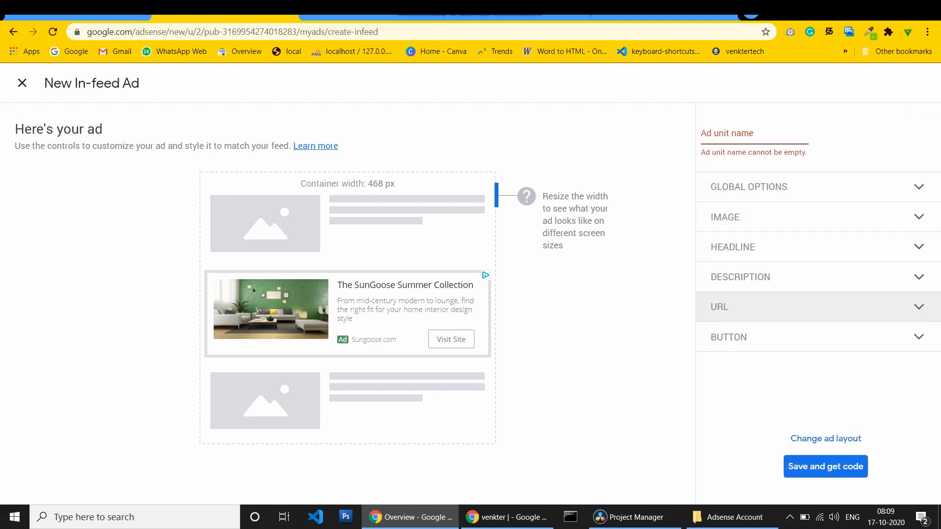
Step: Name the In-feed ad unit "feed ads", save it to generate its code and finish the unit
left_click(755, 133)
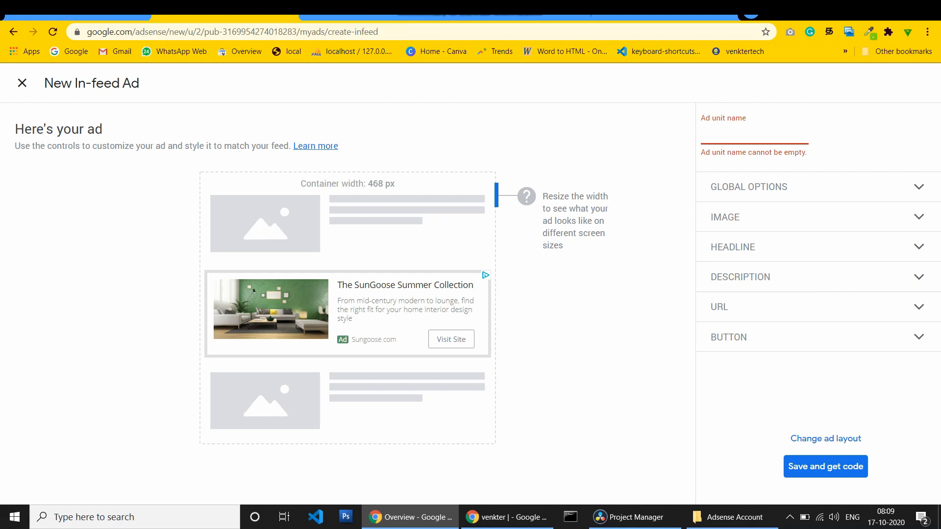
type("feed")
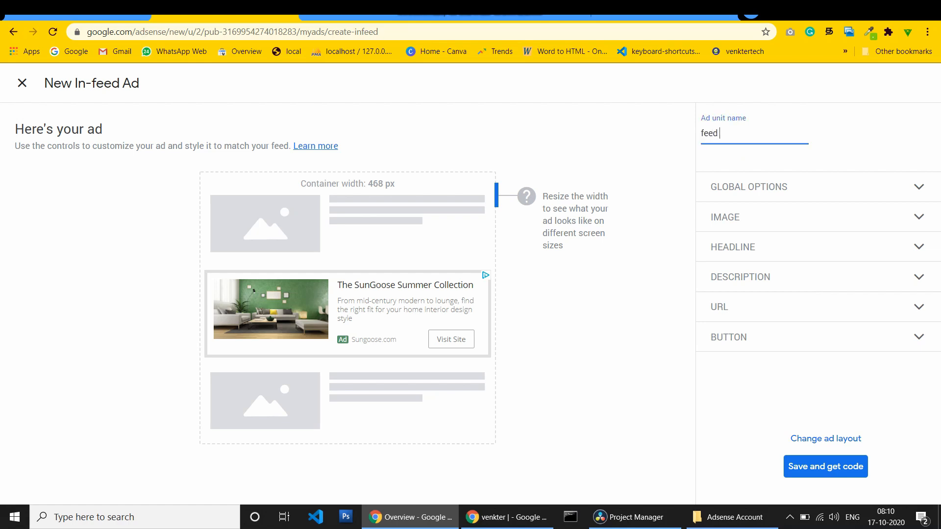
type(" ads")
double_click(710, 133)
left_click(826, 466)
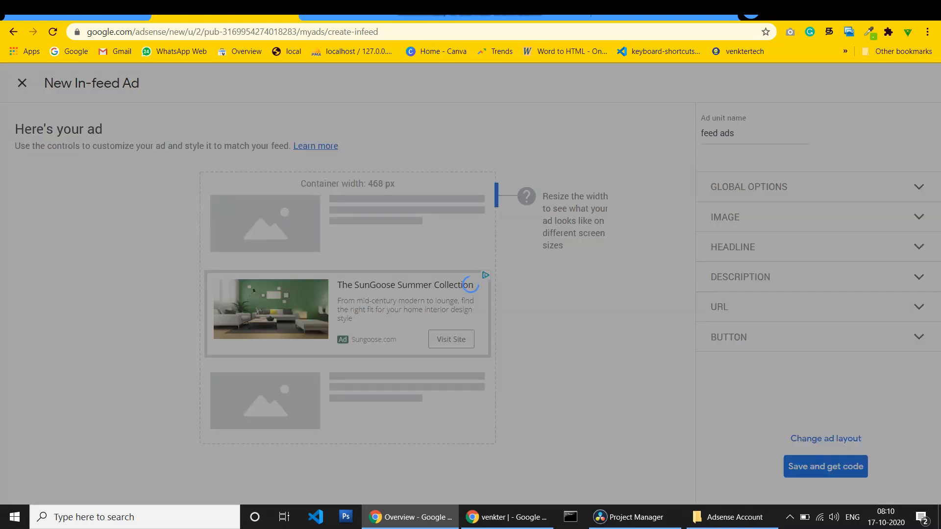
scroll(471, 284, "down", 3)
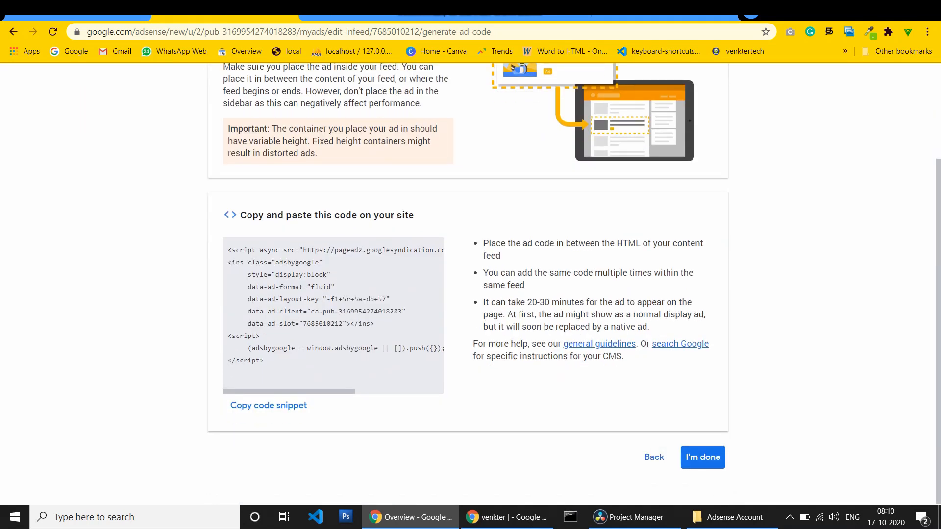
left_click(703, 457)
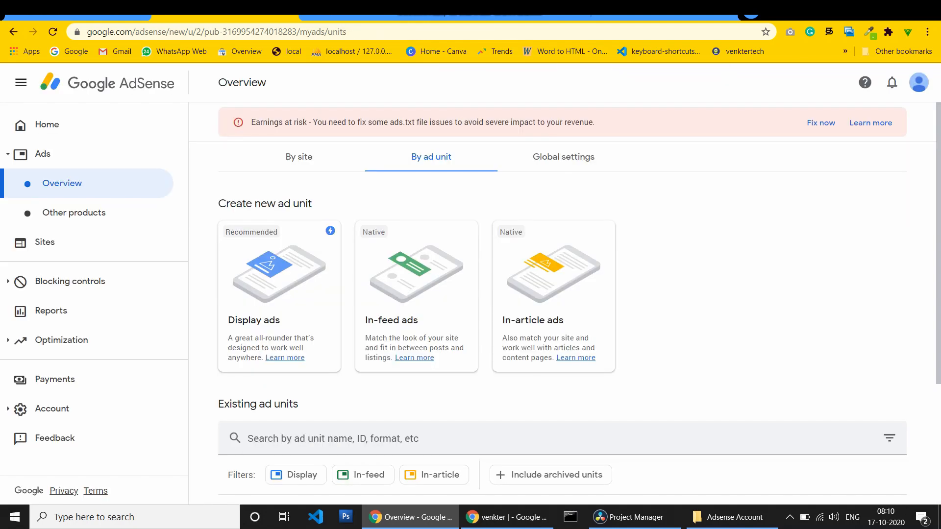
Step: Review the existing ad units and the global setting for optimizing mobile ad sizes
scroll(578, 304, "down", 3)
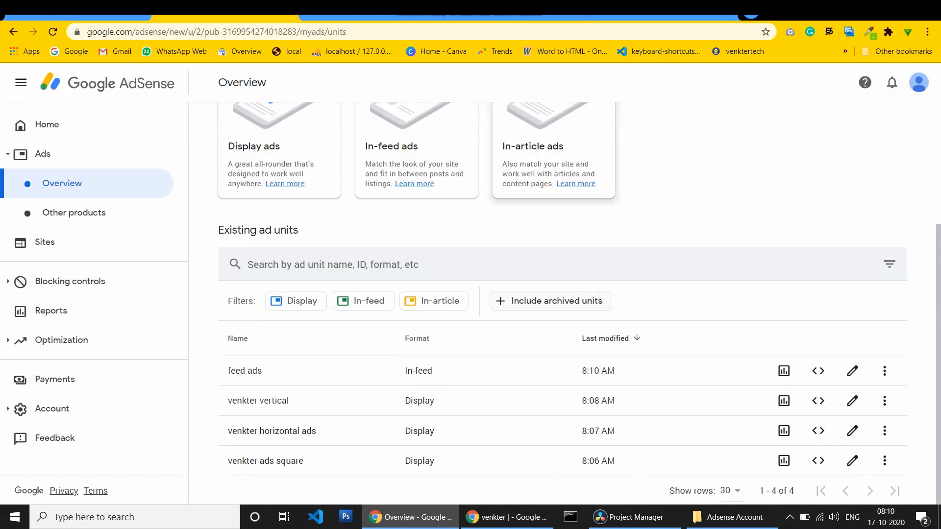
scroll(416, 245, "up", 2)
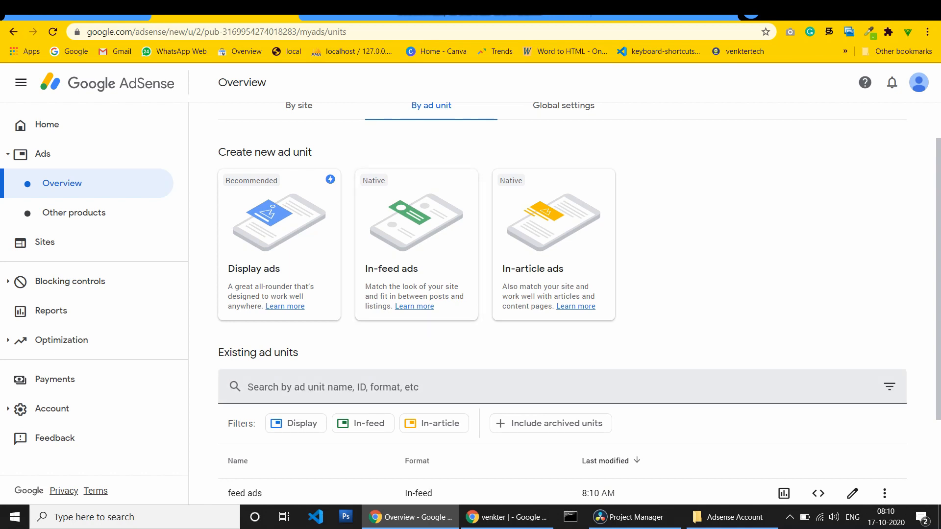
scroll(578, 303, "down", 3)
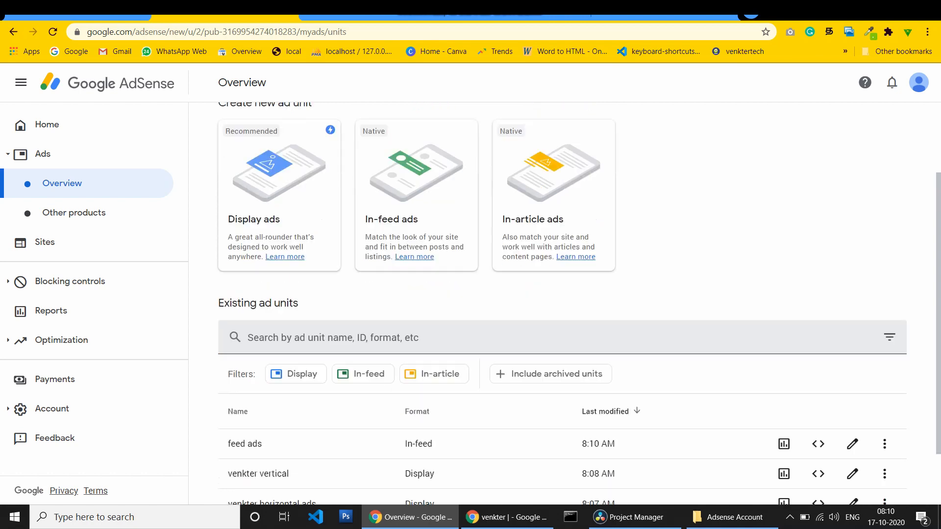
scroll(578, 303, "up", 3)
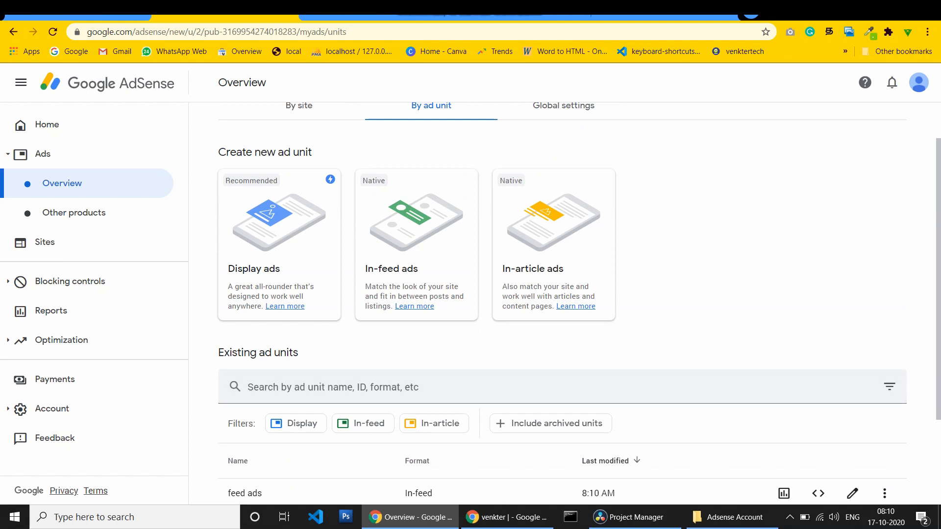
left_click(563, 105)
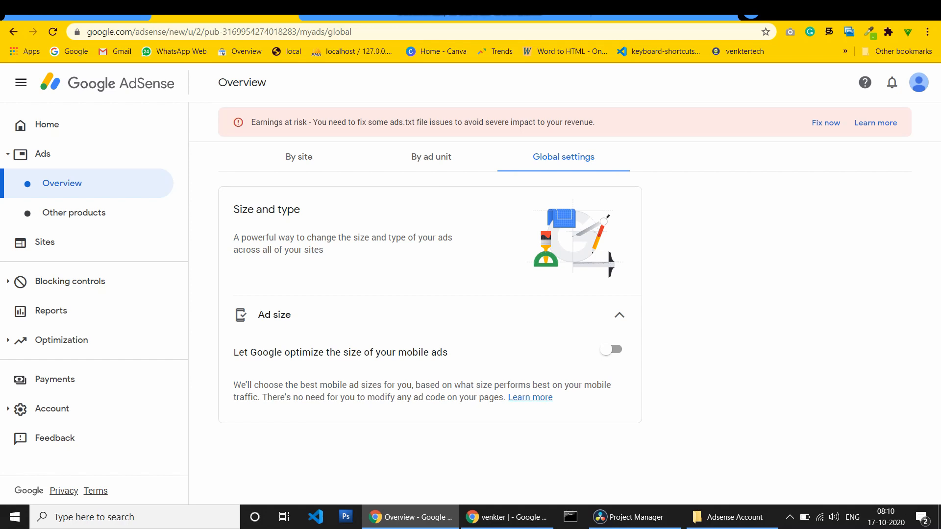
left_click(608, 349)
left_click(431, 157)
Step: Get the HTML code of the "venkter vertical" display ad unit and copy the snippet
scroll(562, 304, "down", 3)
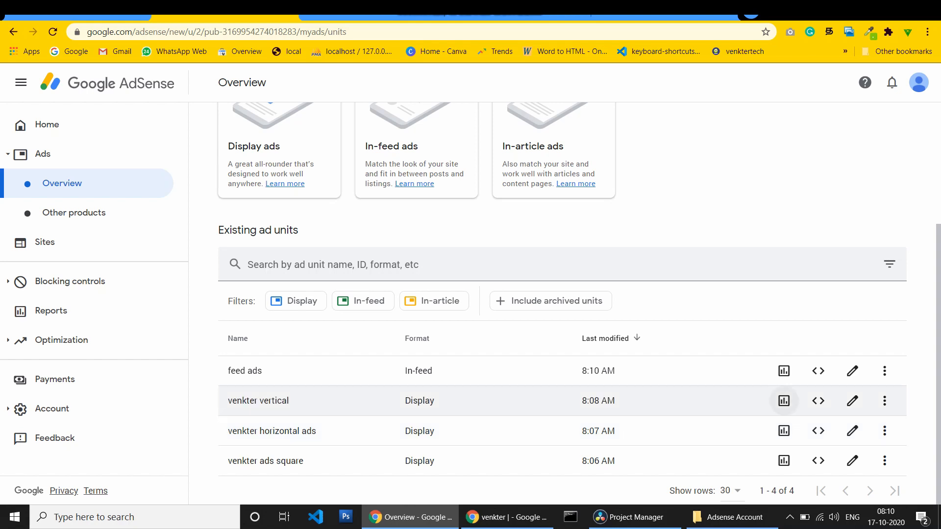
left_click(818, 400)
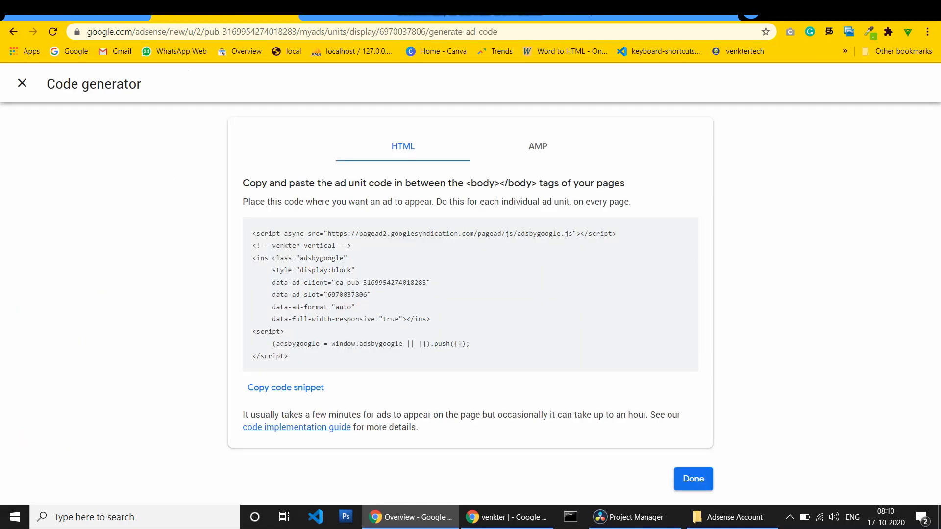
left_click(286, 388)
Step: Switch to the venktertech.com home page and examine its post feed and sidebar for ad placement
key("ctrl+Tab")
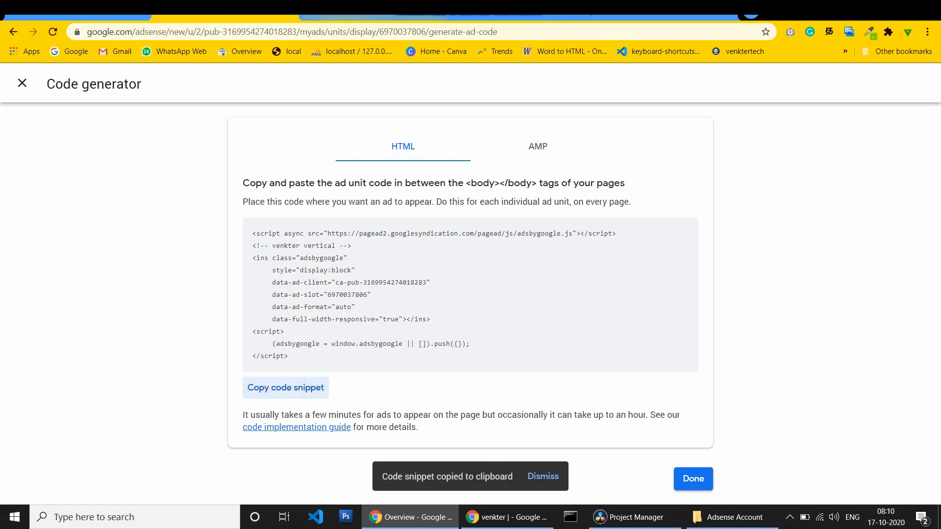
key("ctrl+Tab")
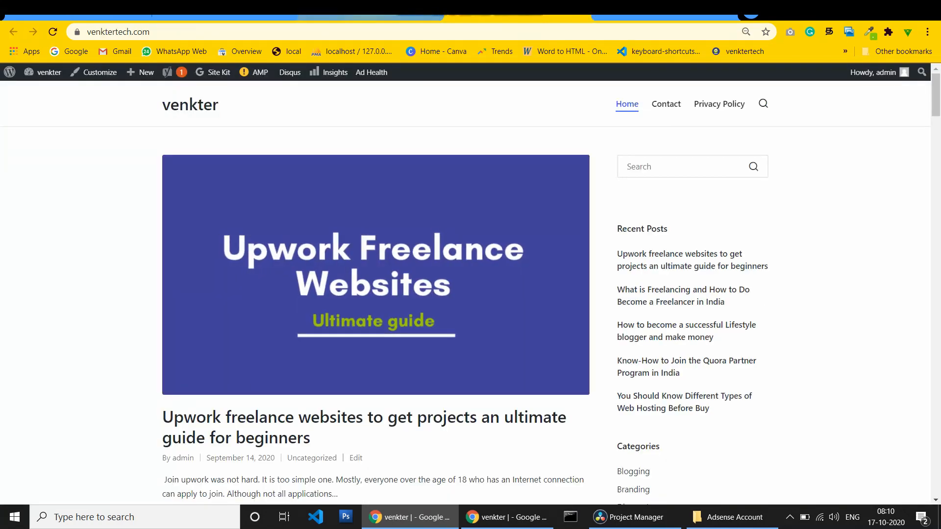
key("ctrl+shift+Tab")
key("ctrl+Tab")
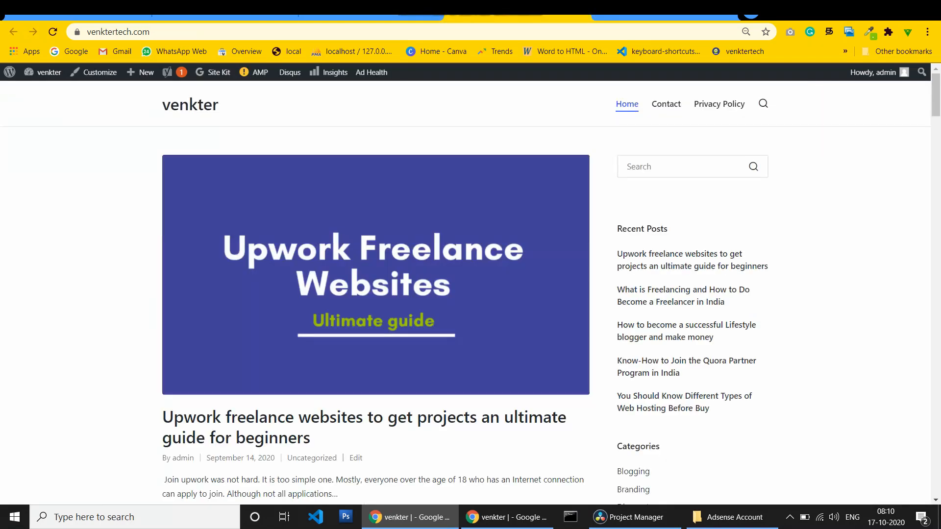
scroll(375, 245, "down", 20)
scroll(376, 245, "up", 20)
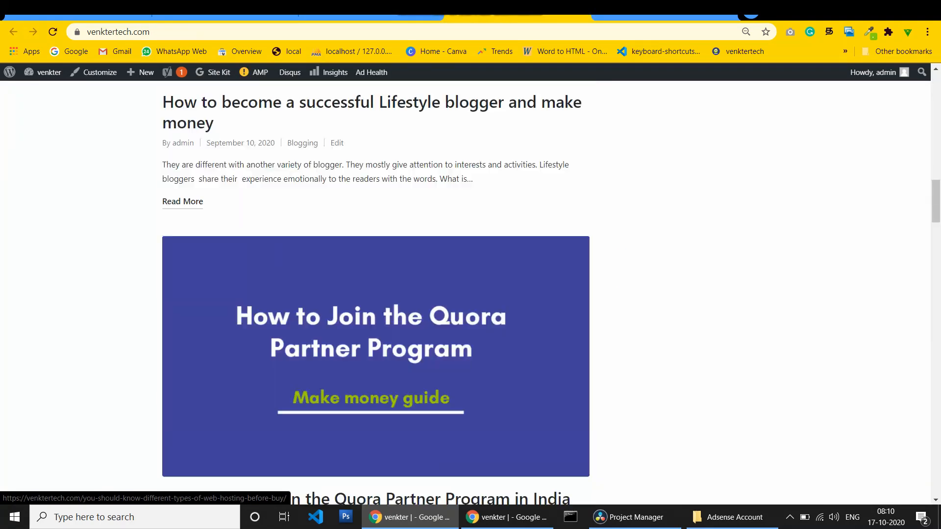
scroll(375, 245, "up", 1)
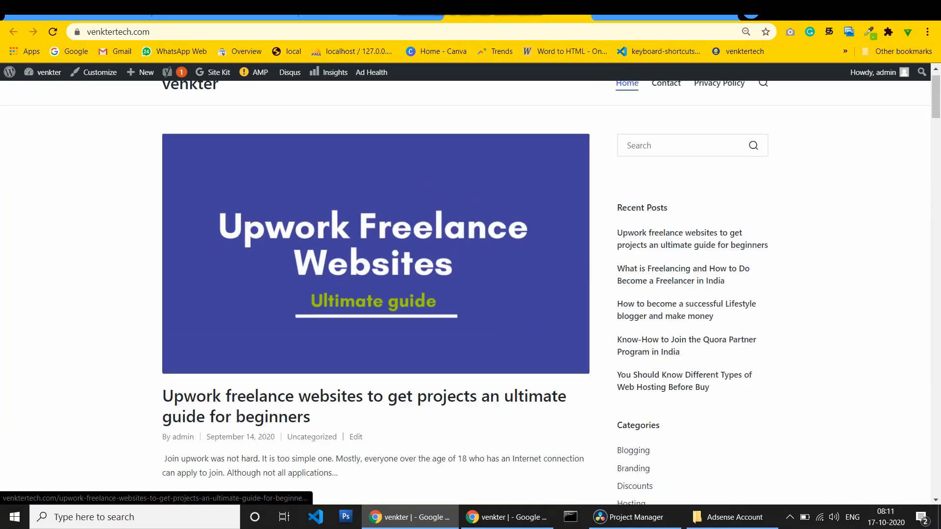
scroll(375, 245, "down", 3)
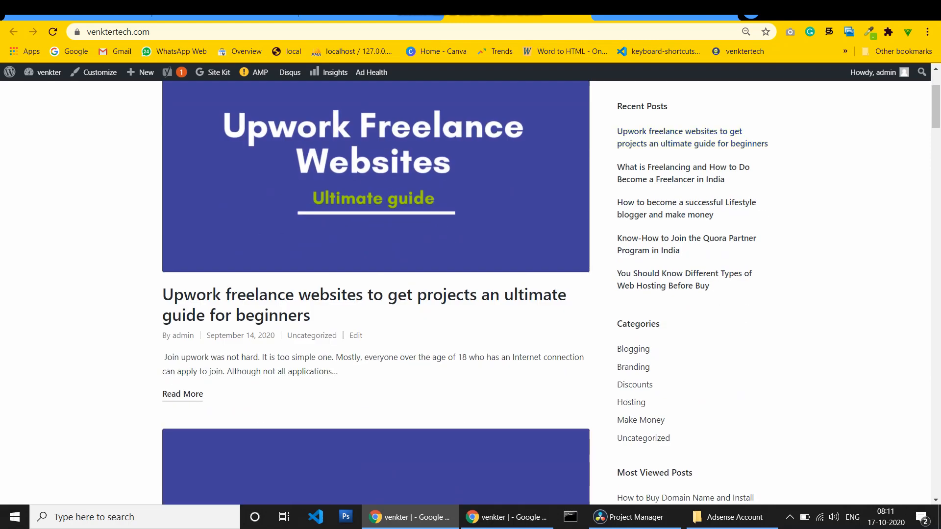
Step: Switch to the site's WordPress dashboard and open the Widgets page
left_click(349, 13)
mouse_move(40, 350)
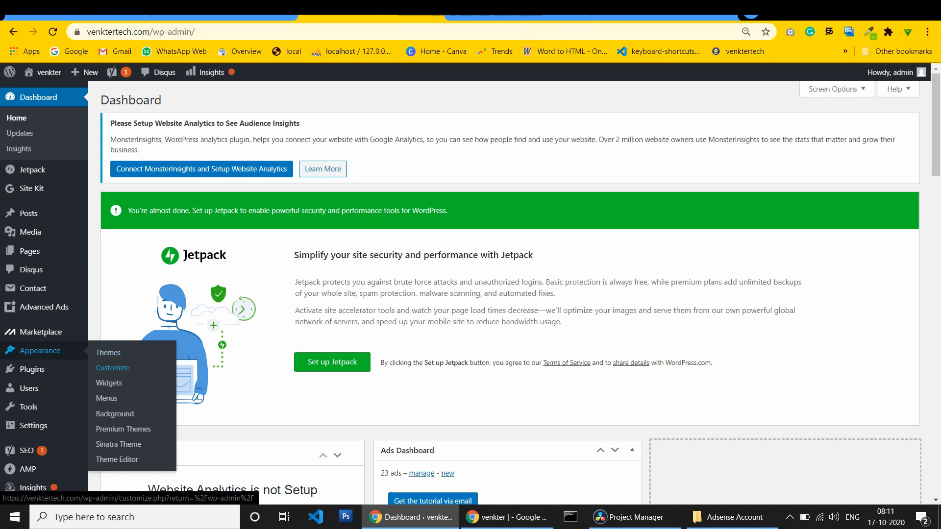
left_click(109, 383)
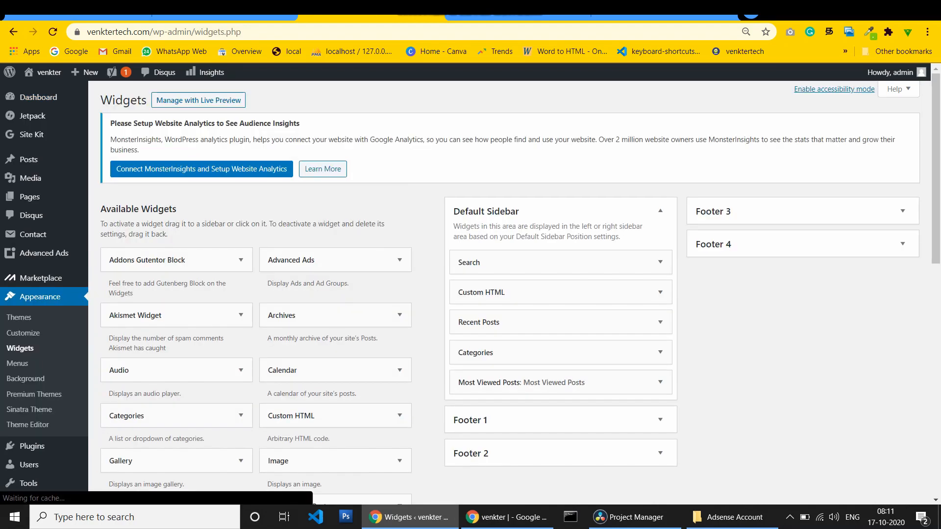
Step: Add a Custom HTML widget above Recent Posts in the Default Sidebar, paste the copied vertical ad code as its content and save it
scroll(470, 289, "down", 3)
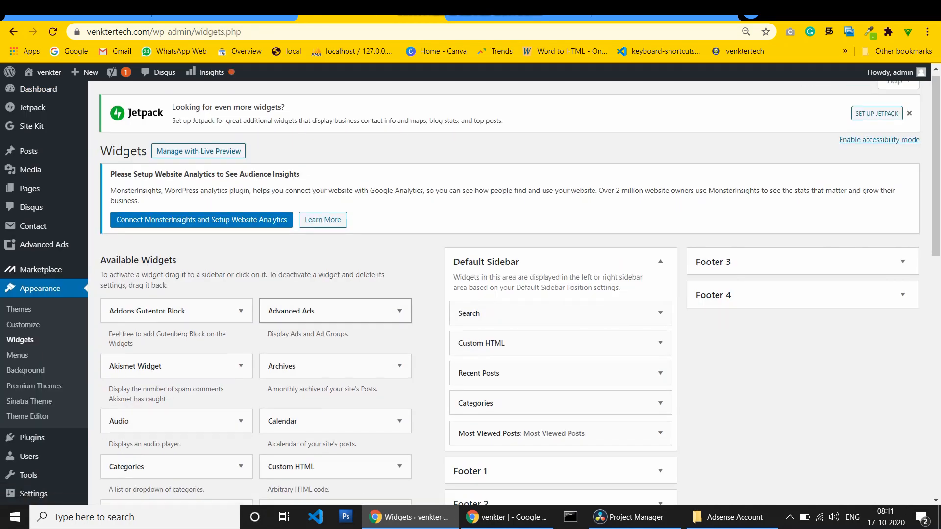
scroll(294, 294, "down", 1)
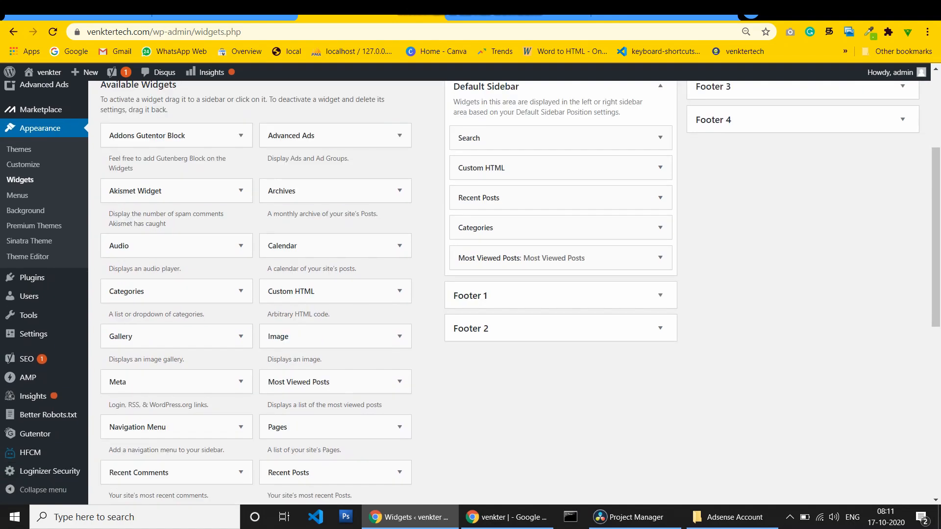
left_click_drag(294, 291, 496, 189)
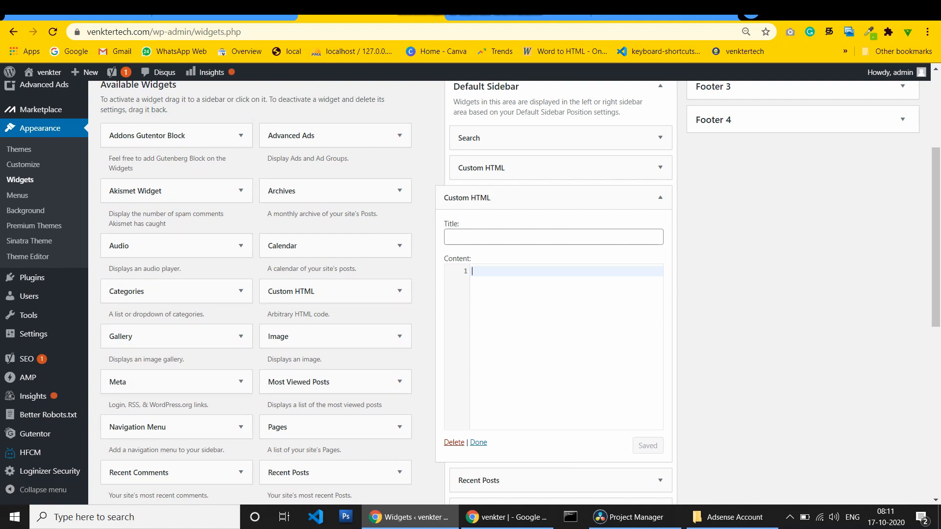
key("ctrl+v")
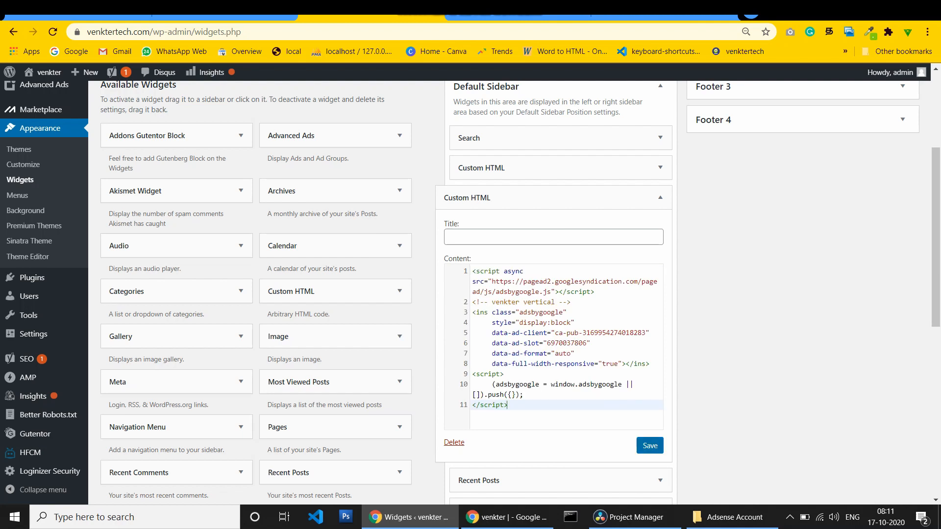
left_click(648, 445)
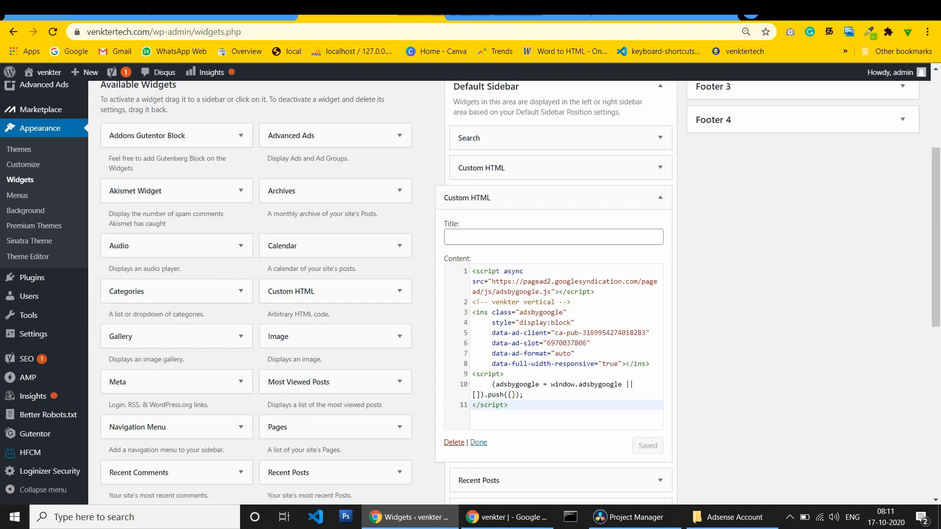
Step: Reload the venktertech.com home page in the incognito window and check the sidebar and feed for the ad
left_click(507, 517)
scroll(376, 284, "up", 20)
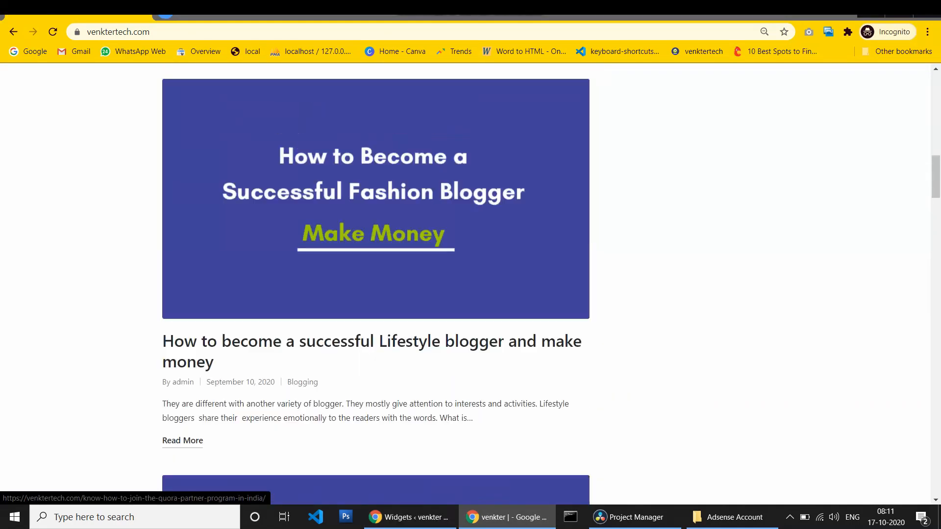
scroll(375, 176, "down", 5)
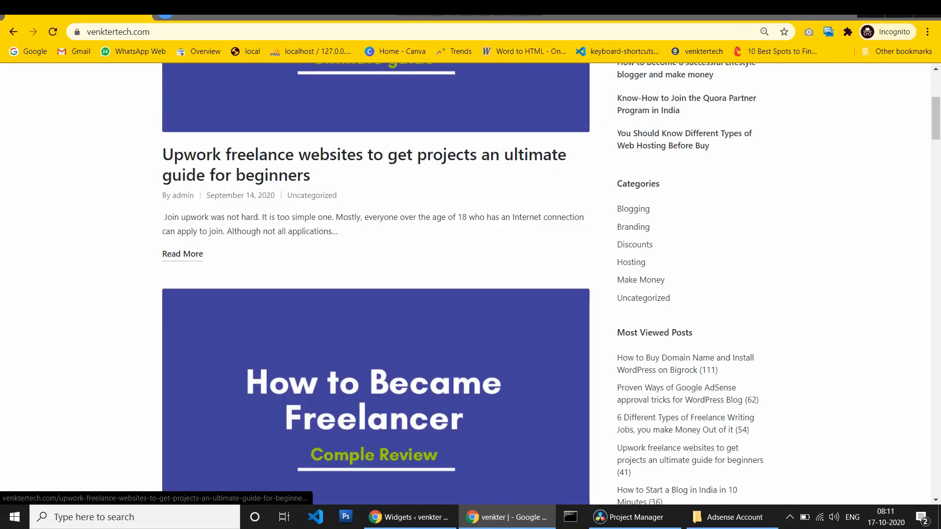
left_click(53, 32)
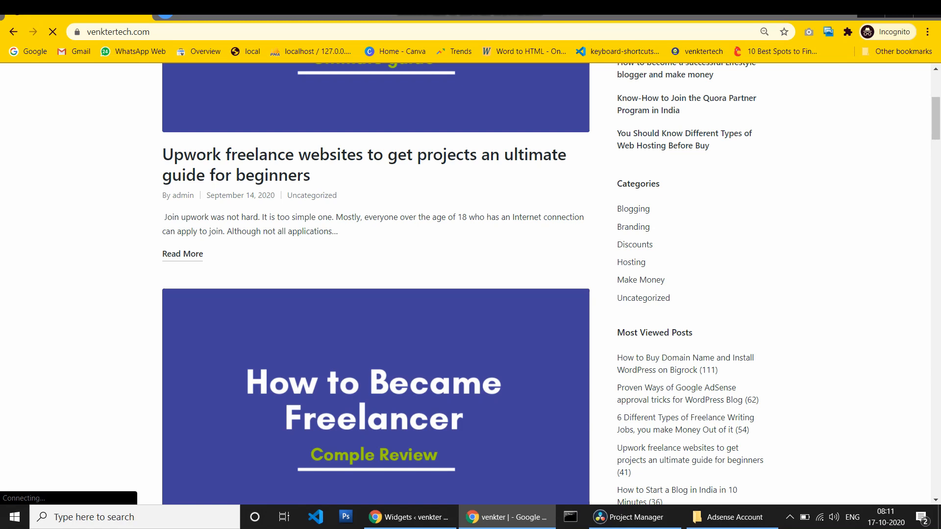
scroll(466, 284, "up", 5)
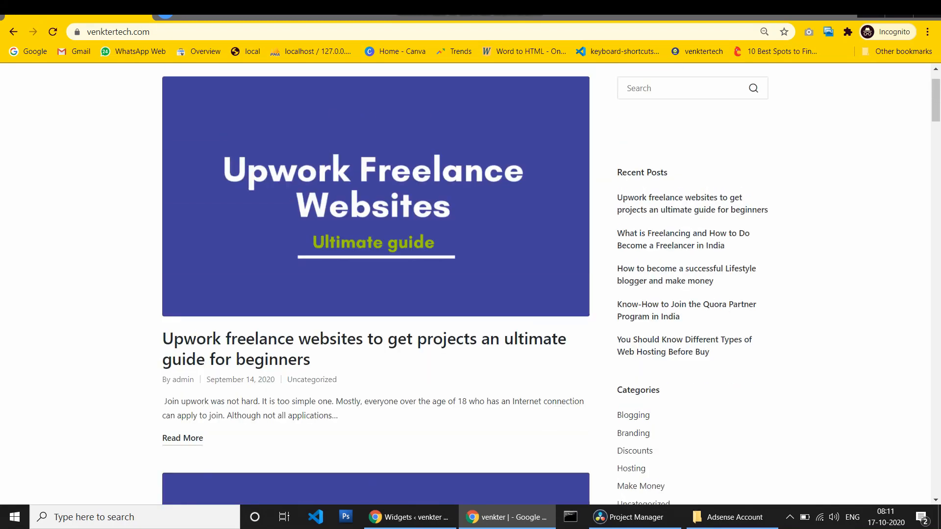
left_click(681, 149)
scroll(465, 284, "down", 20)
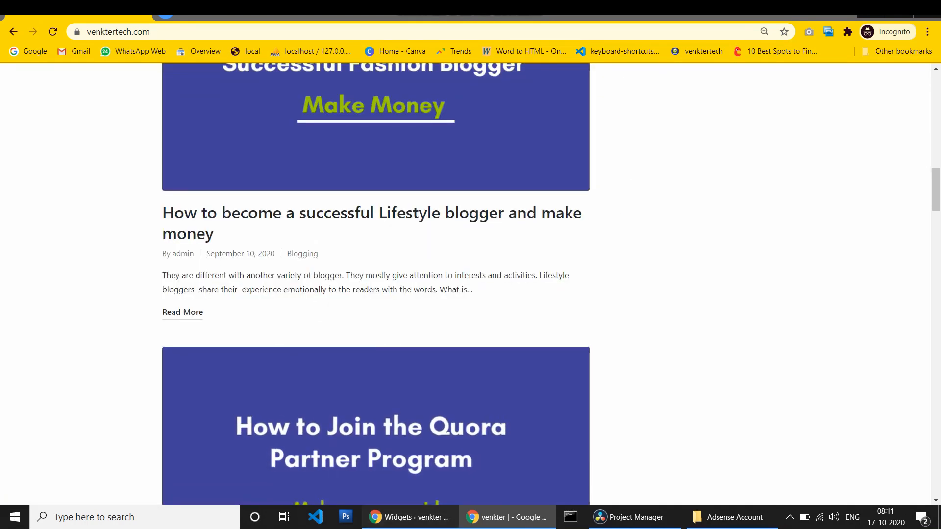
Step: Switch back to the WordPress Widgets page and collapse the open Custom HTML widget in the Default Sidebar
left_click(409, 517)
left_click(660, 258)
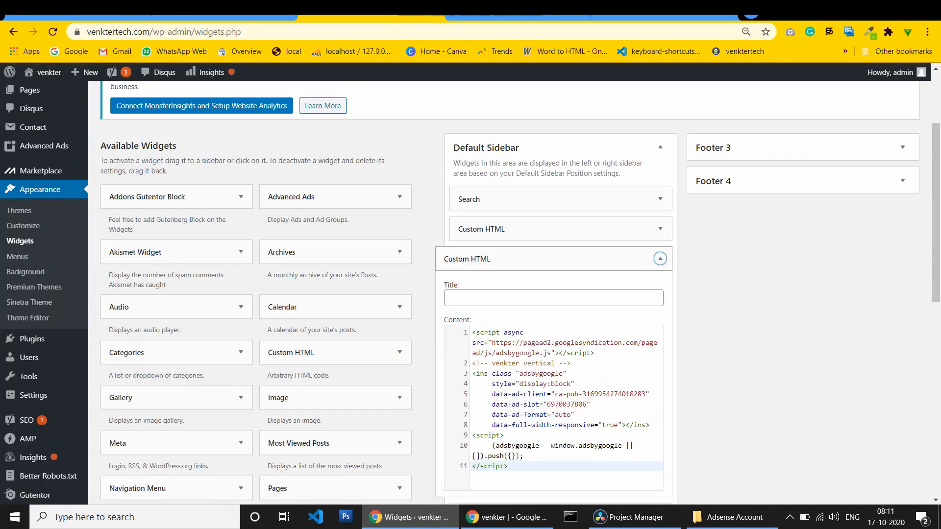
left_click(659, 386)
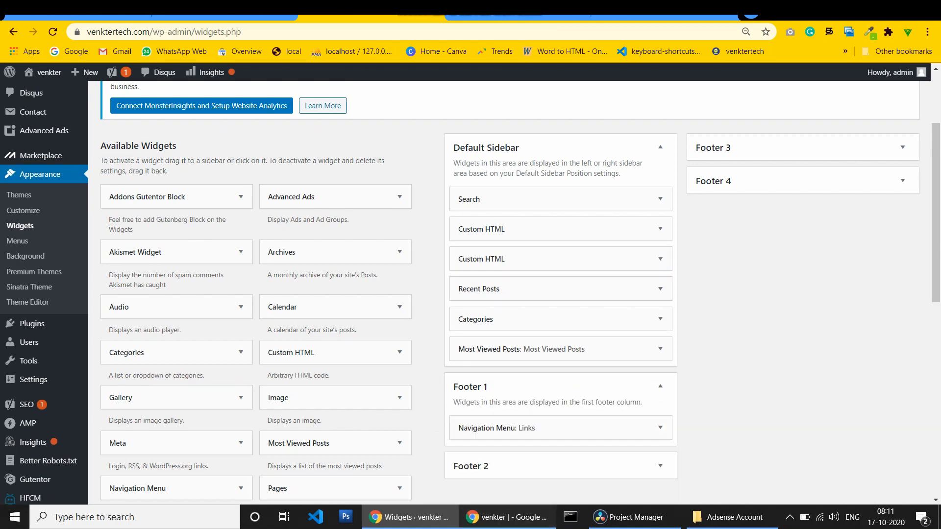
Step: Switch to the venktertech.com home page in the incognito window and examine the sidebar between the search box and Recent Posts
left_click(507, 516)
left_click(409, 516)
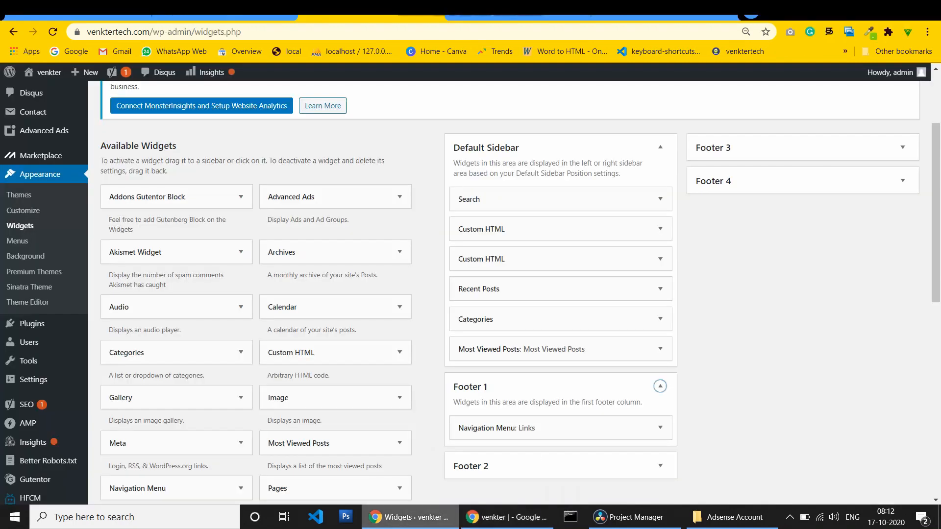
key("ctrl+Tab")
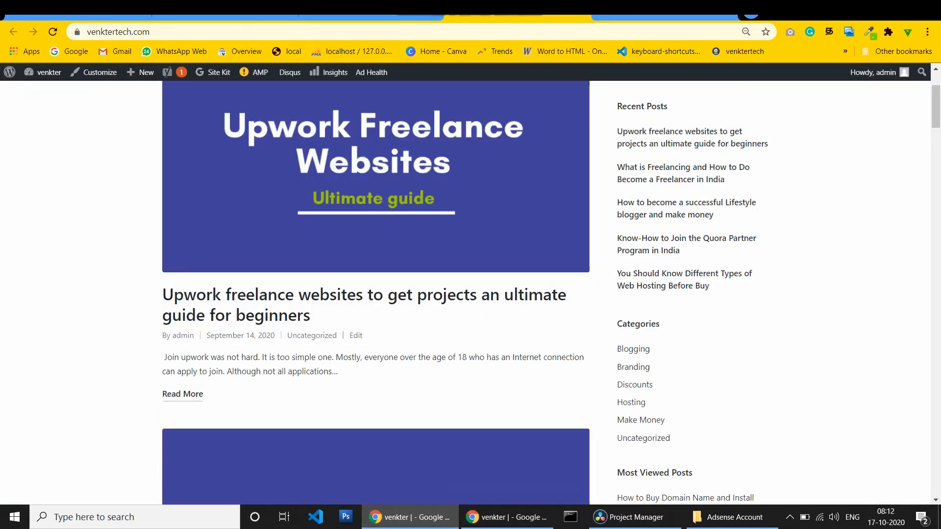
left_click(507, 517)
scroll(456, 284, "up", 15)
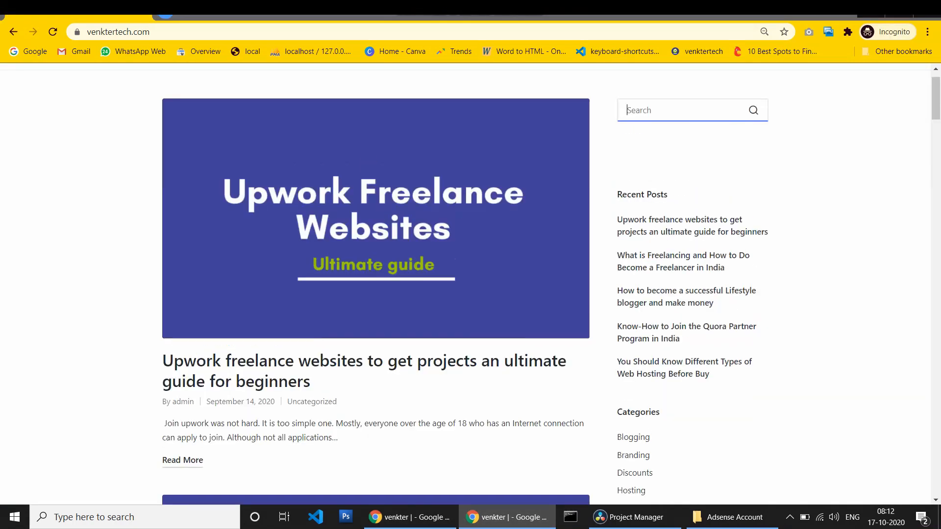
scroll(455, 284, "up", 1)
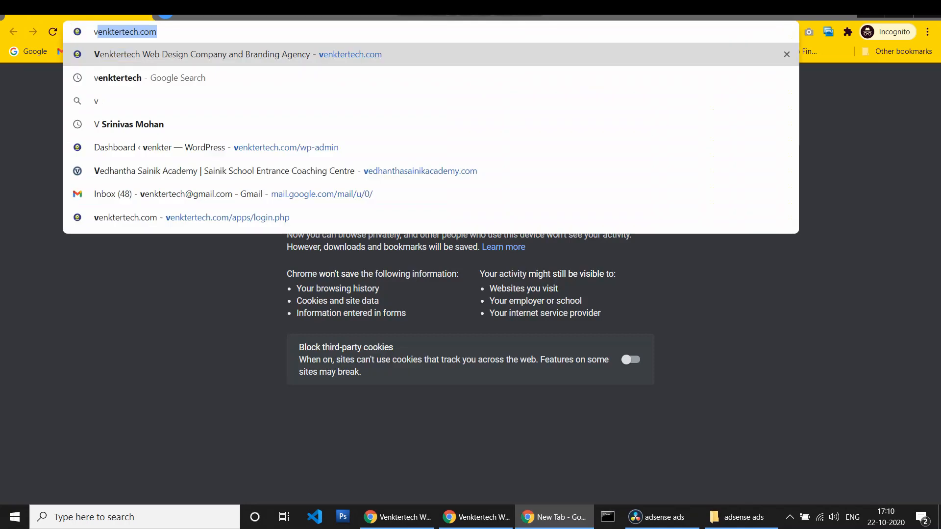
Step: Search Google for "venkter" in the incognito window and open the Venktertech Web Design Company and Branding Agency result
type("enkter")
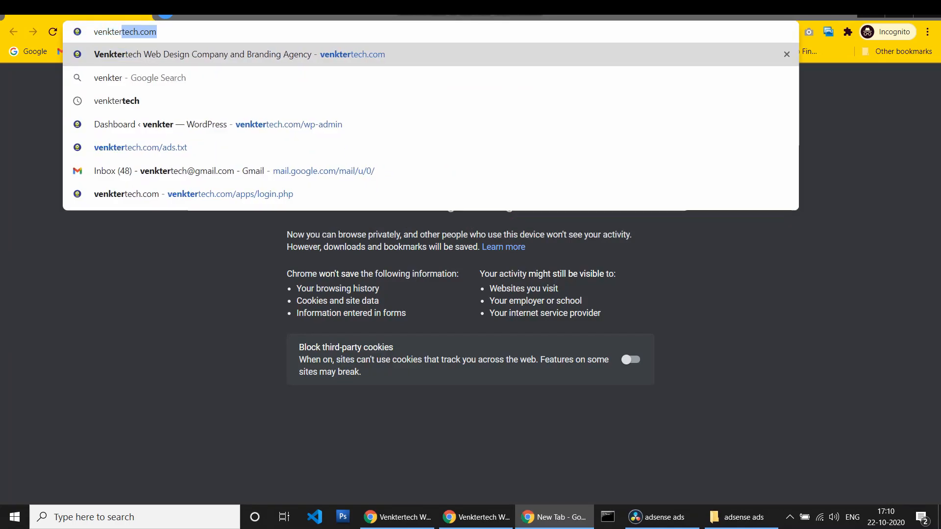
key("Delete")
key("Return")
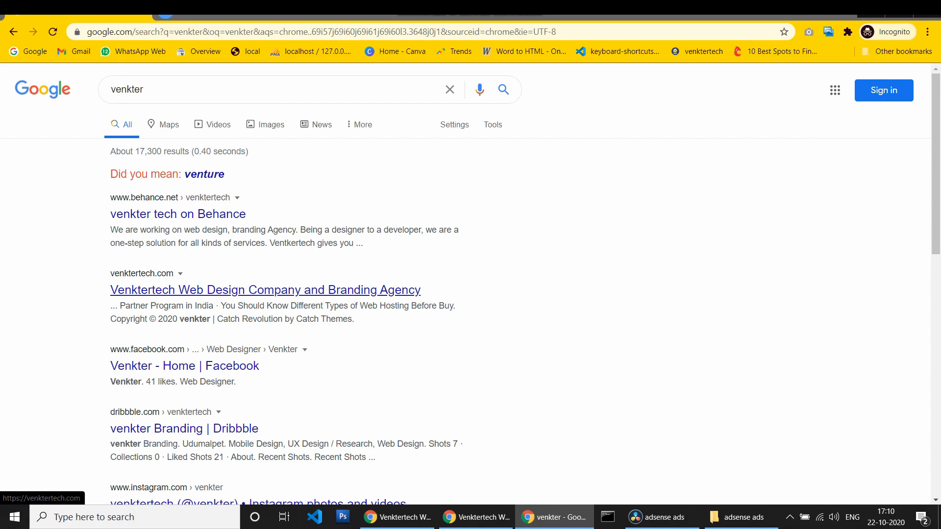
left_click(264, 290)
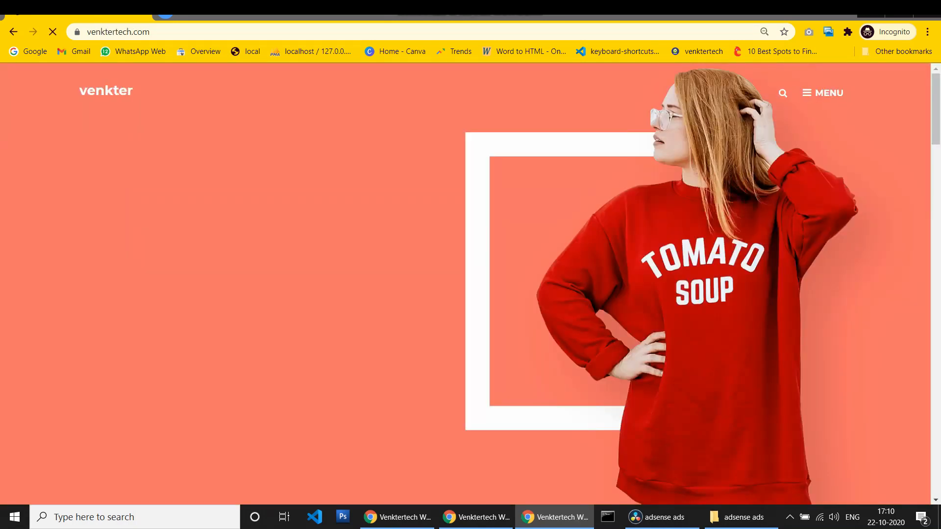
Step: Open the post "What is Freelancing and How to Do Become a Freelancer in India" from the home page's blog section
scroll(471, 284, "down", 15)
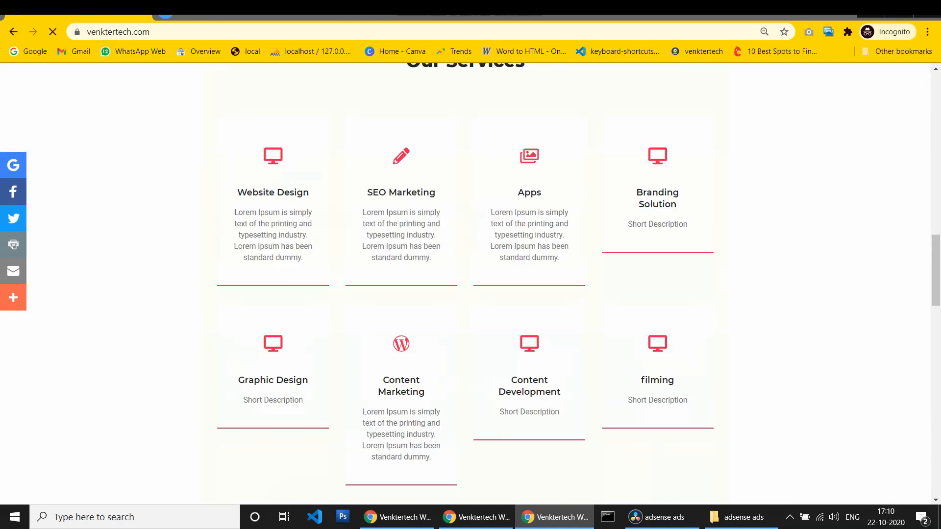
scroll(470, 284, "down", 12)
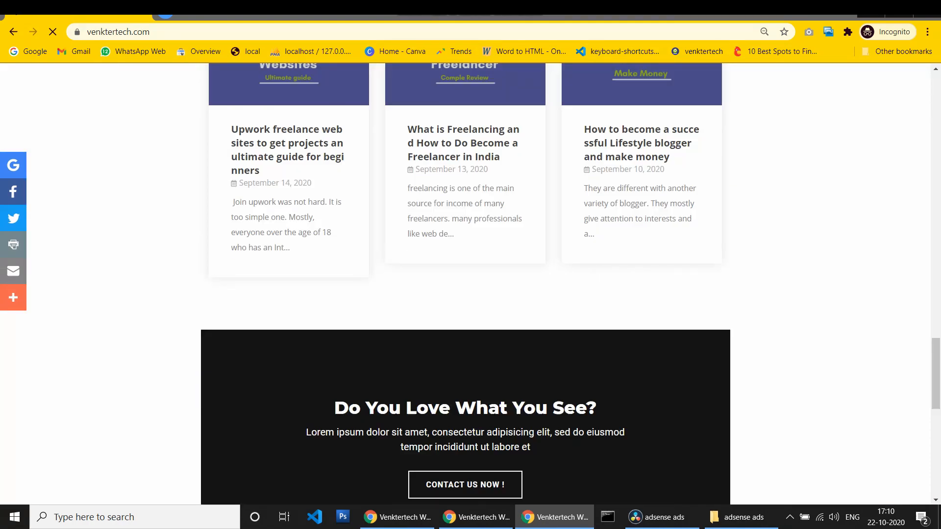
scroll(471, 284, "up", 2)
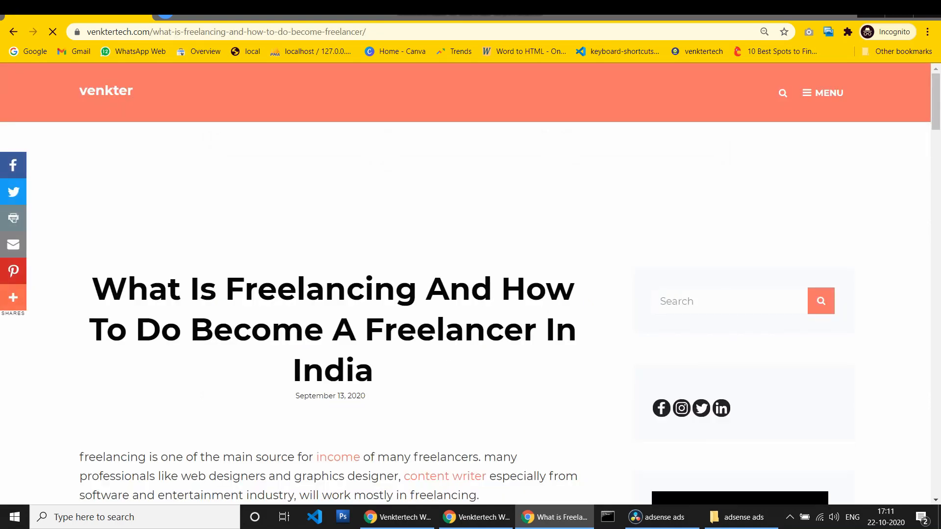
Step: Examine the ads placed within the freelancing post's text and in its sidebar, down to the Facts section
scroll(470, 284, "down", 5)
scroll(470, 284, "down", 4)
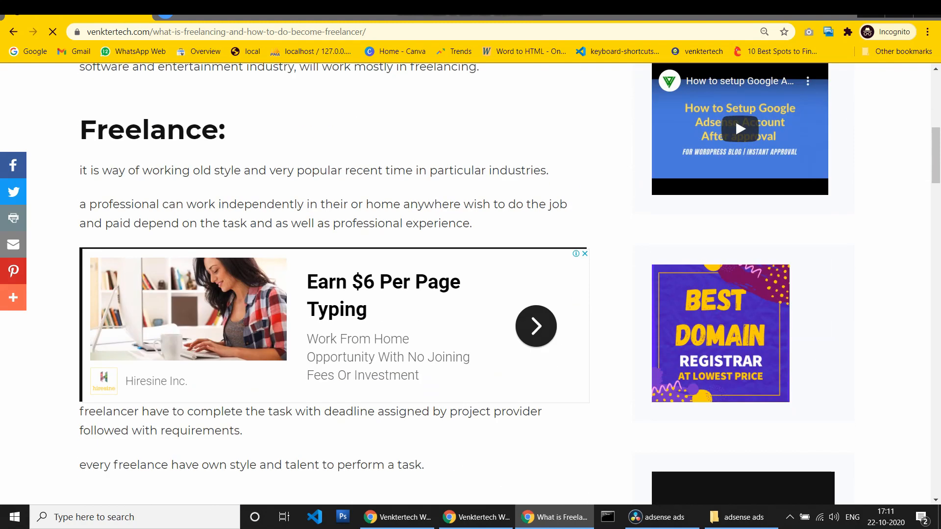
scroll(470, 284, "down", 3)
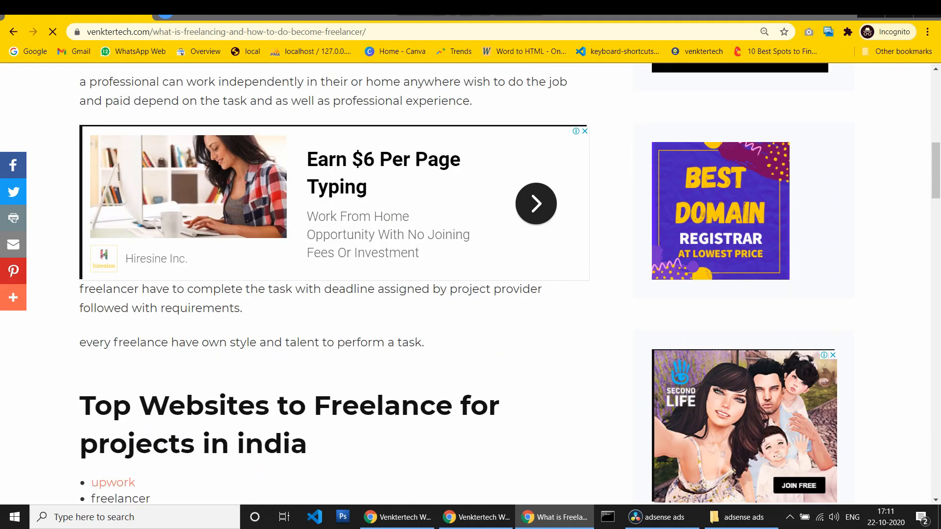
scroll(470, 284, "down", 2)
scroll(470, 285, "up", 2)
scroll(720, 98, "up", 4)
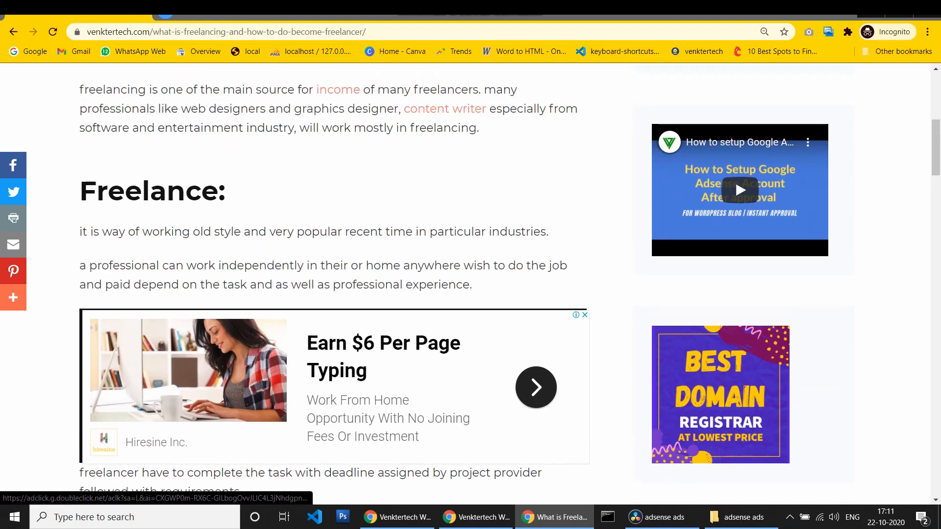
scroll(720, 98, "down", 7)
scroll(720, 98, "down", 3)
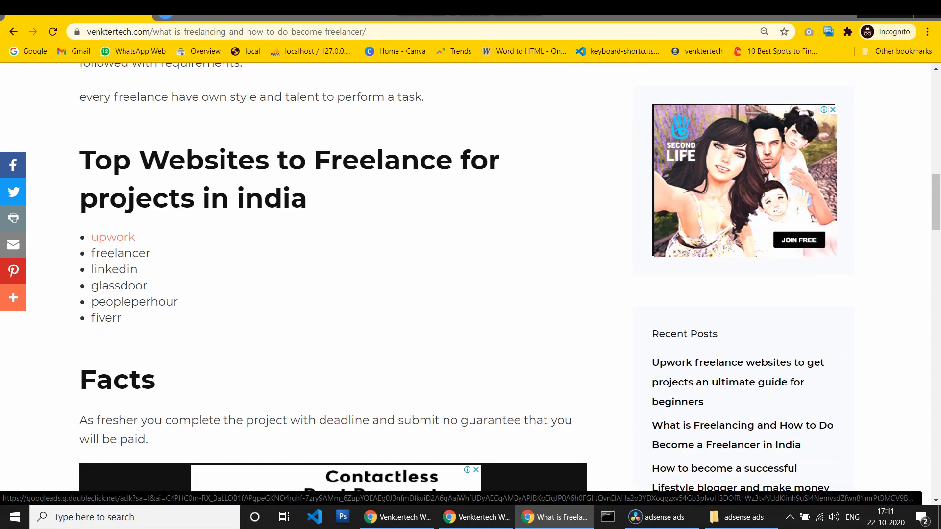
scroll(471, 284, "down", 10)
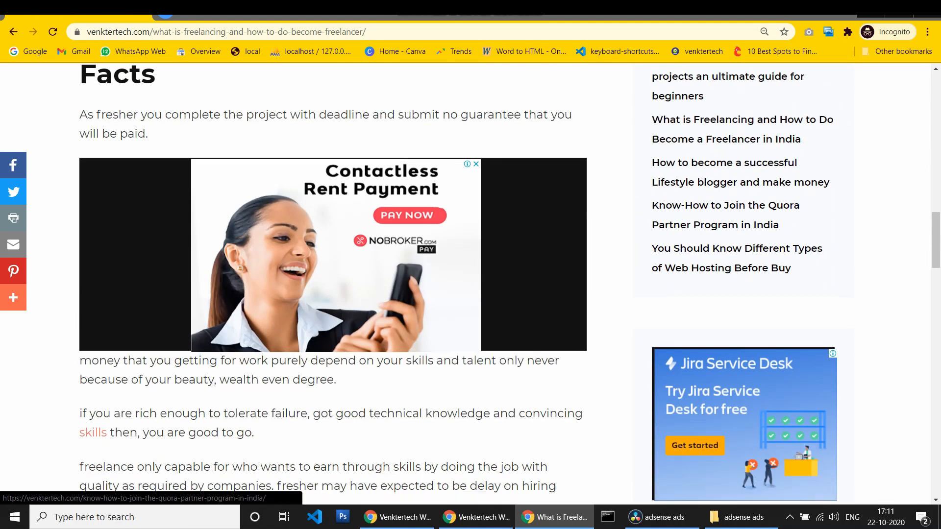
scroll(470, 284, "up", 3)
scroll(334, 284, "up", 3)
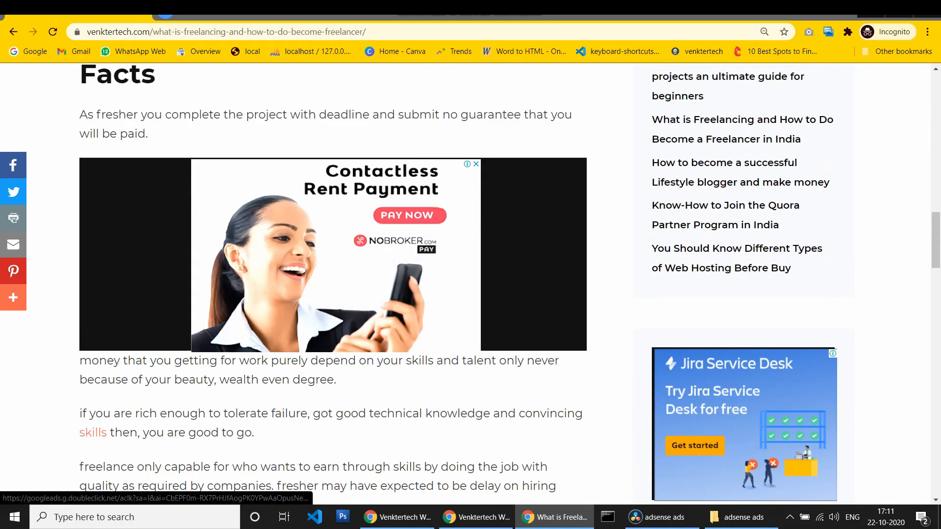
Step: Switch to the logged-in browser window, open the site's WordPress dashboard and close the leftover home page
left_click(475, 517)
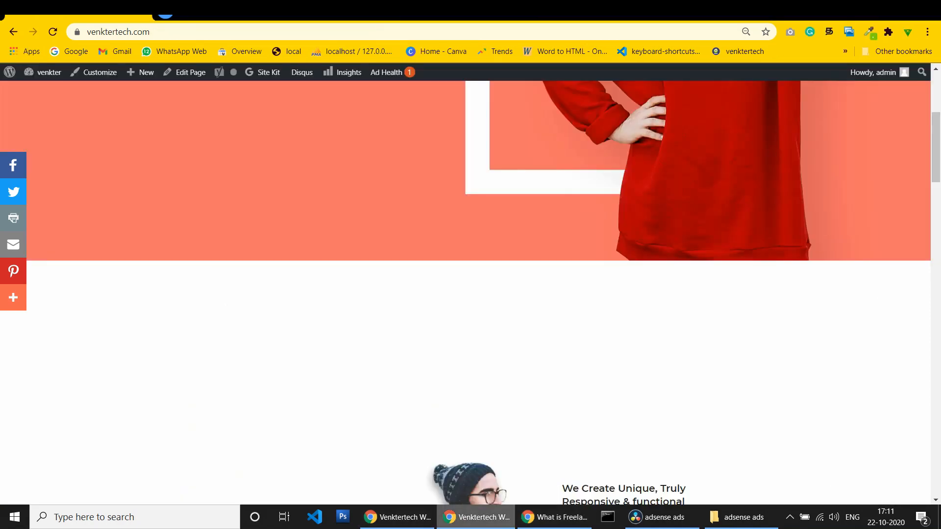
left_click(42, 91)
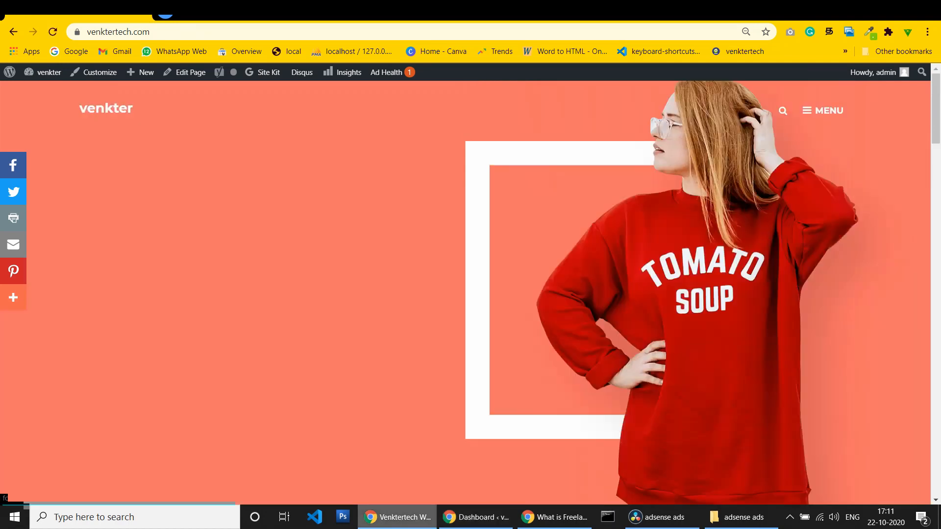
key("ctrl+w")
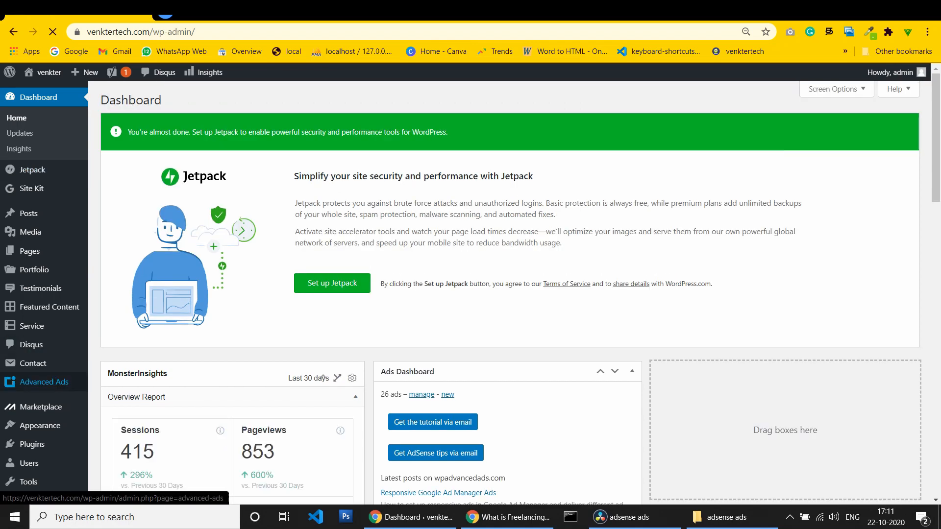
Step: Open "Ad created on October 17, 2020 6:10 am" for editing from the Advanced Ads list and examine its AdSense ad parameters
mouse_move(49, 382)
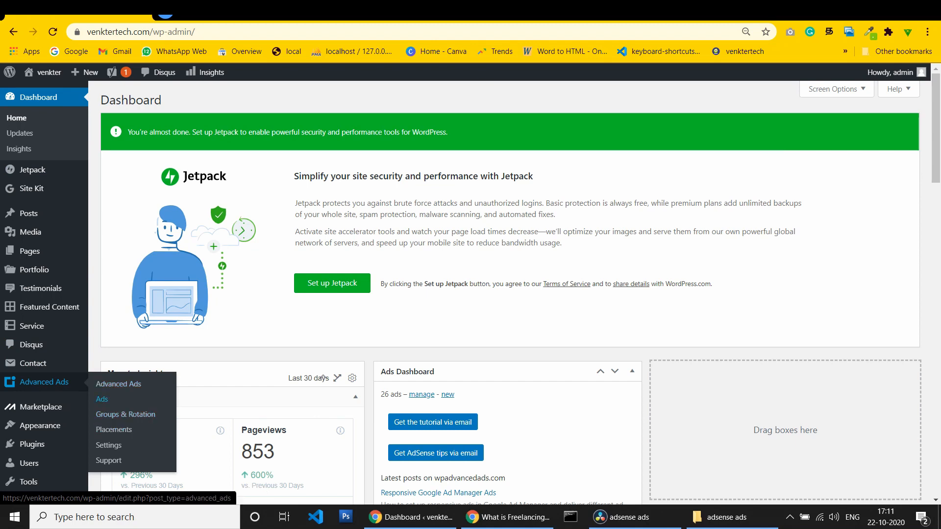
left_click(101, 399)
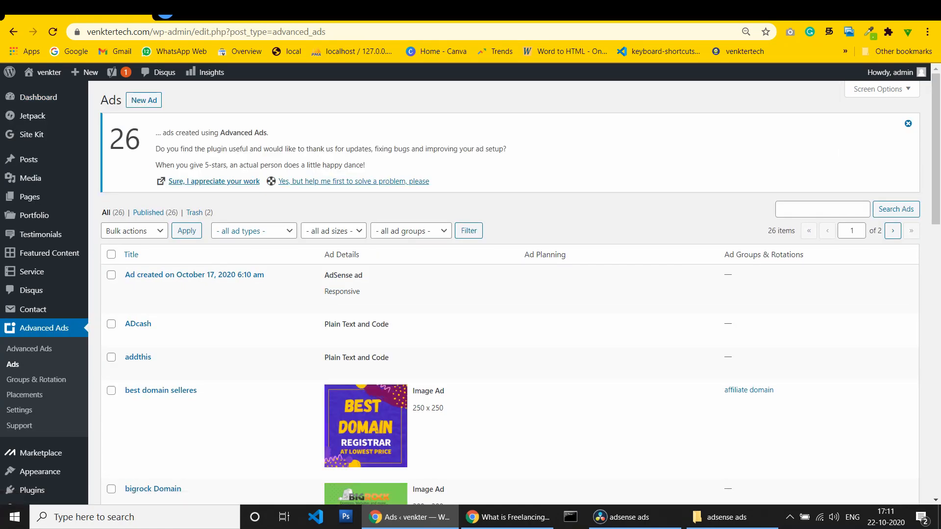
left_click(131, 287)
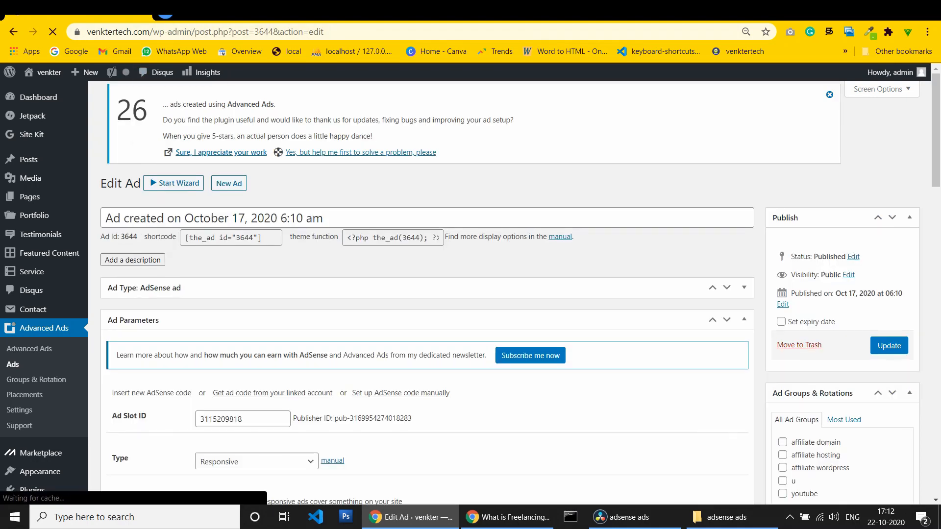
scroll(470, 293, "down", 2)
scroll(470, 294, "down", 1)
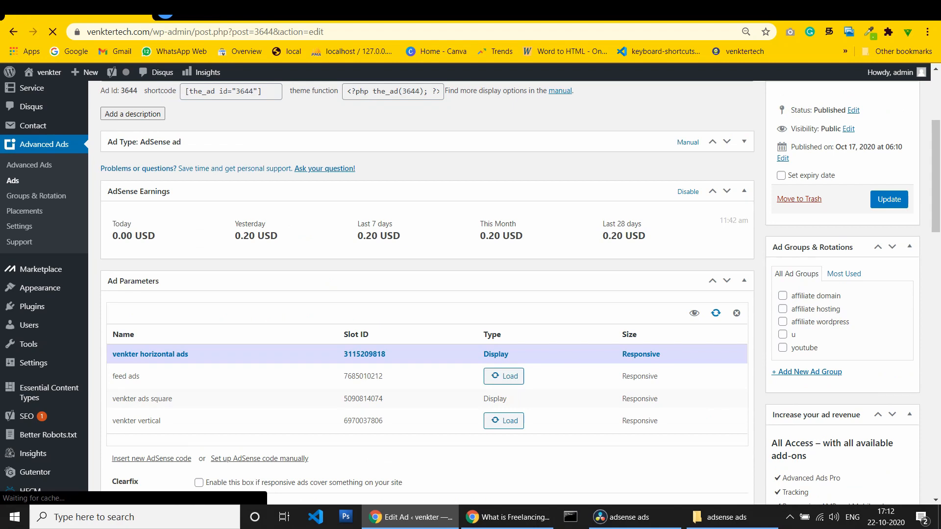
scroll(470, 294, "down", 2)
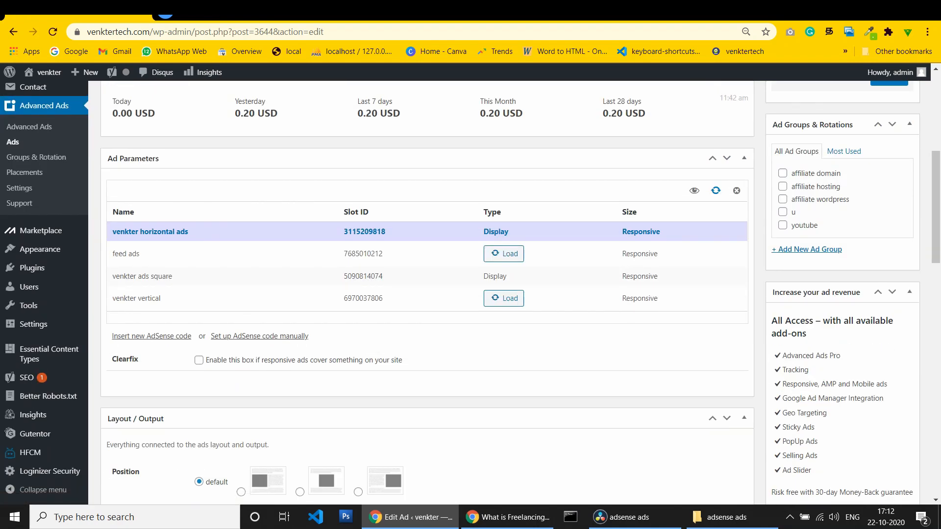
Step: Return to the freelancing post in the incognito window and review its in-content and sidebar ad positions again
left_click(510, 517)
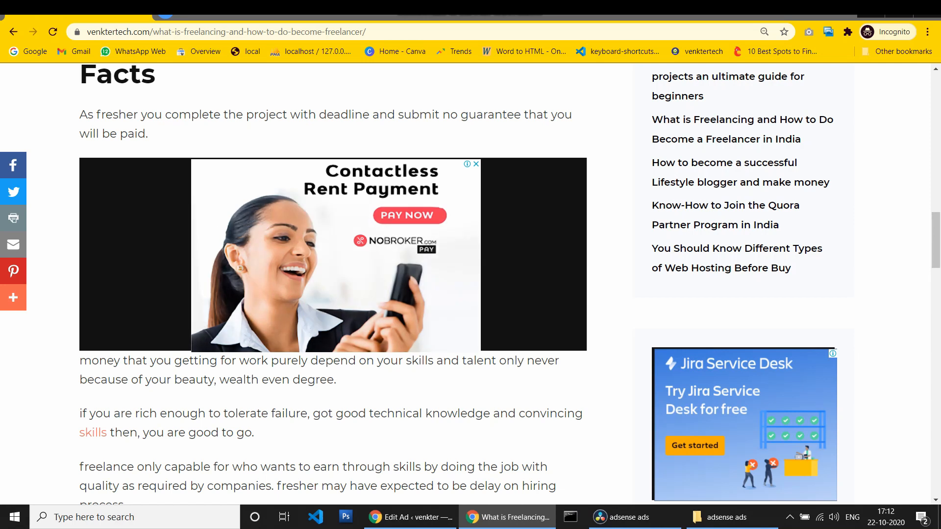
scroll(343, 294, "down", 6)
scroll(343, 294, "up", 9)
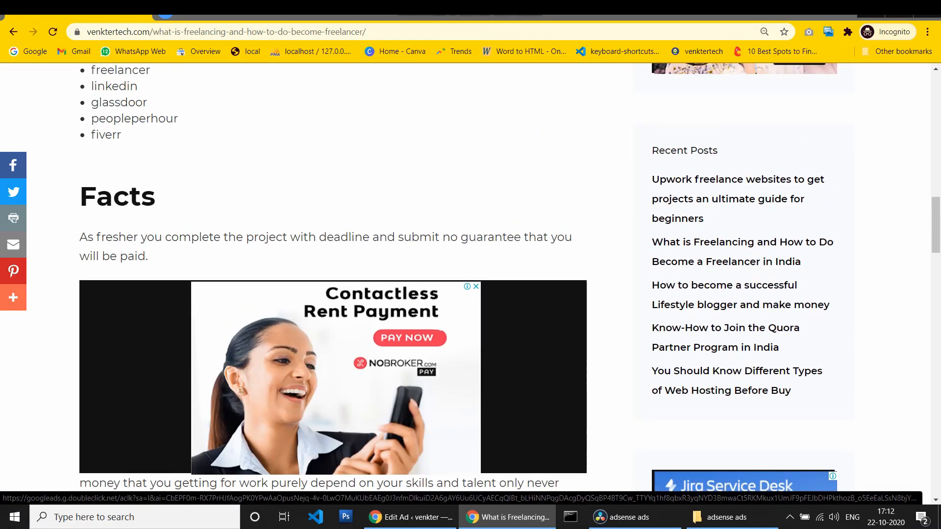
scroll(343, 294, "up", 12)
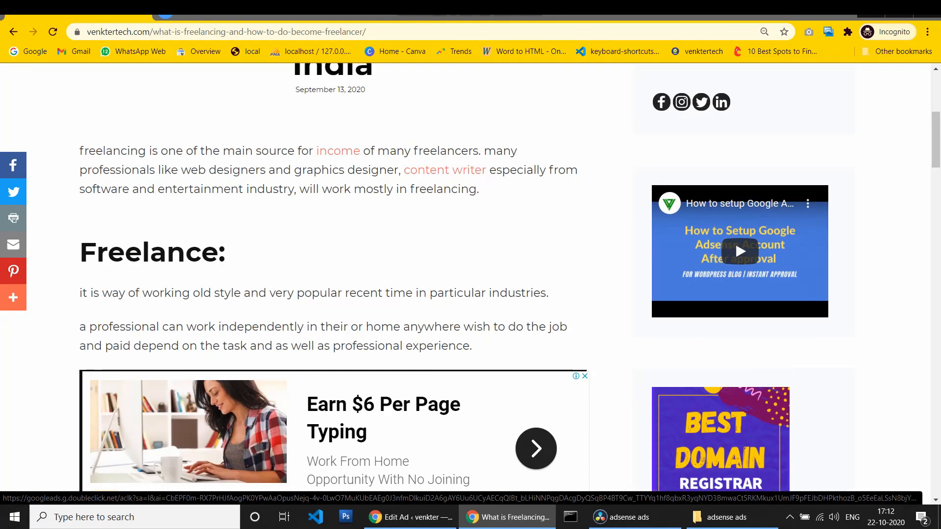
scroll(343, 294, "up", 3)
scroll(342, 294, "down", 4)
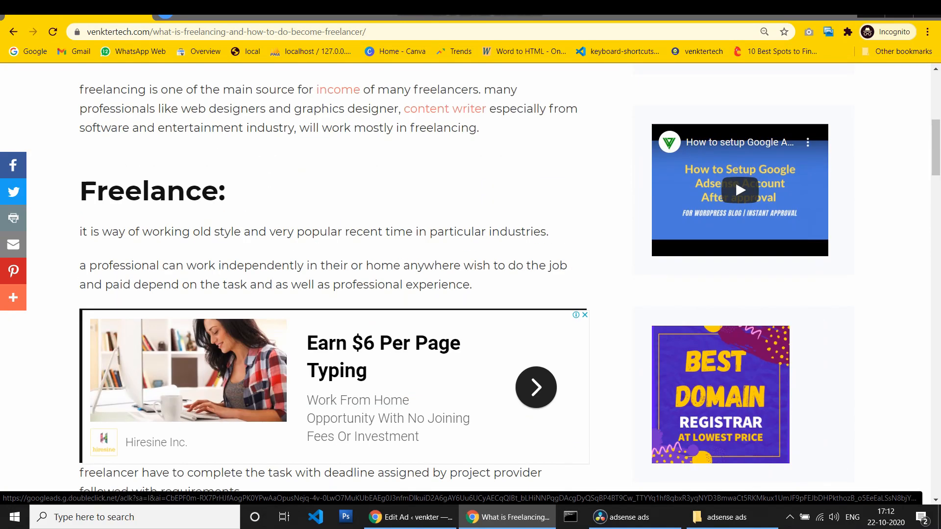
scroll(343, 294, "down", 3)
scroll(343, 294, "down", 3)
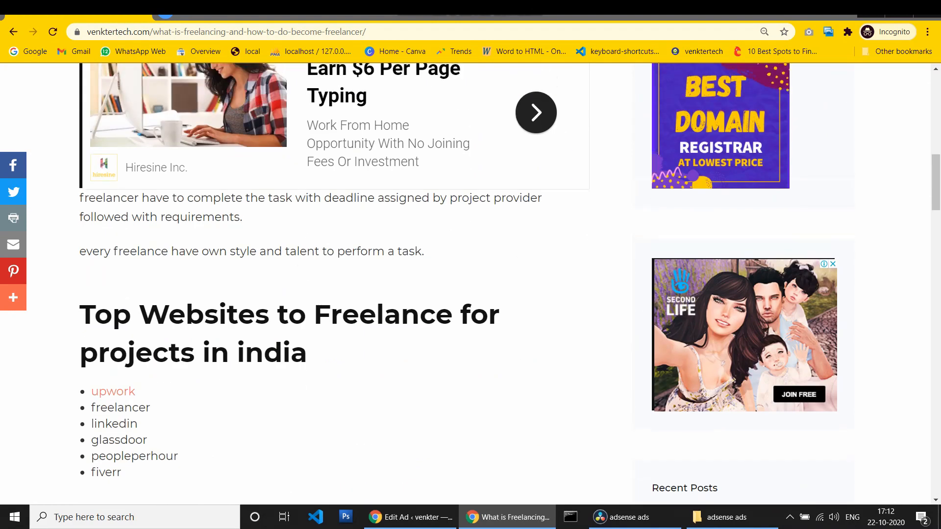
scroll(333, 284, "up", 3)
scroll(333, 284, "down", 15)
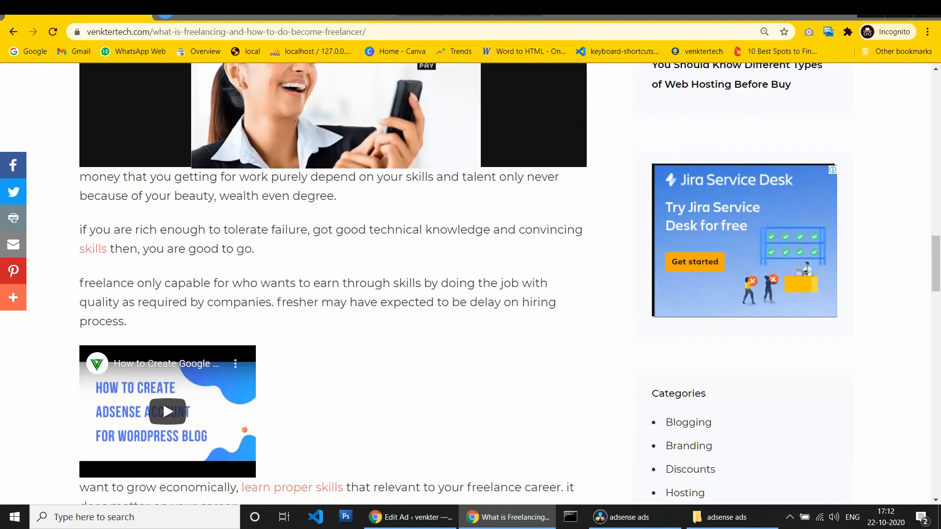
scroll(334, 284, "down", 5)
scroll(333, 284, "up", 18)
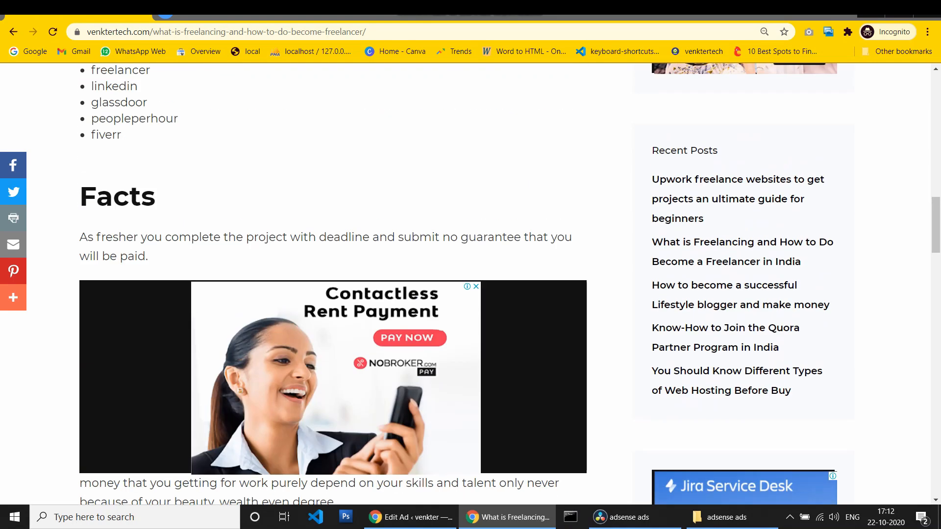
scroll(334, 284, "up", 4)
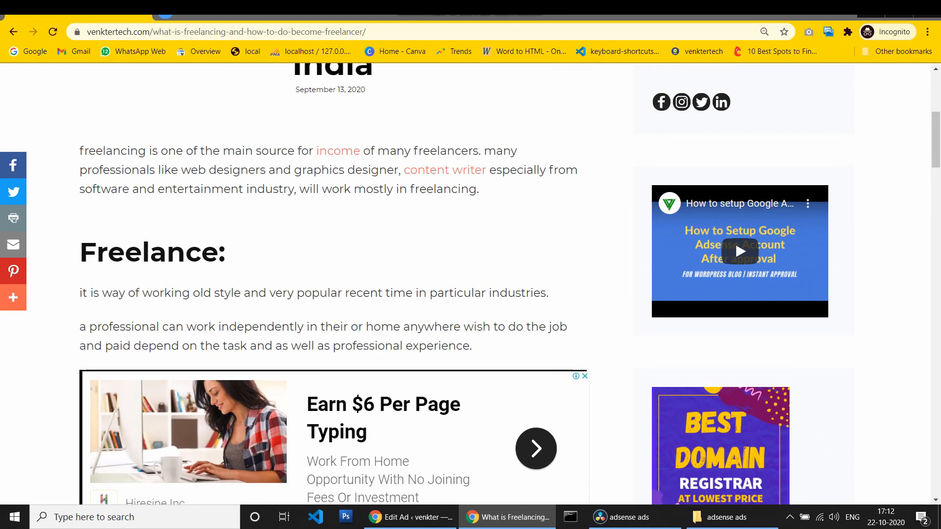
scroll(333, 284, "up", 3)
scroll(334, 284, "down", 3)
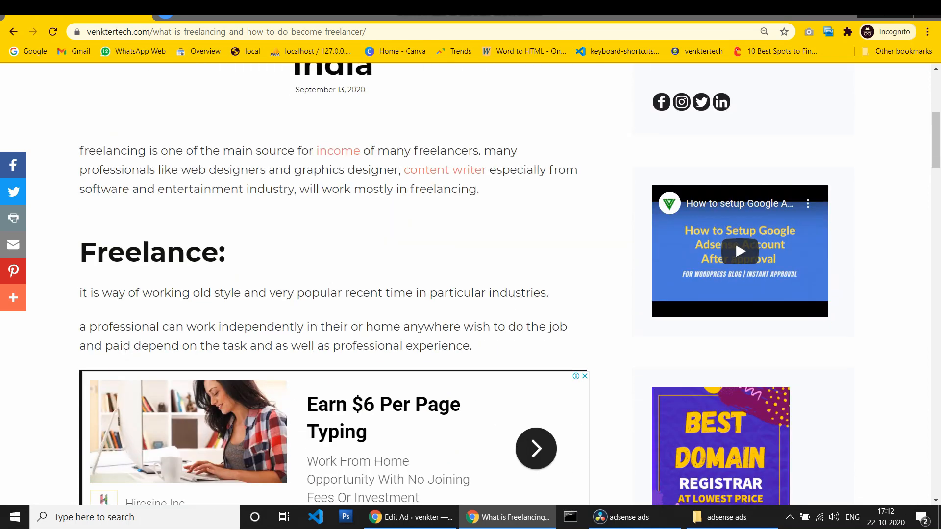
Step: Examine the ads within the freelancing post's text and in its sidebar, from the Freelance section down to the post tags
scroll(333, 274, "down", 5)
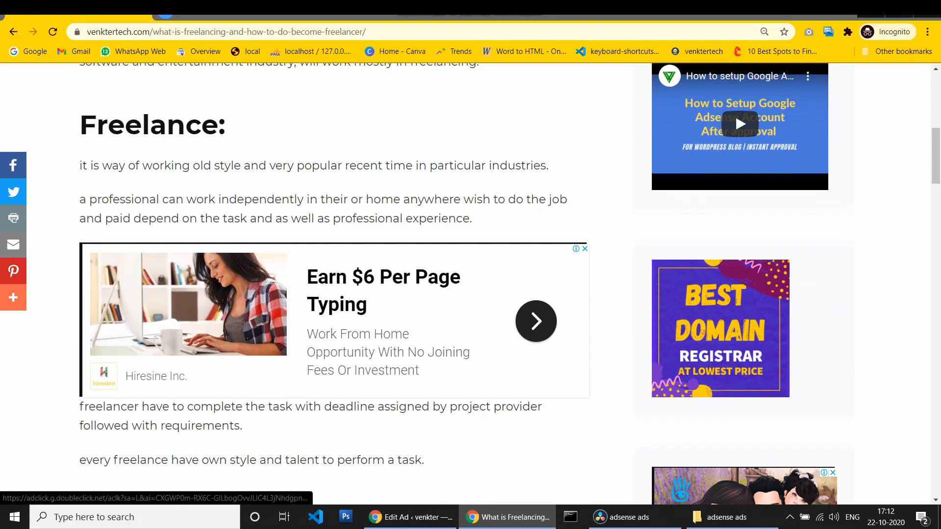
scroll(333, 274, "down", 1)
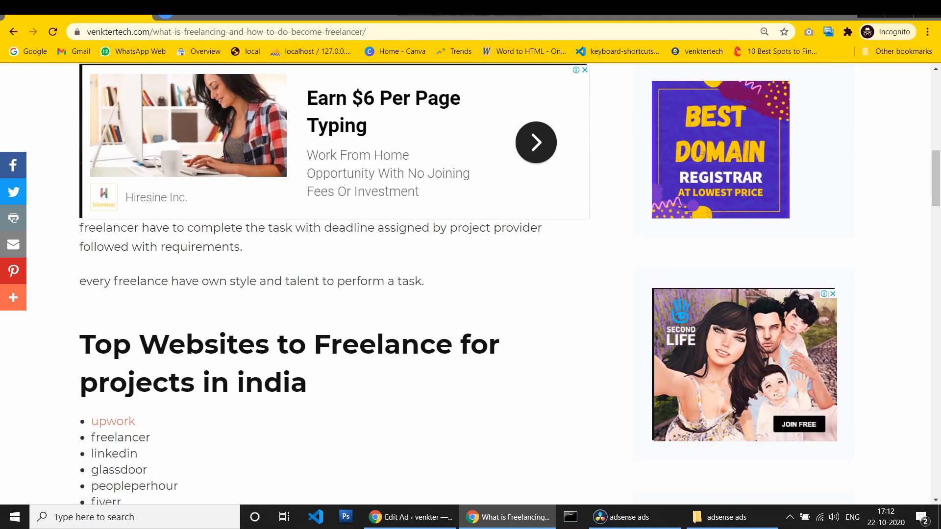
scroll(333, 274, "down", 5)
scroll(333, 274, "down", 14)
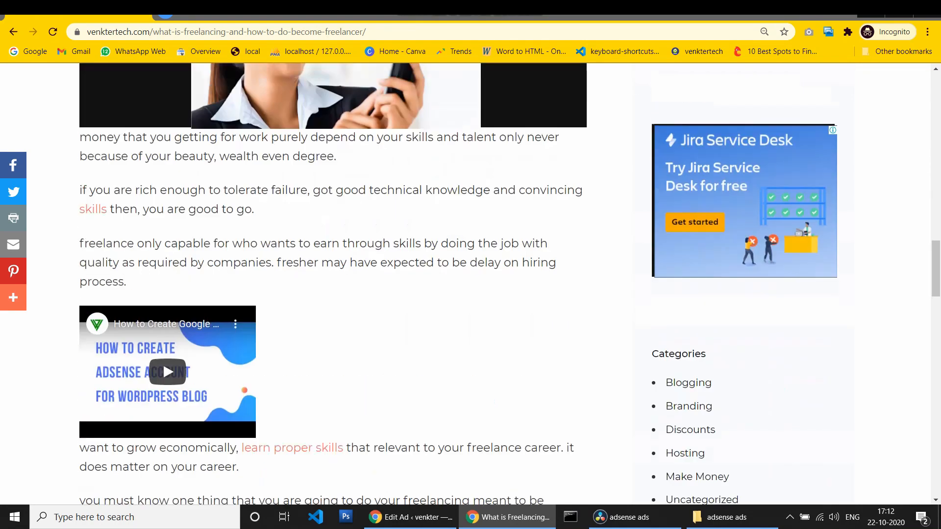
scroll(333, 274, "up", 6)
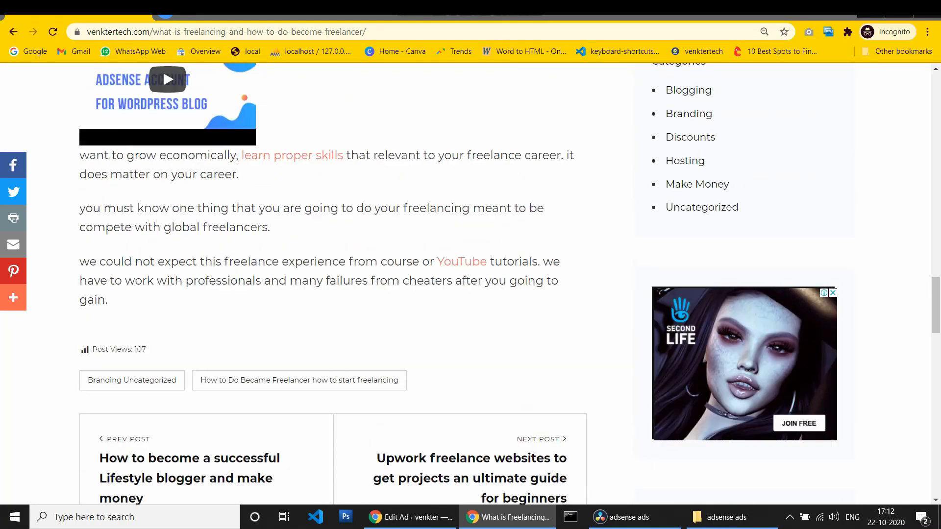
scroll(333, 274, "up", 1)
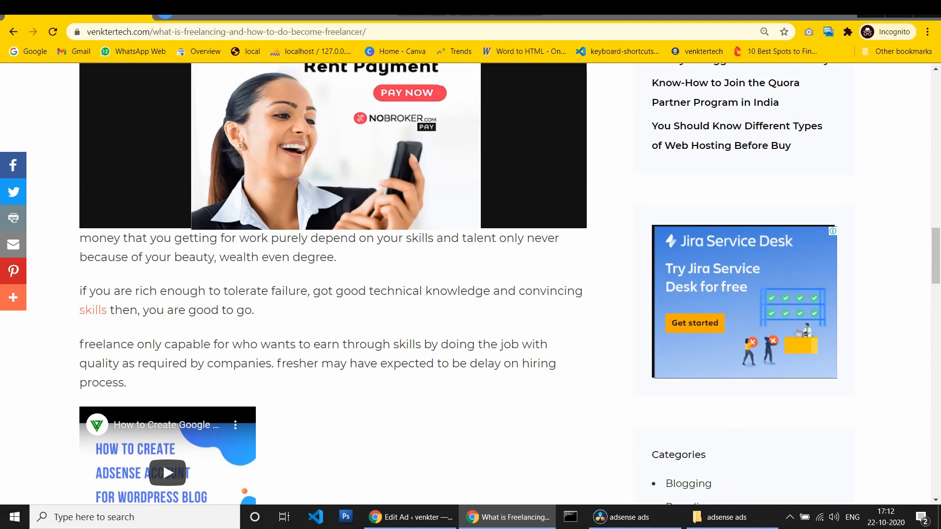
scroll(333, 275, "down", 3)
scroll(333, 275, "down", 4)
scroll(334, 274, "up", 3)
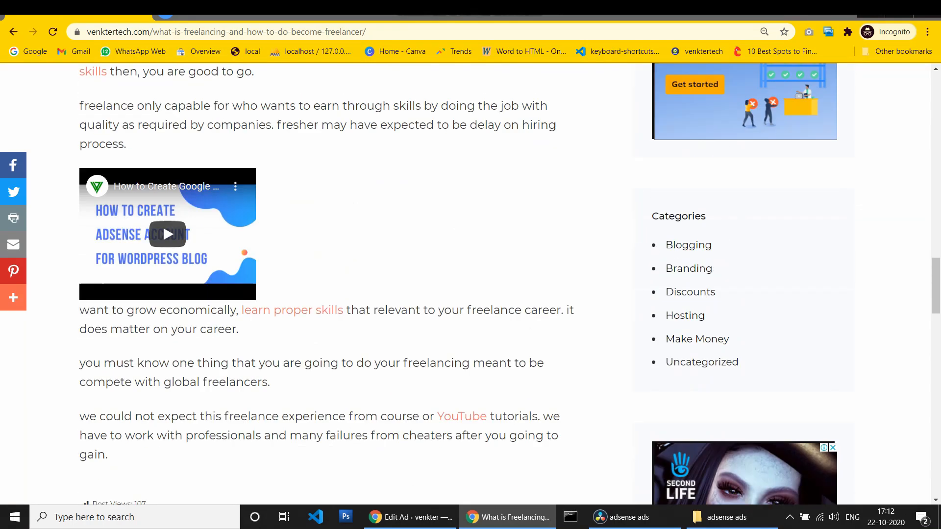
scroll(333, 275, "up", 7)
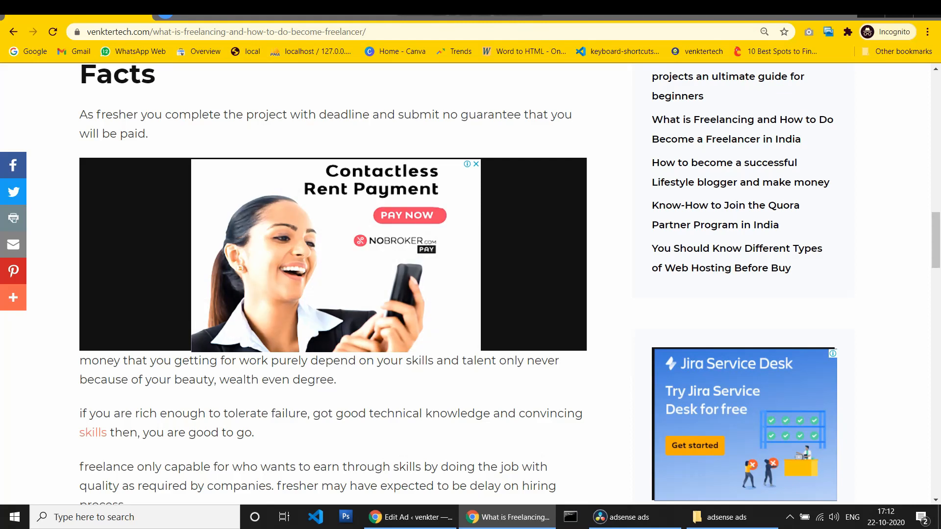
scroll(333, 274, "down", 6)
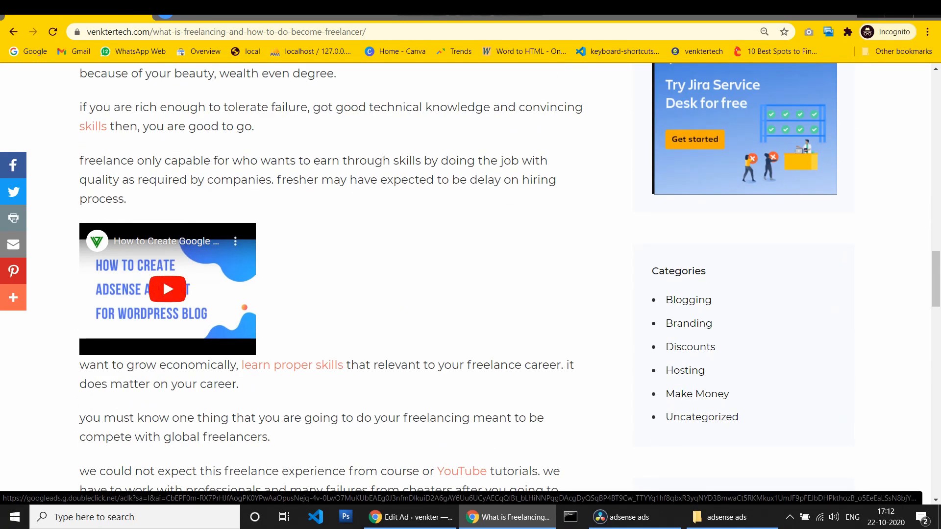
scroll(510, 277, "down", 4)
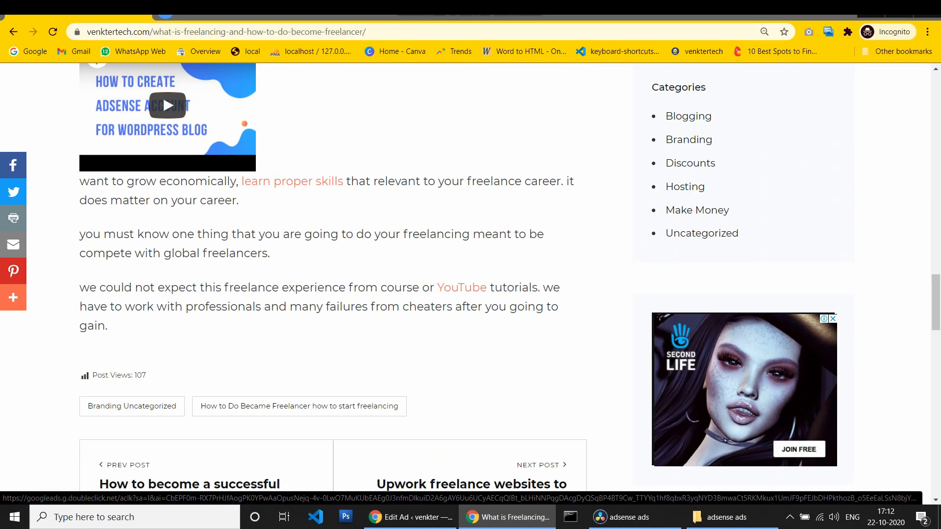
scroll(459, 278, "up", 2)
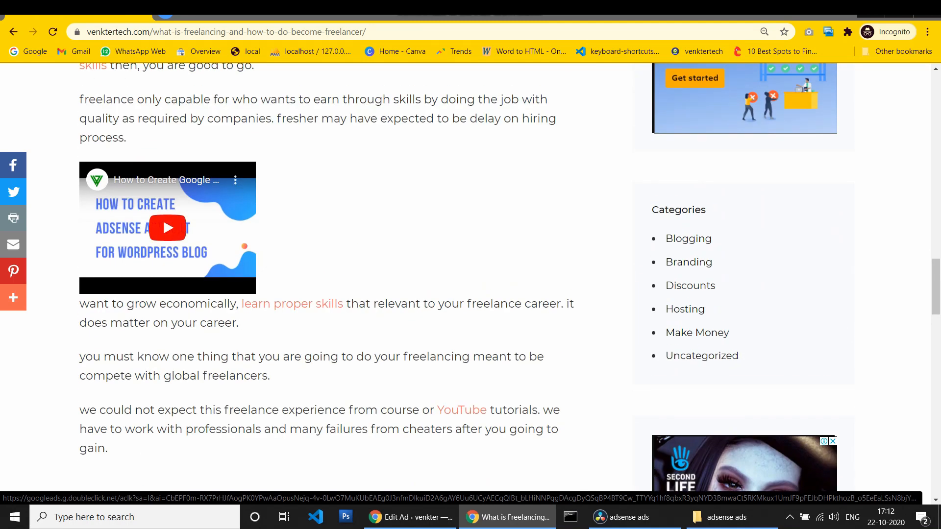
Step: Return to the Advanced Ads editor, choose the "venkter ads square" unit in the ad parameters and update the ad
left_click(409, 517)
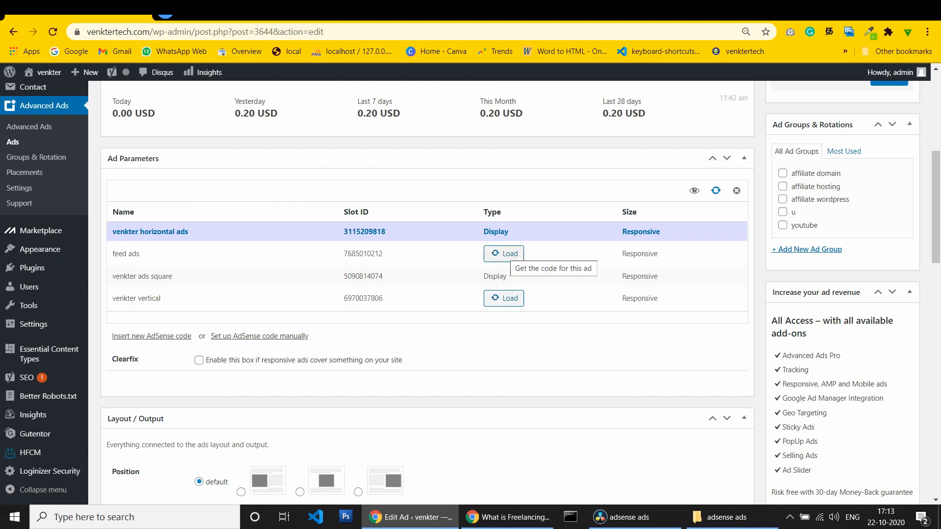
left_click(490, 276)
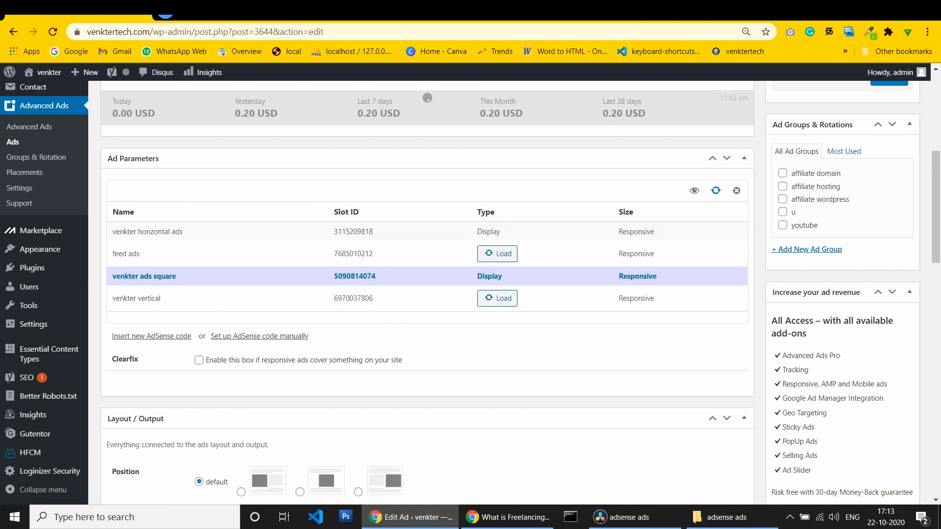
scroll(490, 277, "up", 5)
left_click(889, 322)
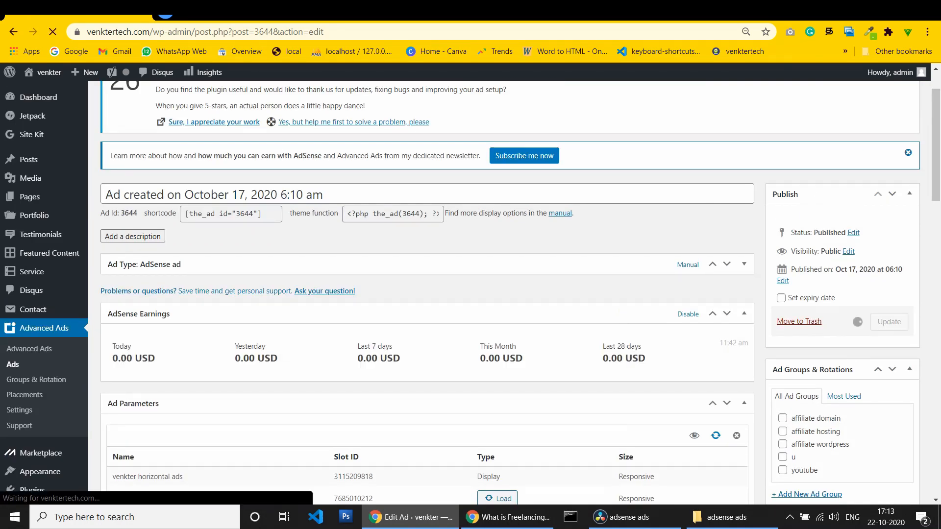
scroll(490, 293, "down", 5)
Step: Switch to the incognito window, reload the freelancing post and close the "LETS SHARE" pop-up
left_click(507, 517)
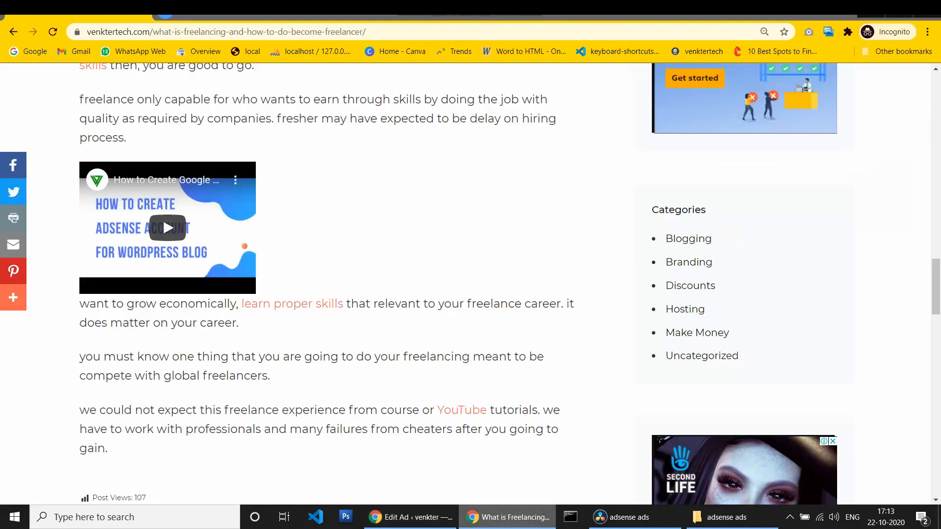
left_click(52, 32)
scroll(365, 215, "up", 5)
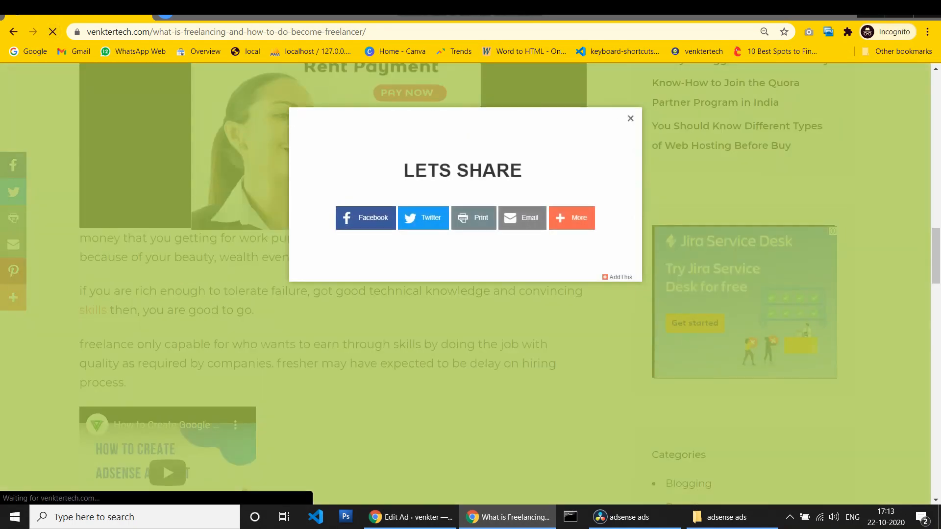
left_click(630, 119)
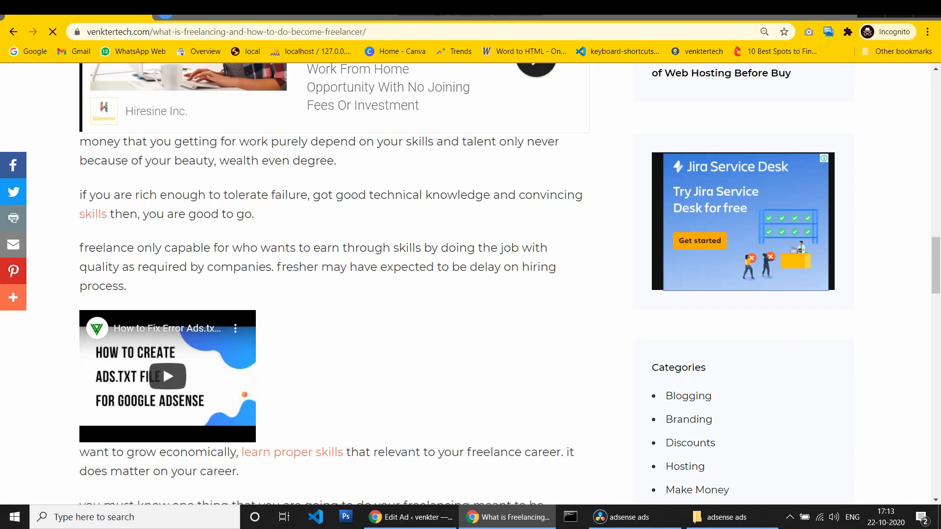
Step: Examine the in-content and sidebar ads on the reloaded freelancing post, from the Freelance section to the end of the article
scroll(466, 284, "up", 14)
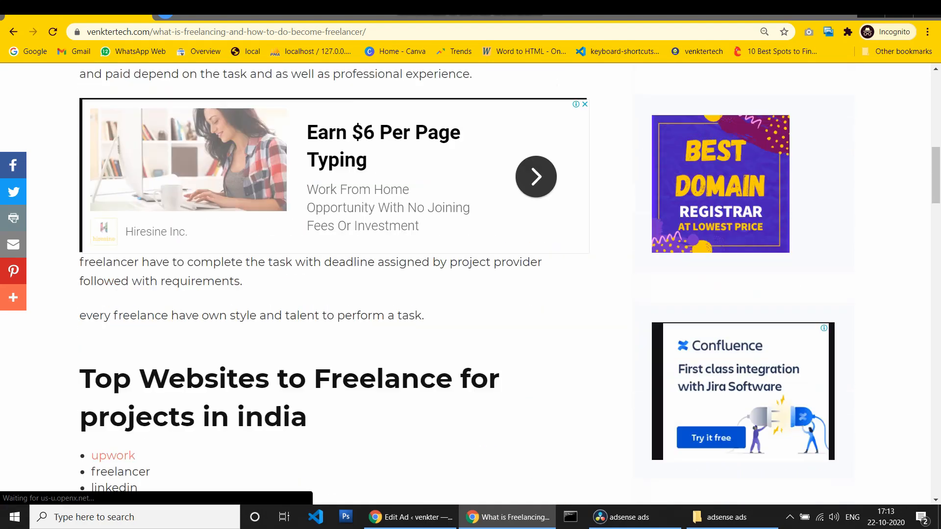
scroll(465, 284, "down", 4)
scroll(740, 196, "down", 5)
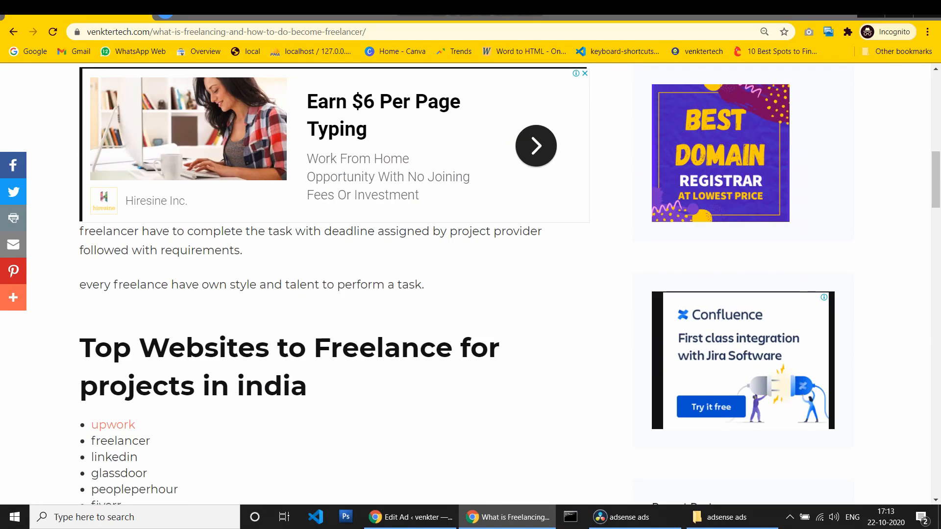
scroll(740, 196, "up", 5)
scroll(740, 196, "down", 1)
scroll(466, 284, "down", 8)
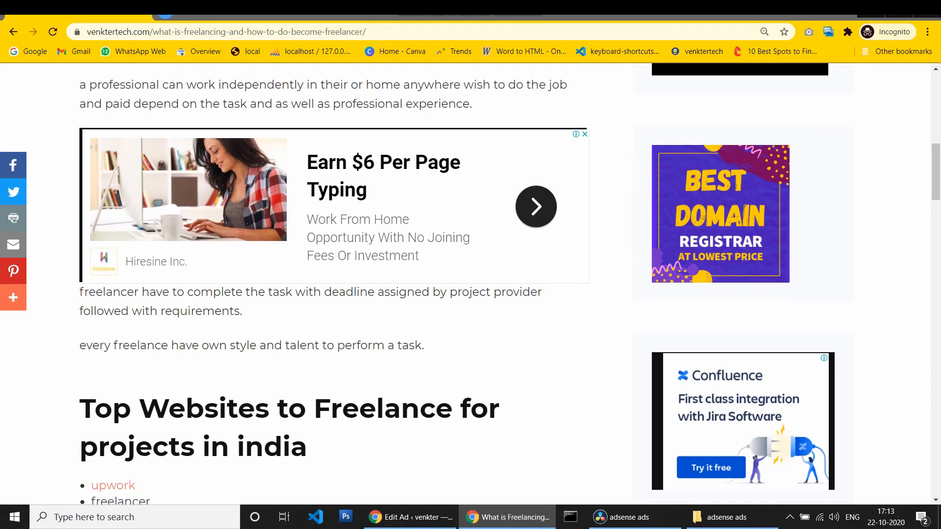
scroll(466, 284, "down", 19)
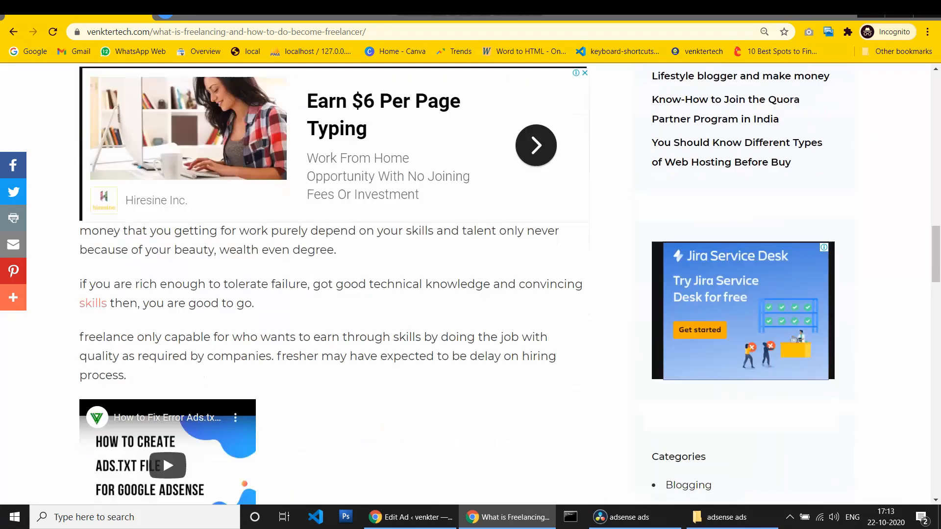
scroll(465, 284, "up", 15)
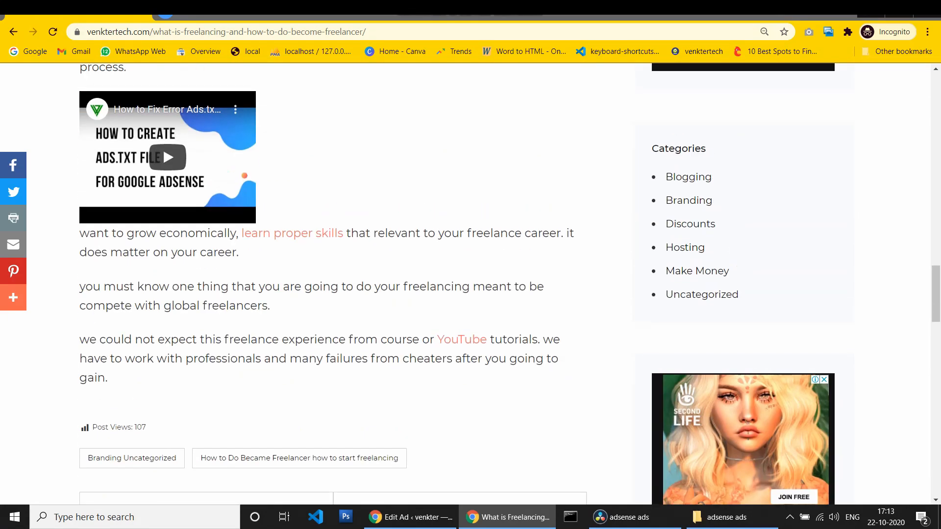
Step: Switch to the logged-in browser window and open Google AdSense in a new tab
key("alt+Tab")
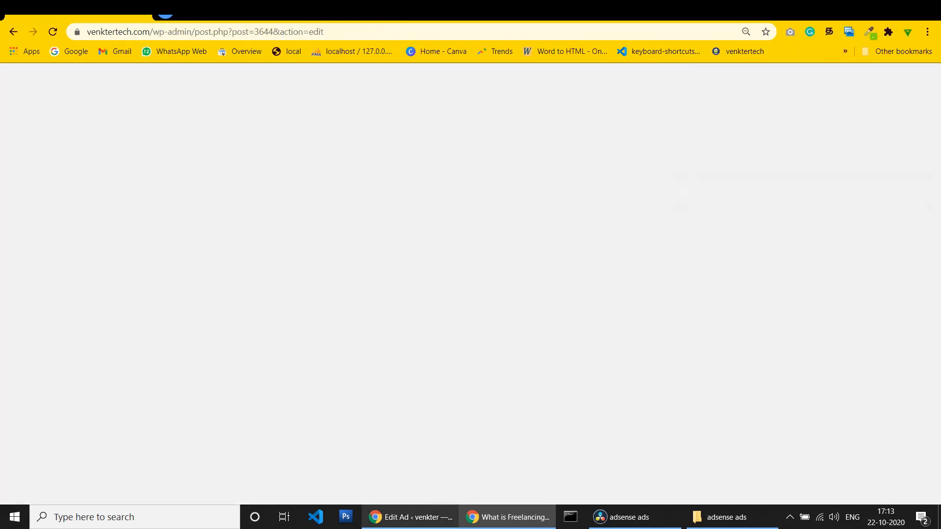
key("ctrl+t")
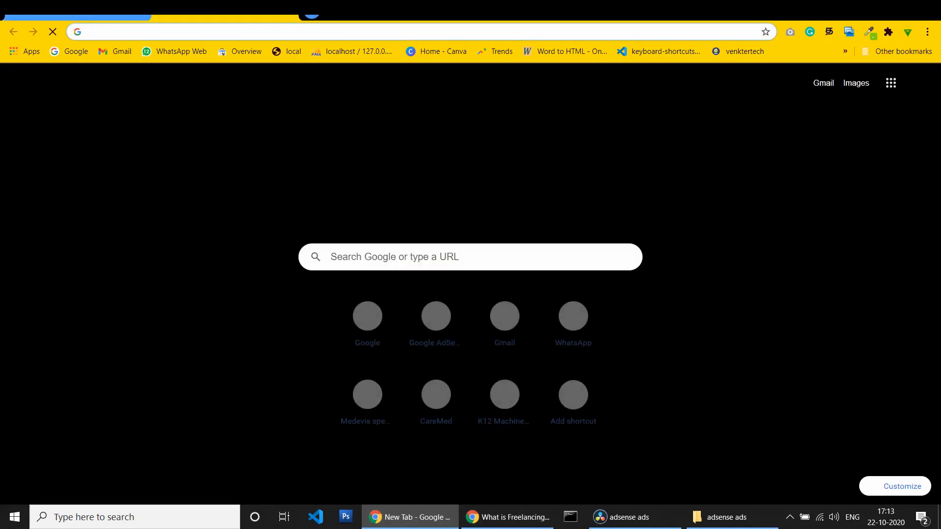
left_click(436, 318)
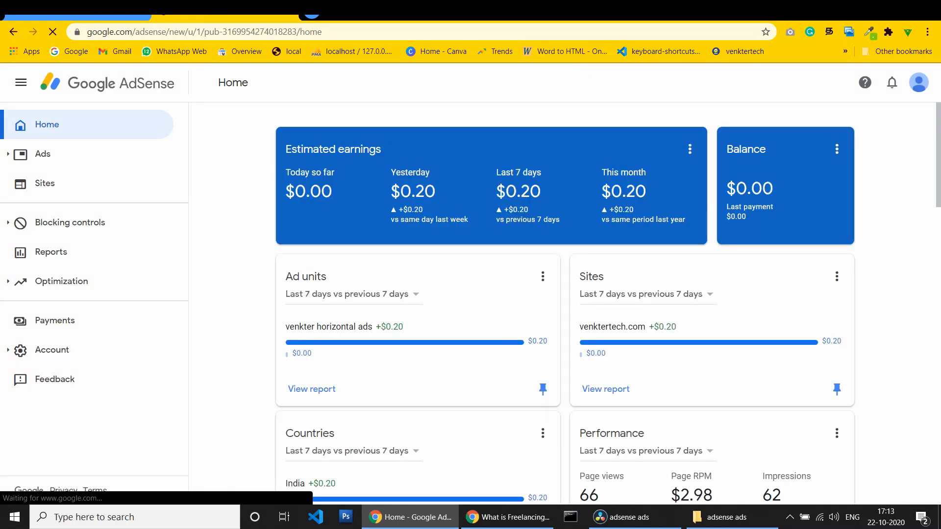
Step: Review the AdSense home page's ad unit, site, country, performance and platform cards, and check the notifications
scroll(562, 304, "down", 1)
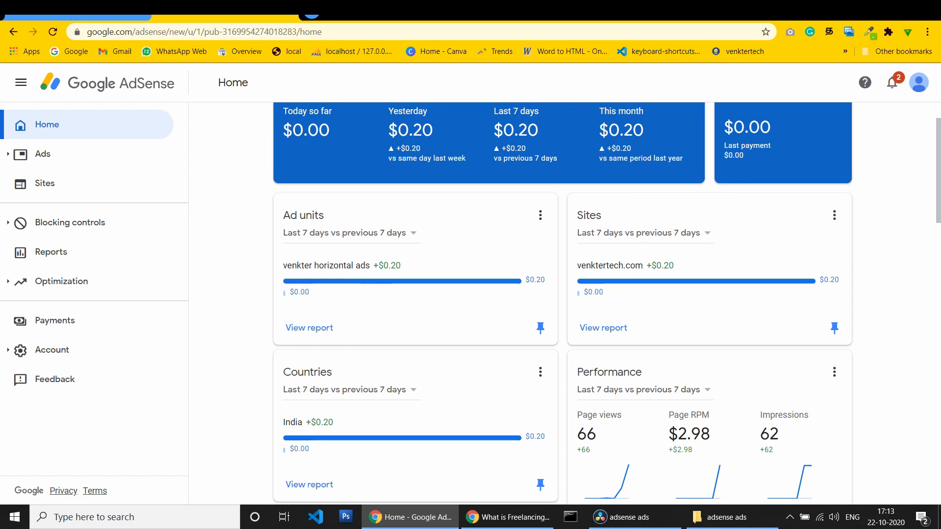
scroll(562, 304, "down", 1)
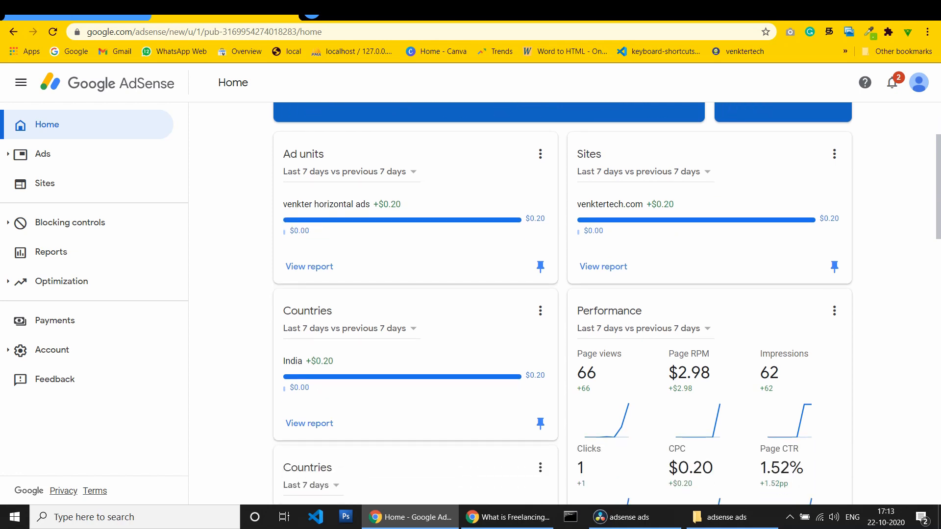
scroll(562, 304, "down", 2)
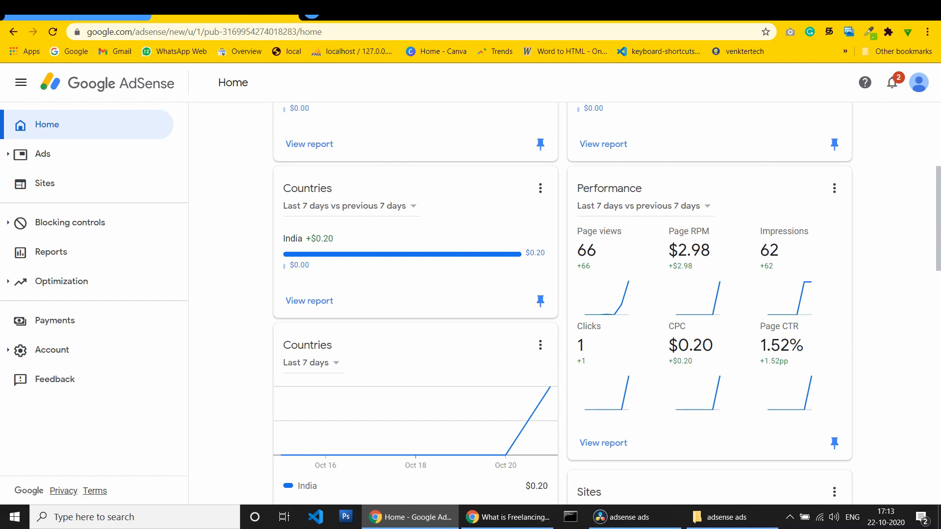
scroll(562, 304, "down", 2)
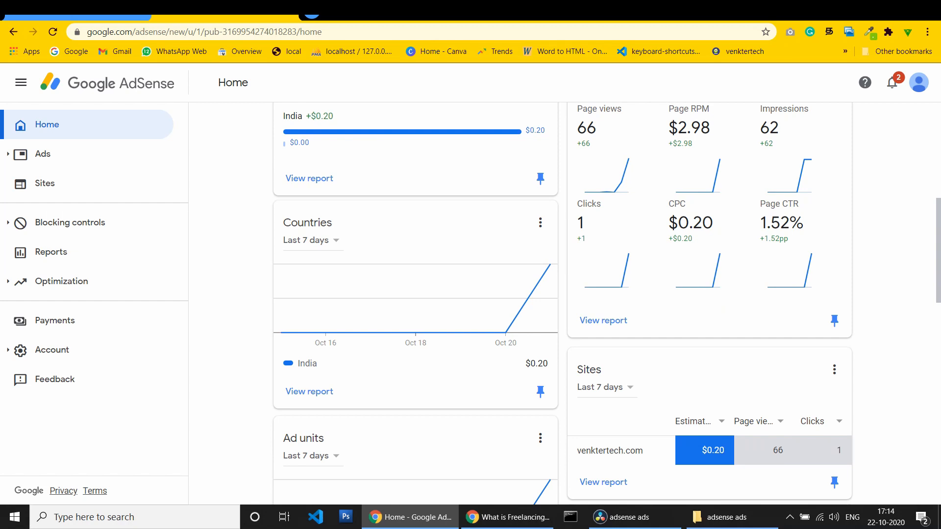
scroll(562, 304, "down", 3)
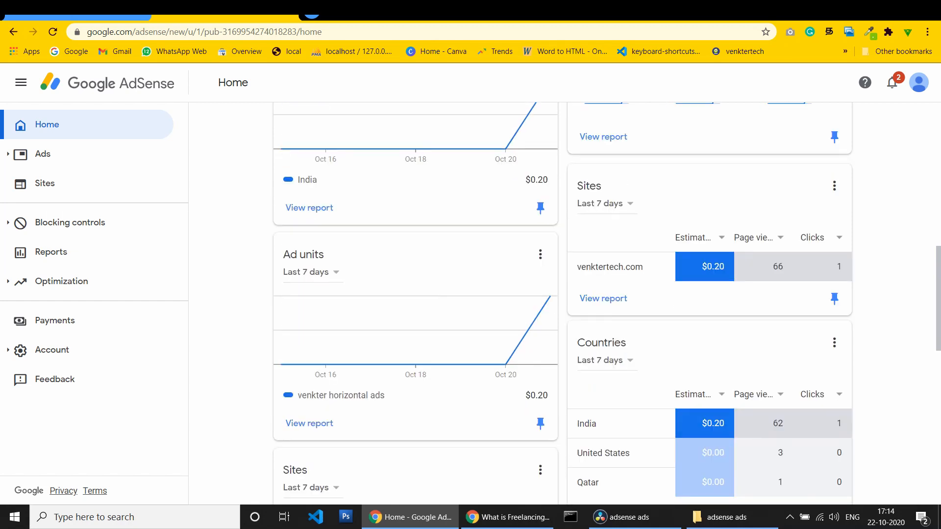
left_click(891, 83)
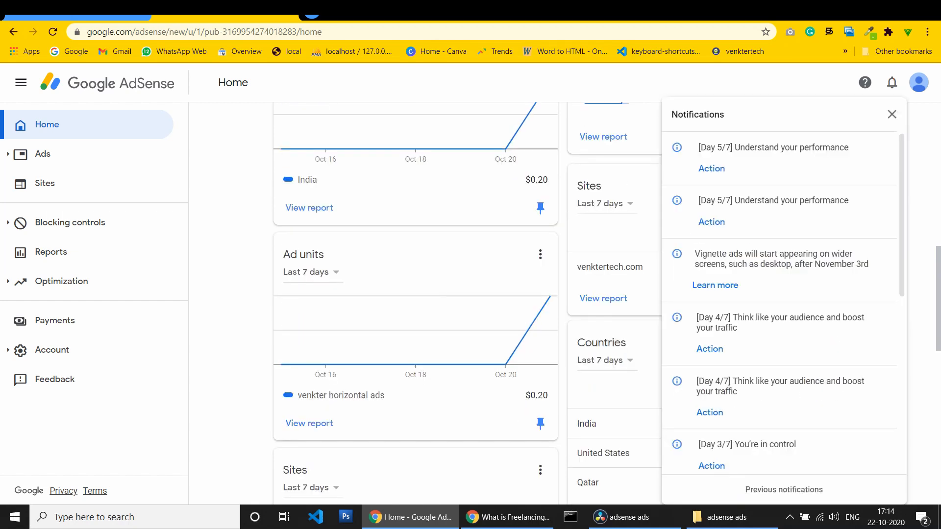
left_click(892, 83)
scroll(891, 83, "down", 2)
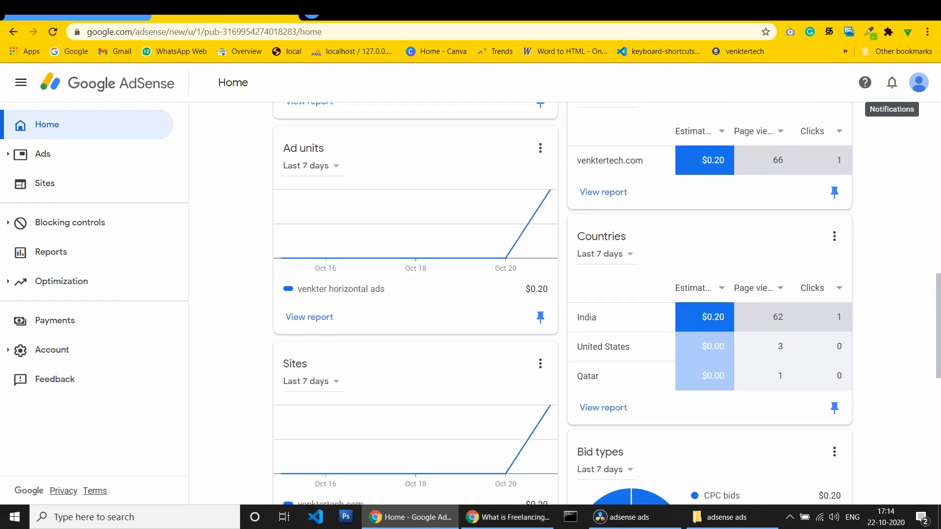
scroll(892, 83, "up", 1)
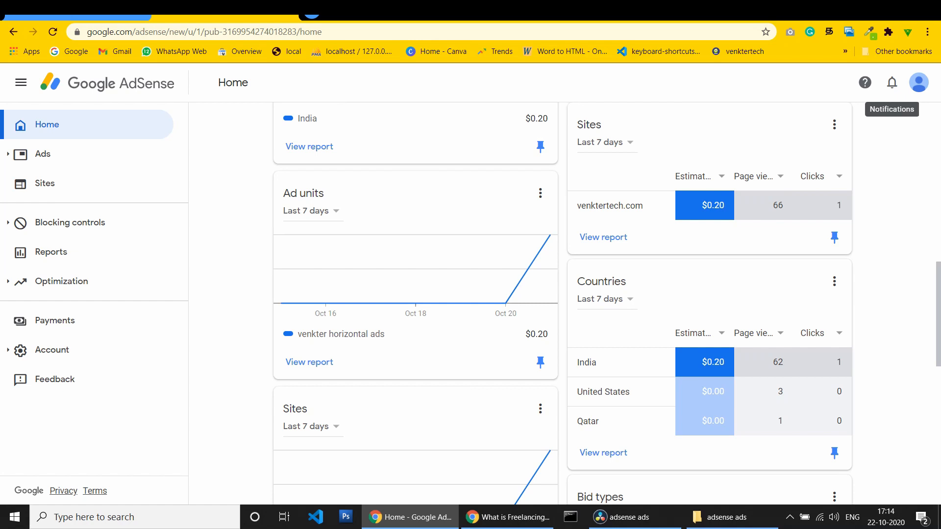
scroll(892, 83, "down", 10)
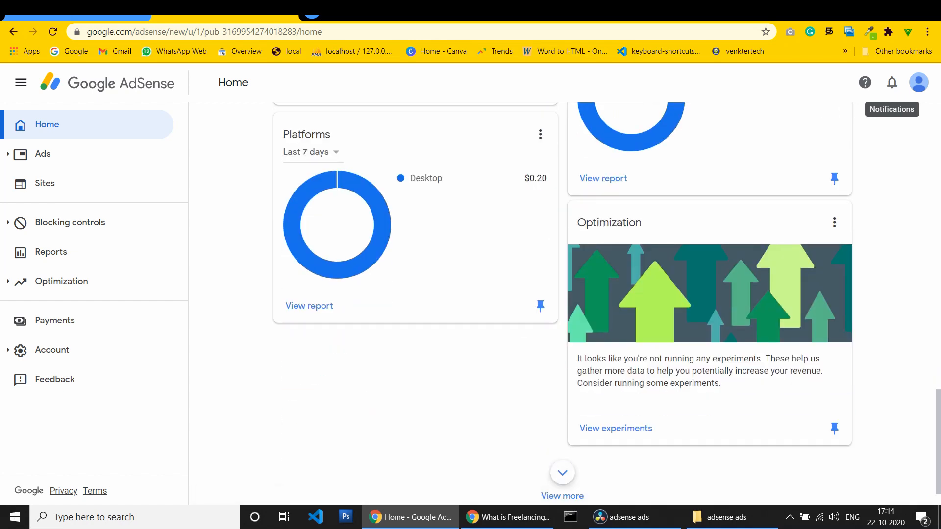
Step: Return to the freelancing post in the incognito window and view the rest of the page down to its footer
key("alt+Tab")
scroll(470, 284, "down", 15)
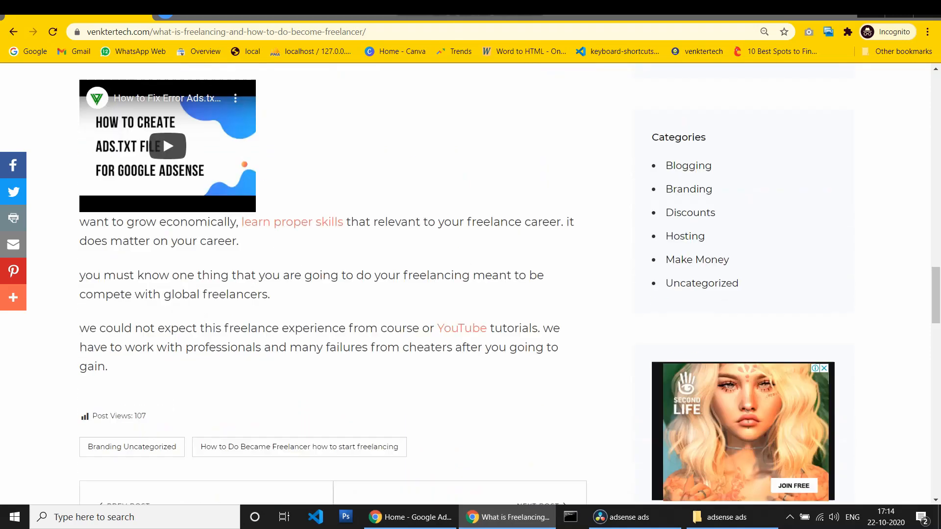
scroll(470, 284, "down", 15)
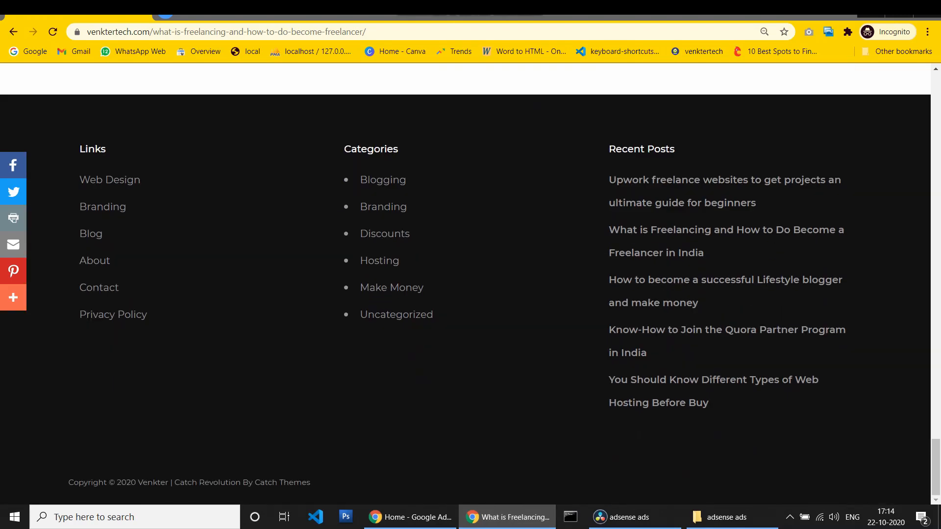
Step: Return to the top of the freelancing post, and switch to the AdSense home page's estimated earnings overview
scroll(470, 284, "up", 20)
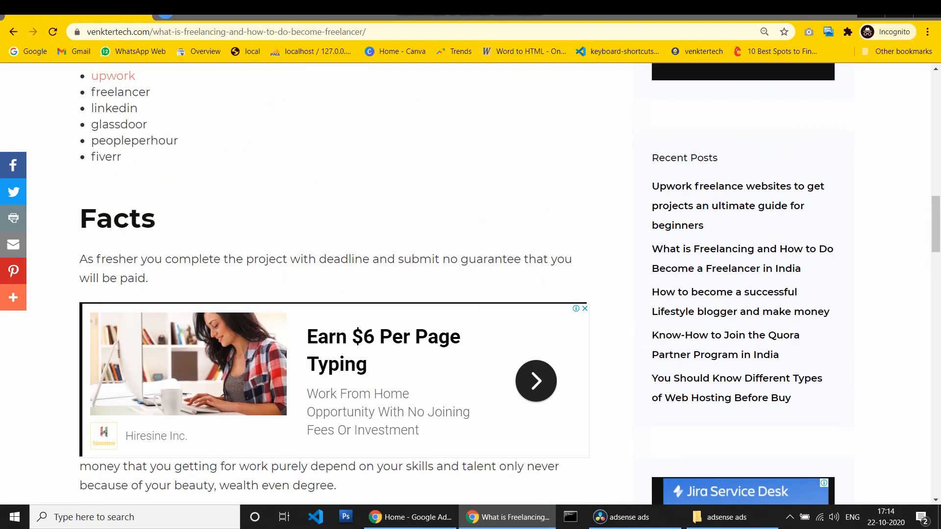
scroll(470, 284, "up", 10)
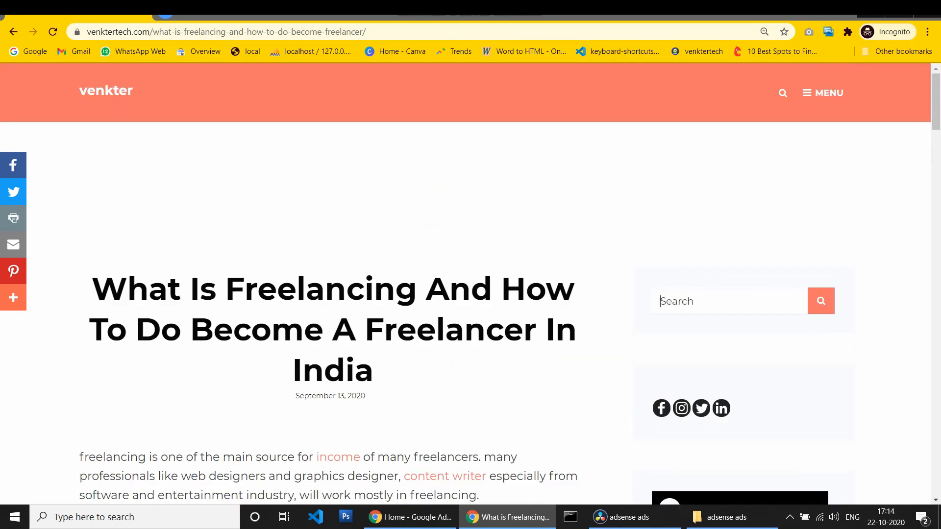
left_click(411, 516)
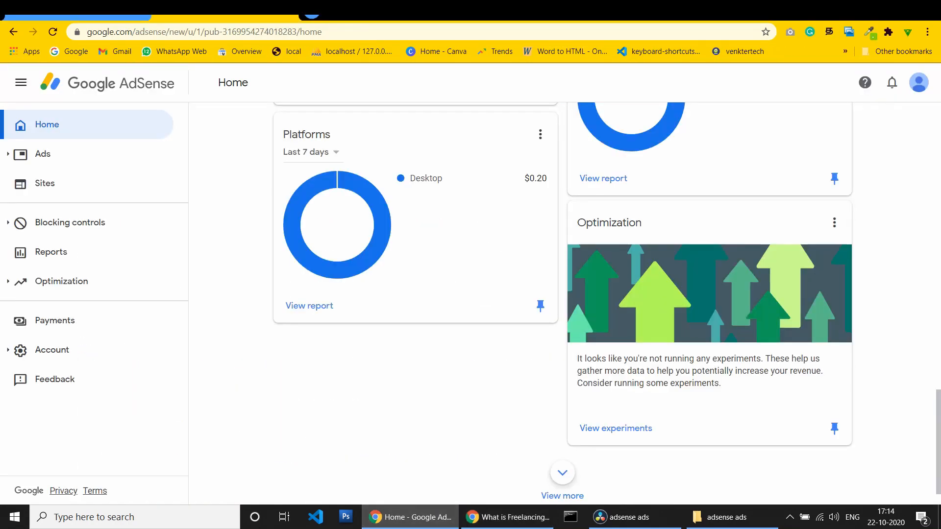
scroll(892, 84, "up", 8)
scroll(891, 84, "up", 8)
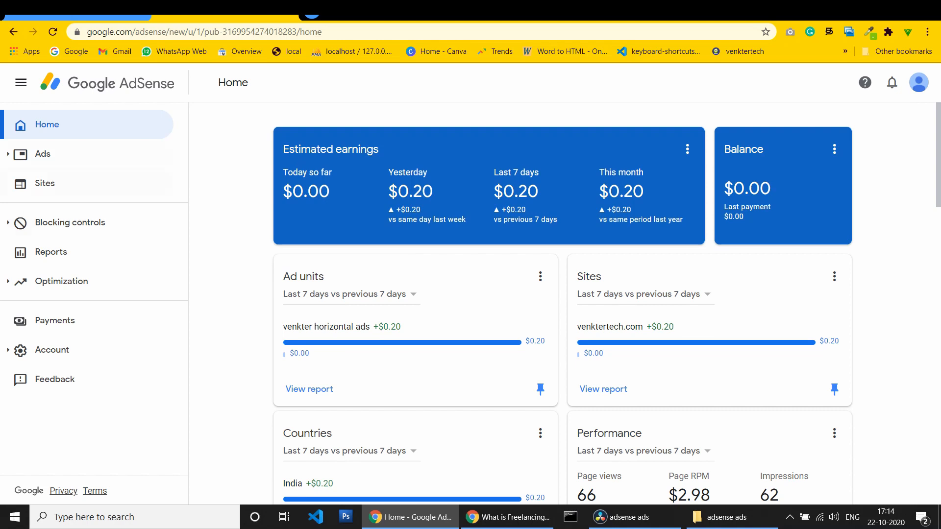
Step: Open the AdSense ads overview by ad unit and view the list of existing ad units
left_click(43, 154)
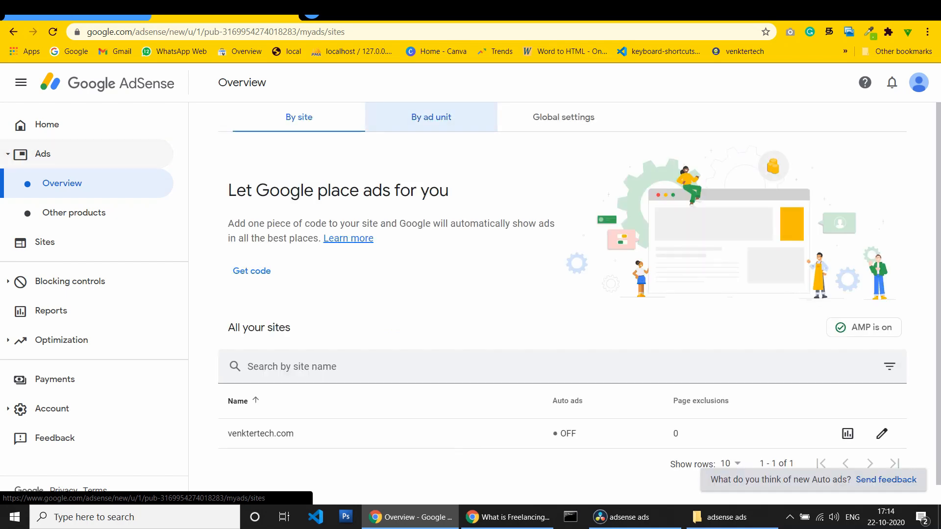
left_click(431, 117)
scroll(431, 196, "down", 3)
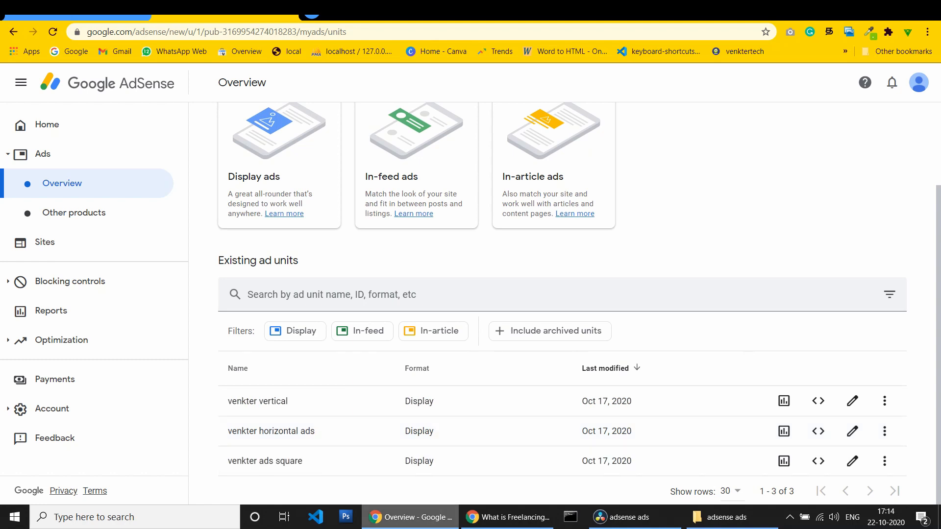
Step: Switch to the WordPress admin, open the Widgets page and open the first Advanced Ads widget in the Sidebar area
key("ctrl+Tab")
scroll(470, 289, "down", 7)
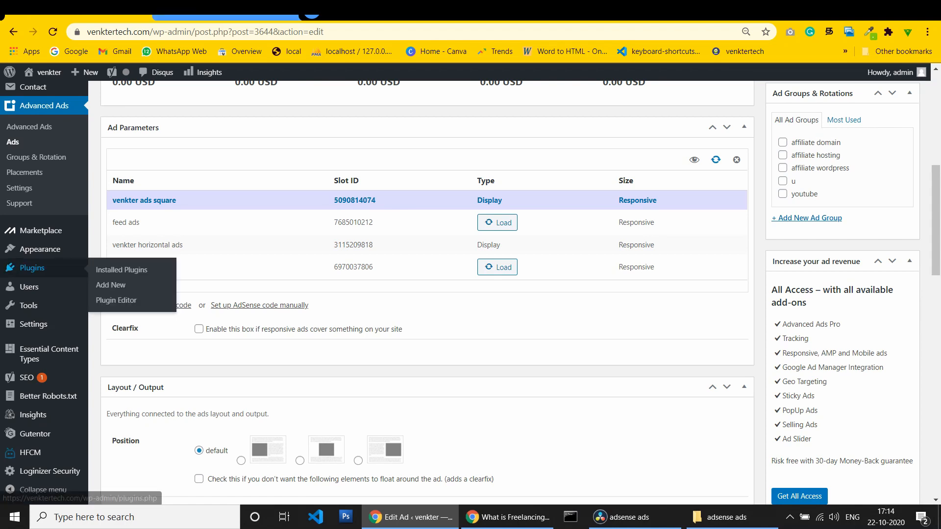
left_click(107, 296)
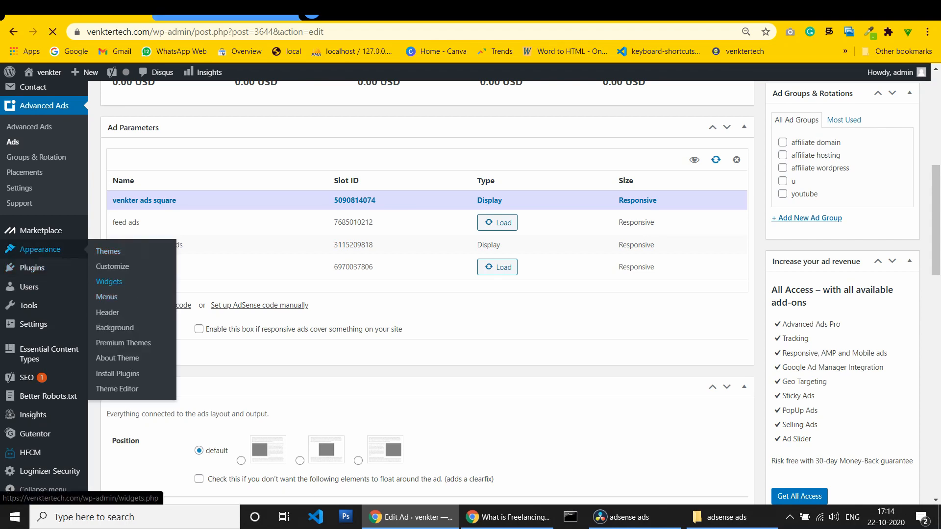
left_click(109, 281)
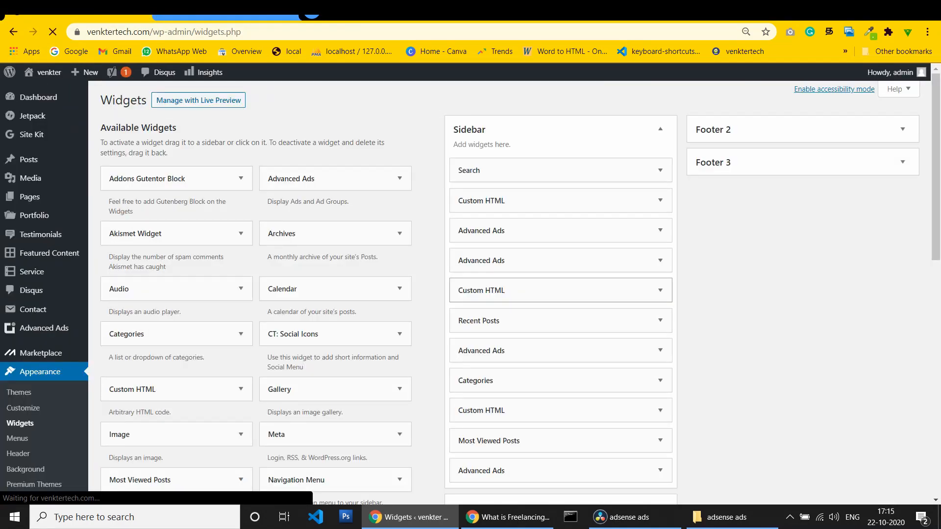
left_click(561, 229)
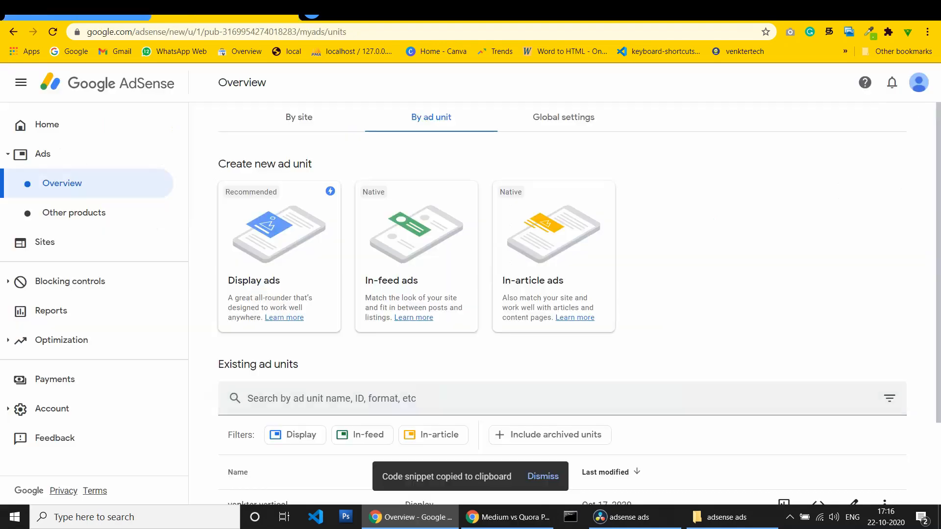
Step: View the settings of the venkter horizontal ads unit in AdSense and close them without saving
scroll(579, 304, "down", 2)
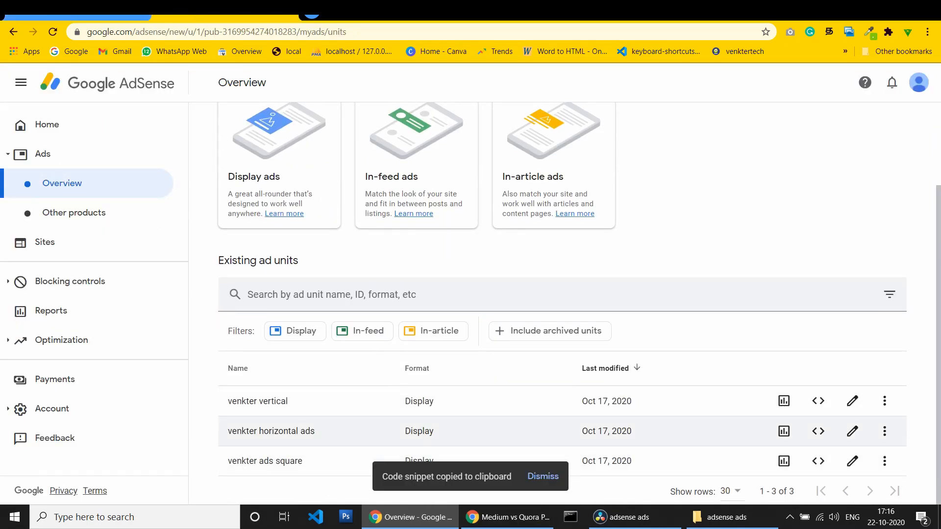
left_click(852, 431)
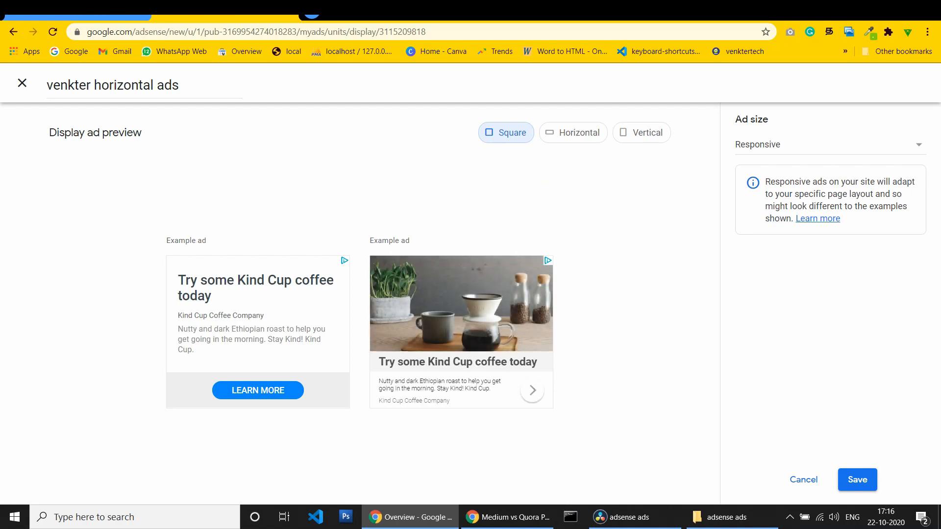
left_click(22, 83)
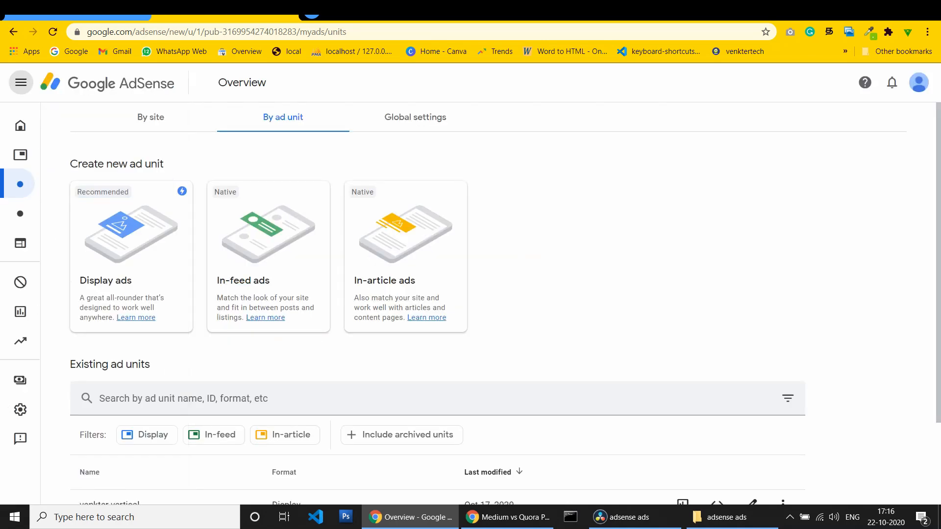
Step: Open the venkter vertical ad unit, examine its display preview in the Vertical shape, and close it without saving
scroll(441, 294, "down", 3)
left_click(752, 401)
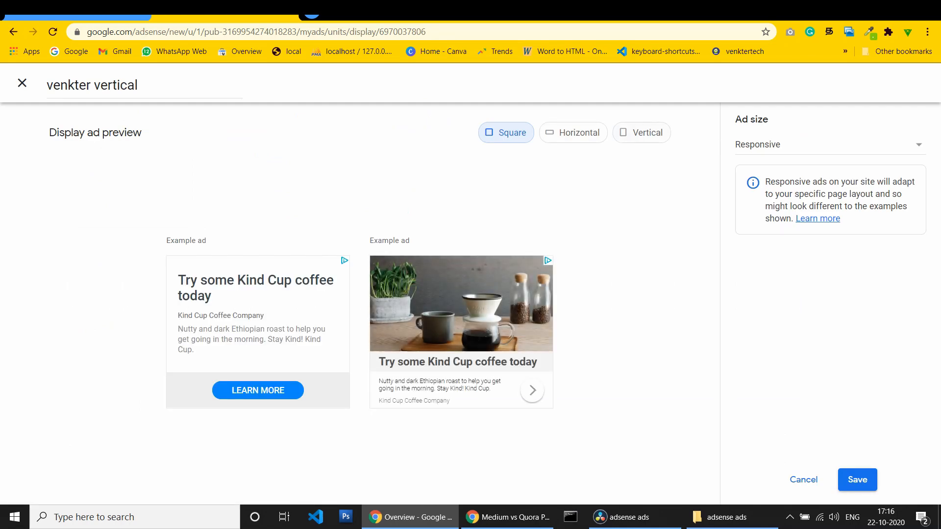
left_click(641, 133)
scroll(418, 322, "down", 2)
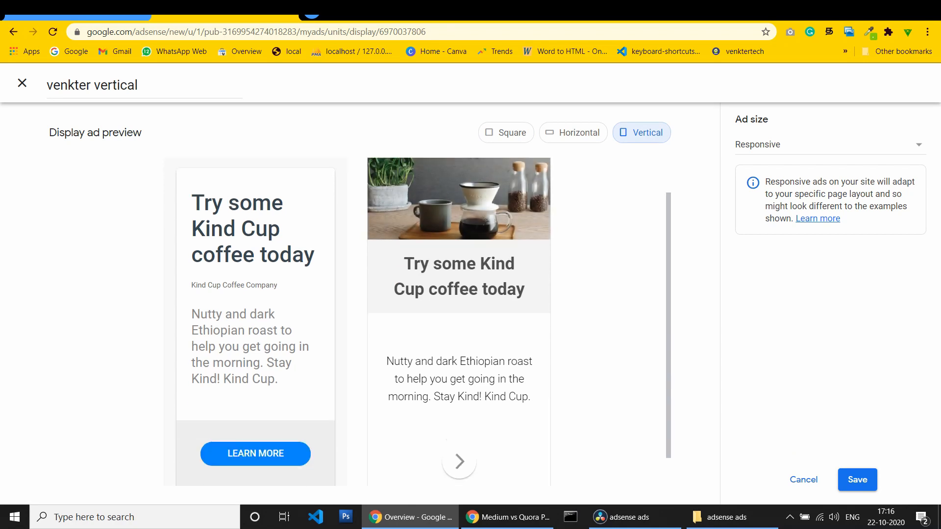
scroll(417, 321, "down", 1)
left_click(22, 83)
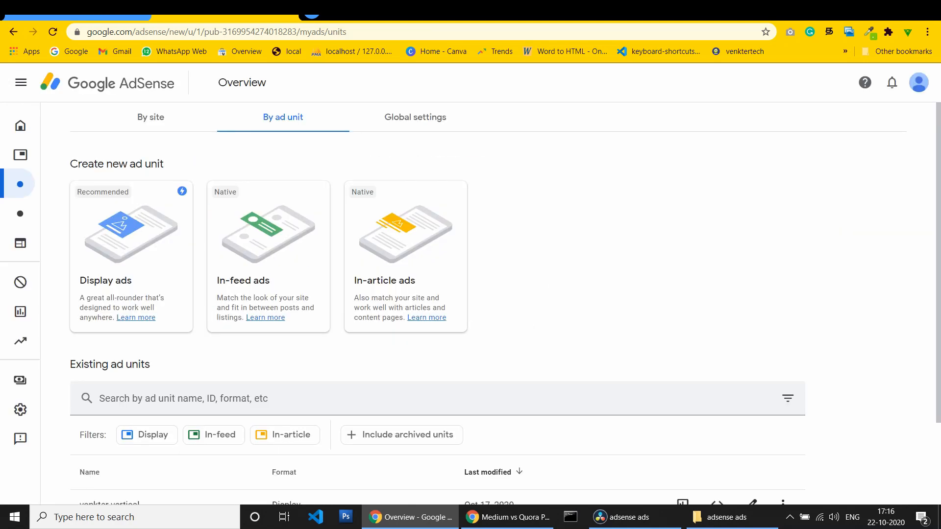
Step: Reopen the venkter vertical ad unit, preview it in the Vertical shape again and save the unit
scroll(416, 314, "down", 3)
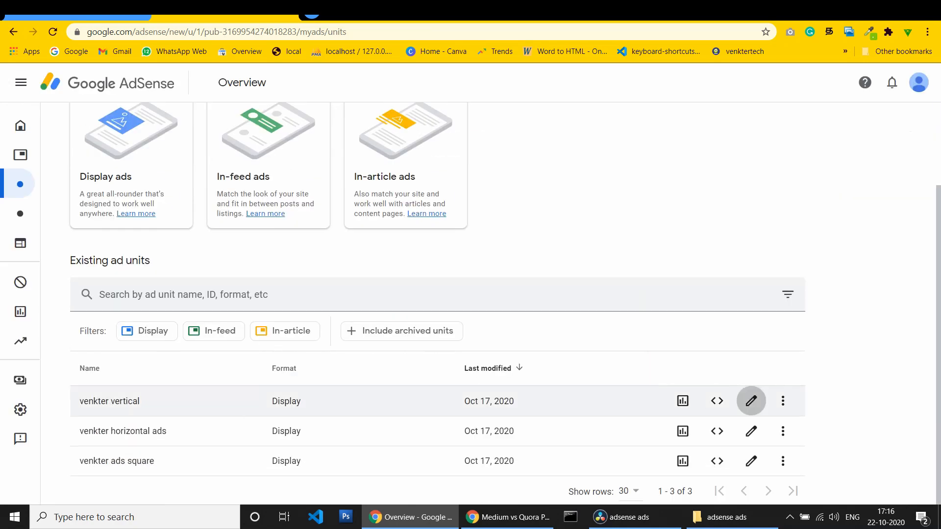
left_click(750, 400)
left_click(642, 132)
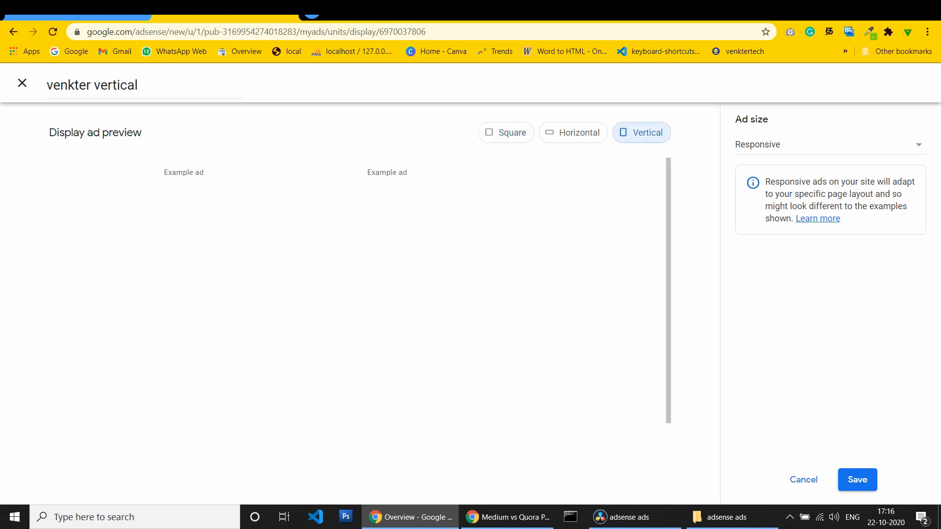
scroll(417, 321, "down", 2)
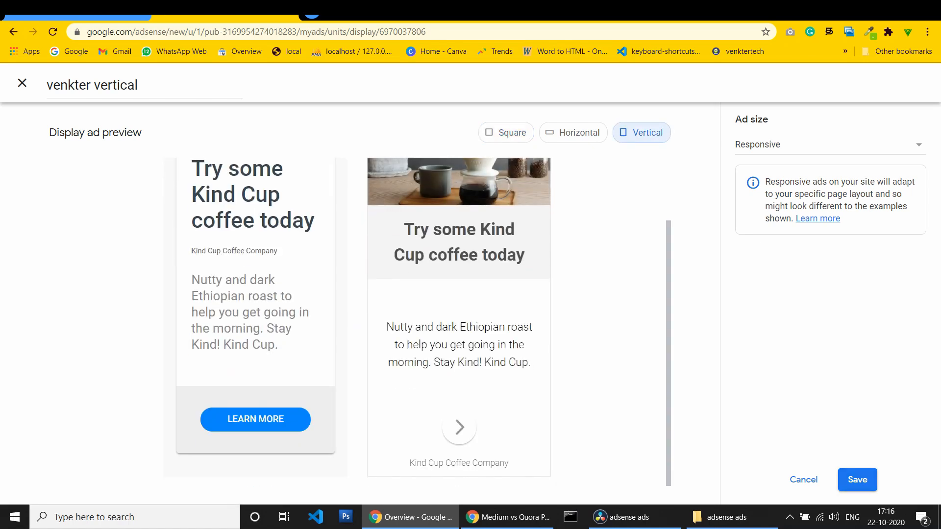
left_click(857, 479)
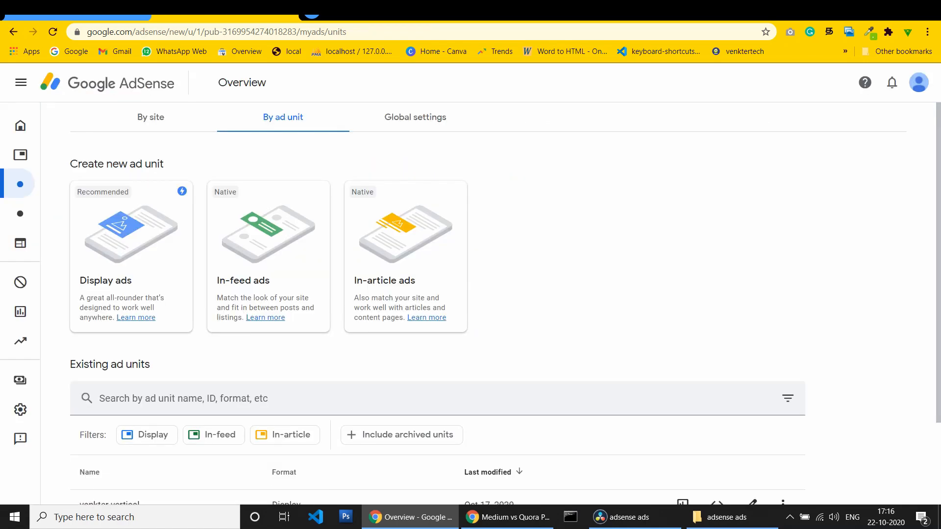
Step: Generate the HTML ad code for the venkter vertical unit and copy the code snippet
scroll(717, 400, "down", 2)
left_click(716, 400)
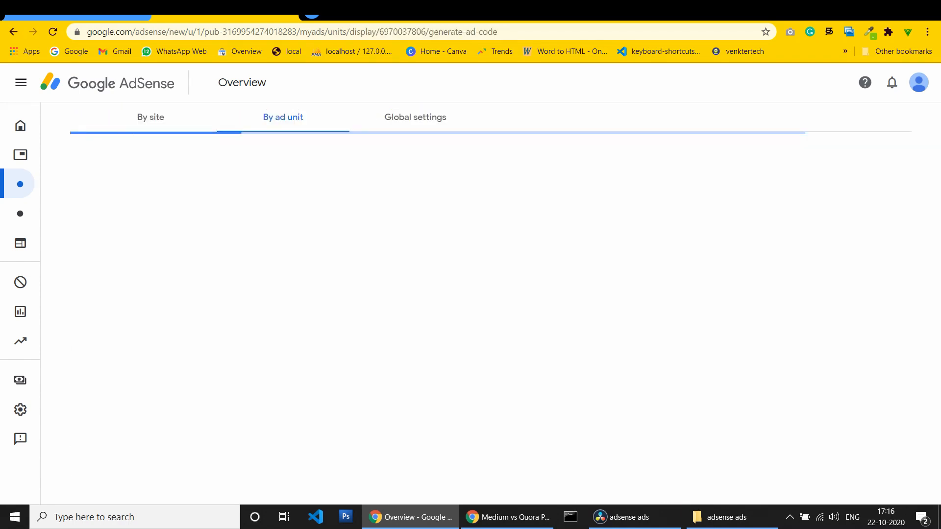
left_click(285, 387)
Step: Replace the content of the sidebar's Custom HTML widget with the copied venkter vertical code and compare it with the AdSense snippet
key("ctrl+Tab")
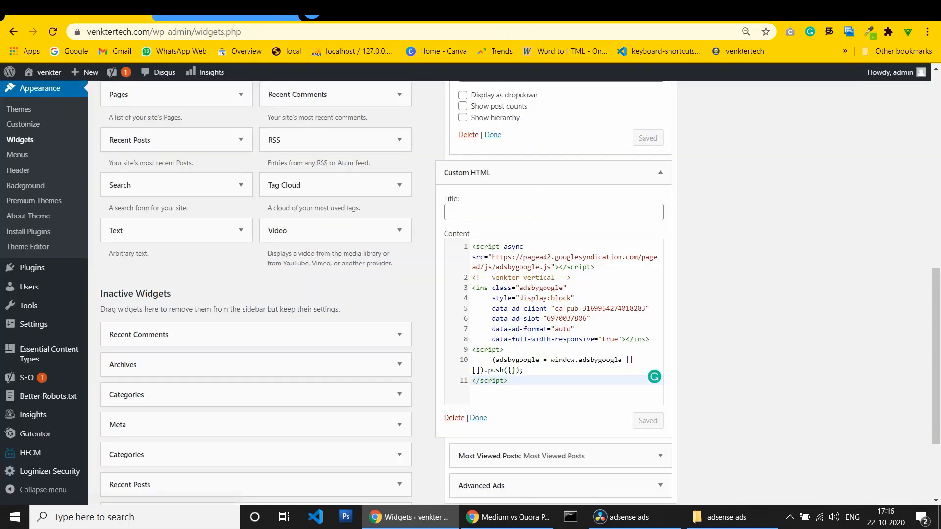
left_click(519, 319)
key("ctrl+a")
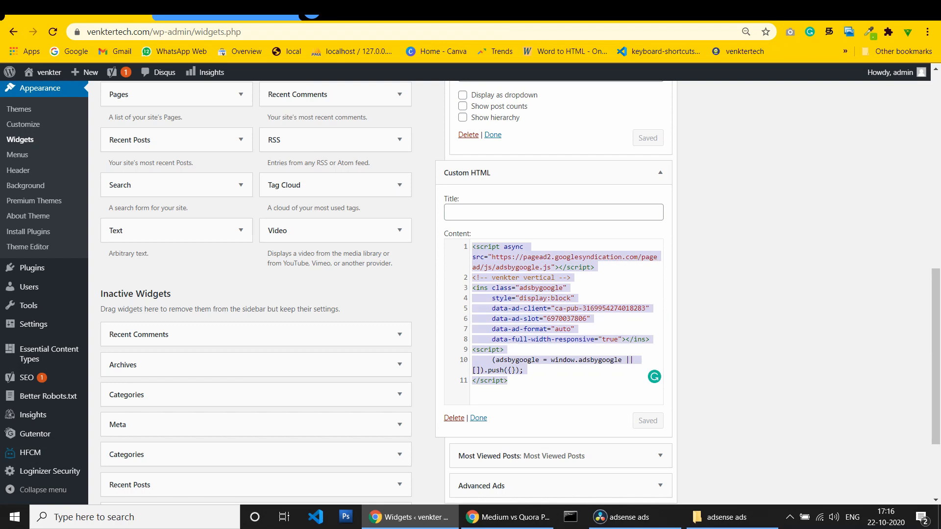
key("ctrl+v")
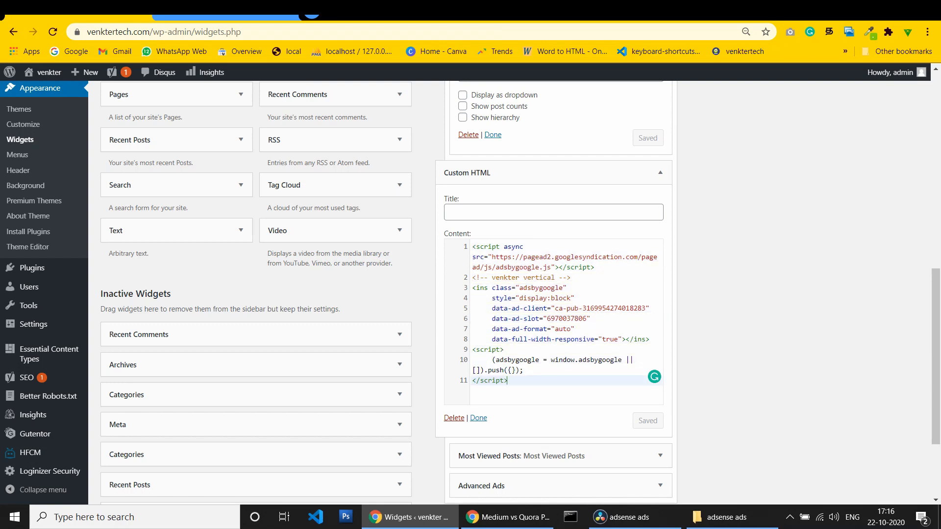
key("ctrl+shift+Tab")
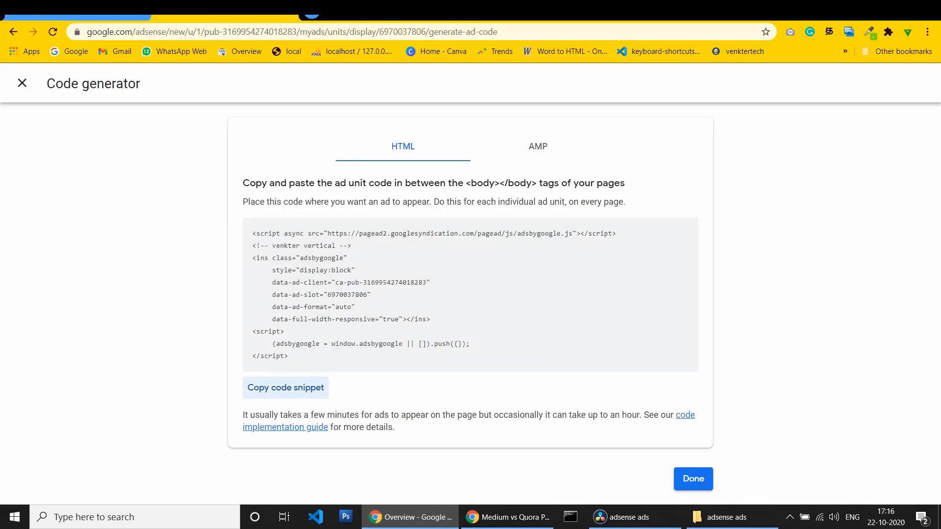
key("ctrl+Tab")
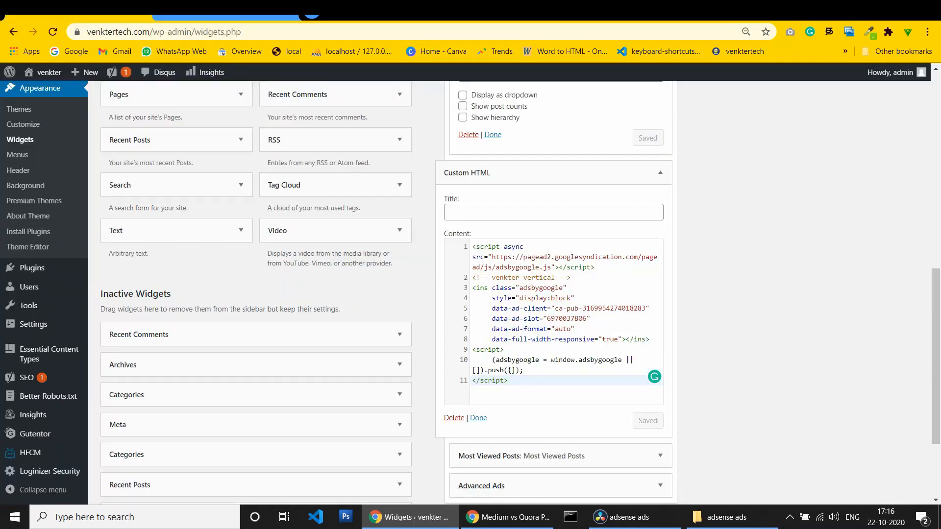
Step: Reload the Medium vs Quora Partner Program post in the incognito window and examine its in-content and sidebar ads
left_click(507, 516)
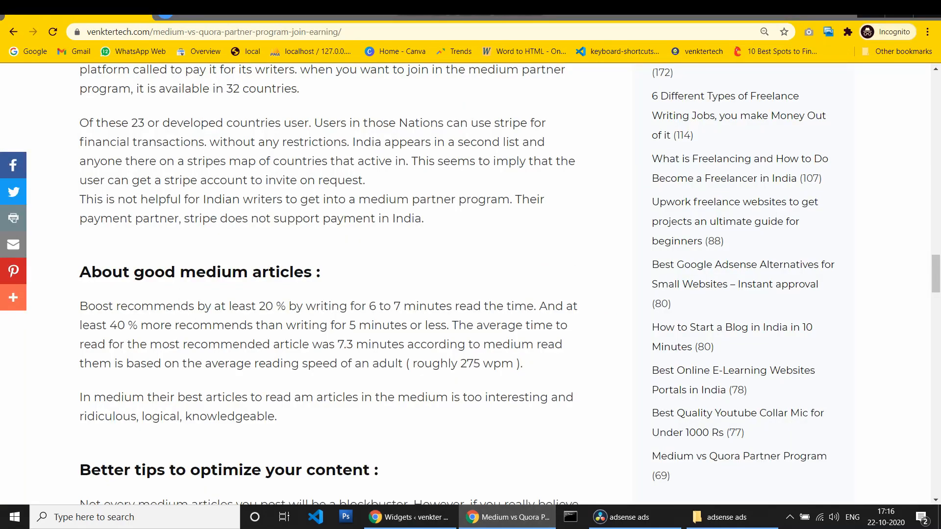
key("F5")
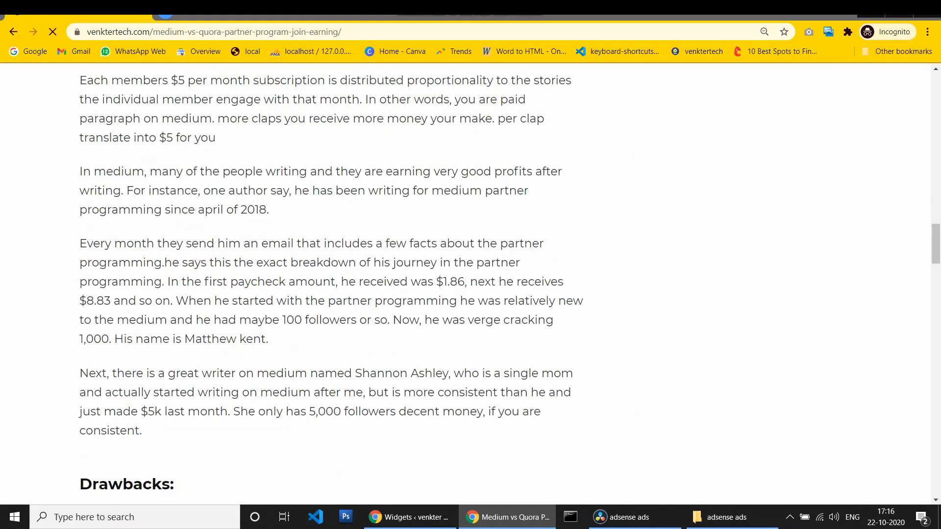
scroll(470, 284, "down", 20)
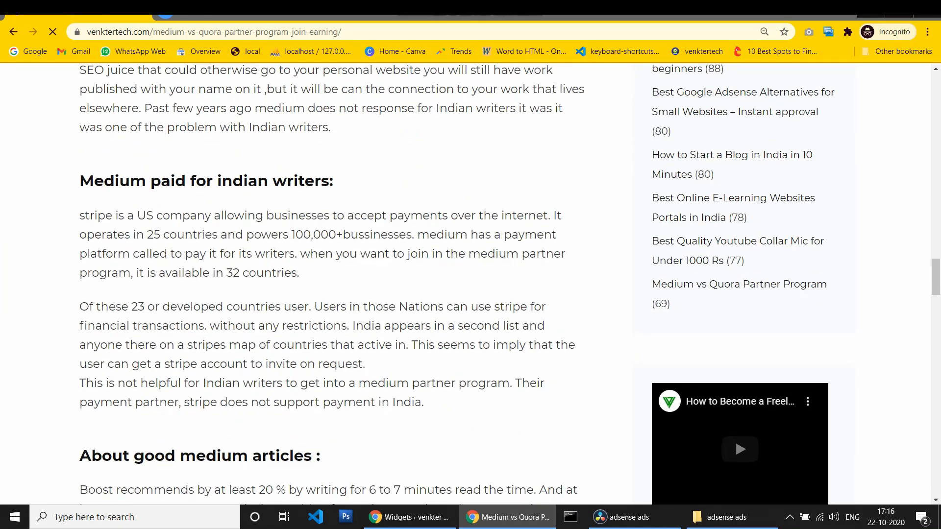
scroll(471, 284, "up", 20)
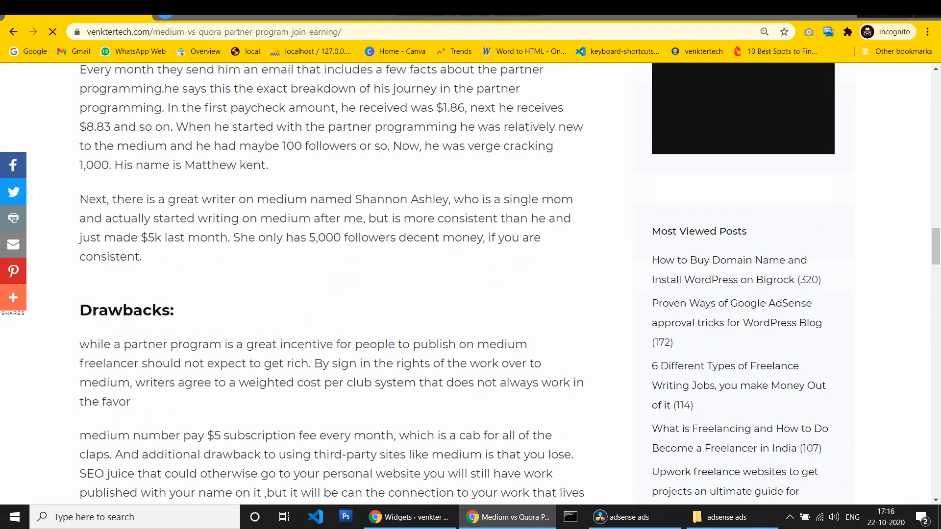
scroll(333, 284, "up", 20)
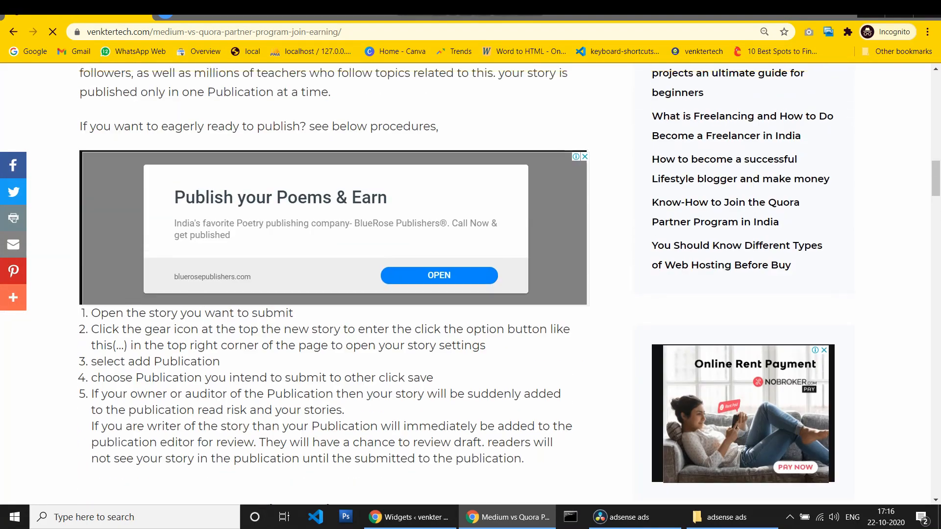
scroll(333, 284, "up", 6)
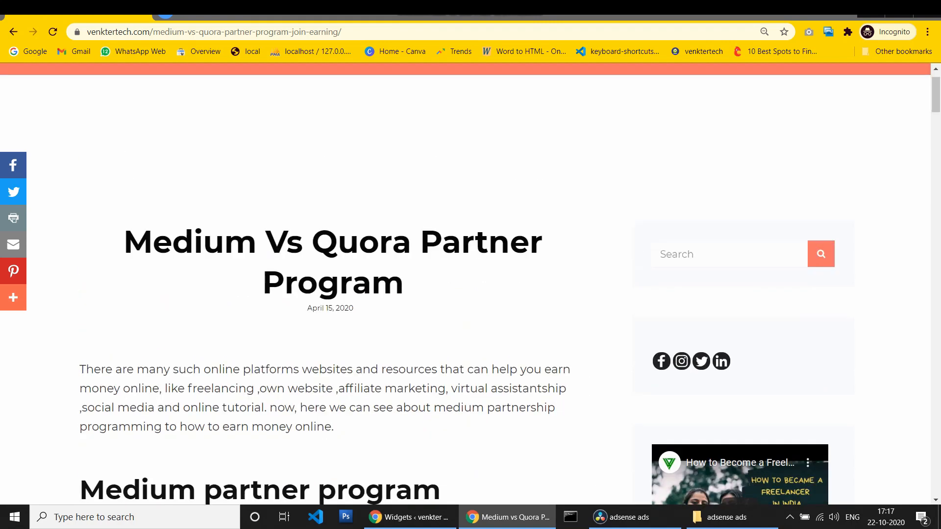
scroll(333, 284, "down", 9)
scroll(333, 284, "up", 8)
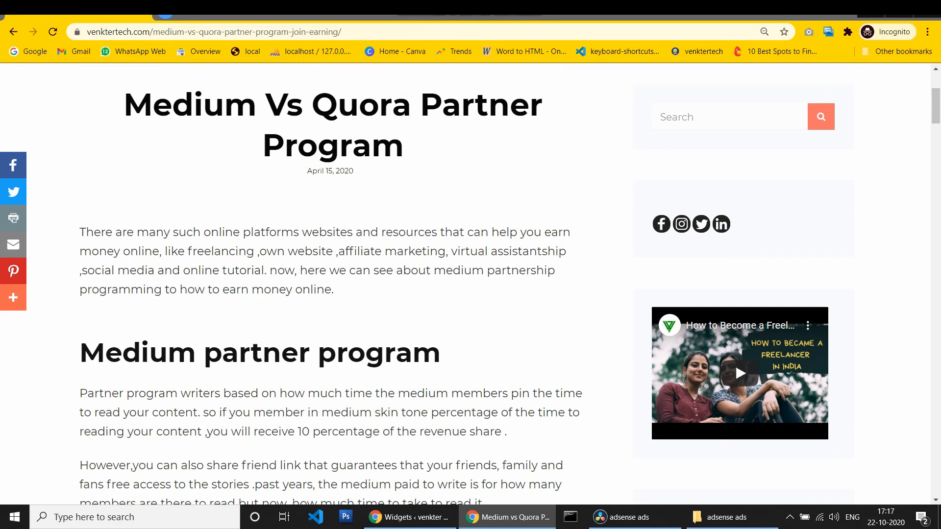
Step: Return to AdSense and close the code generator of the venkter vertical ad unit
left_click(105, 91)
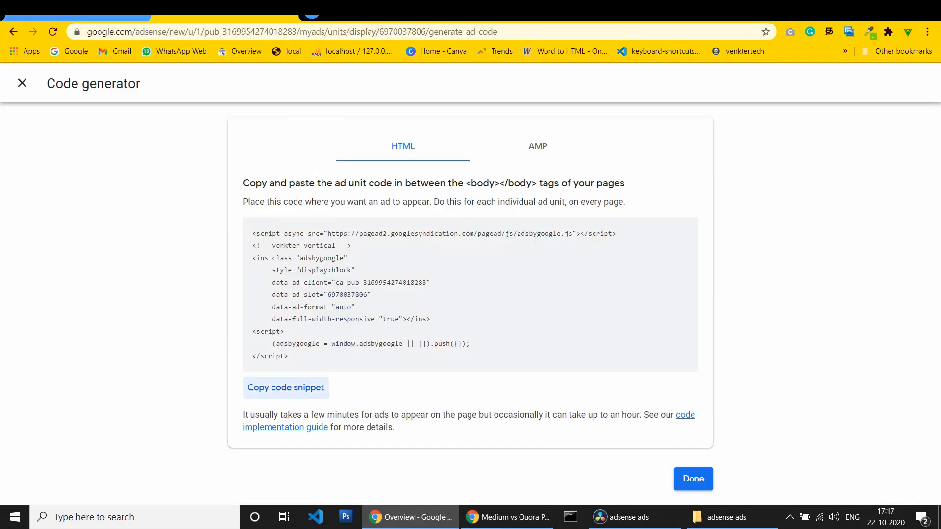
left_click(22, 83)
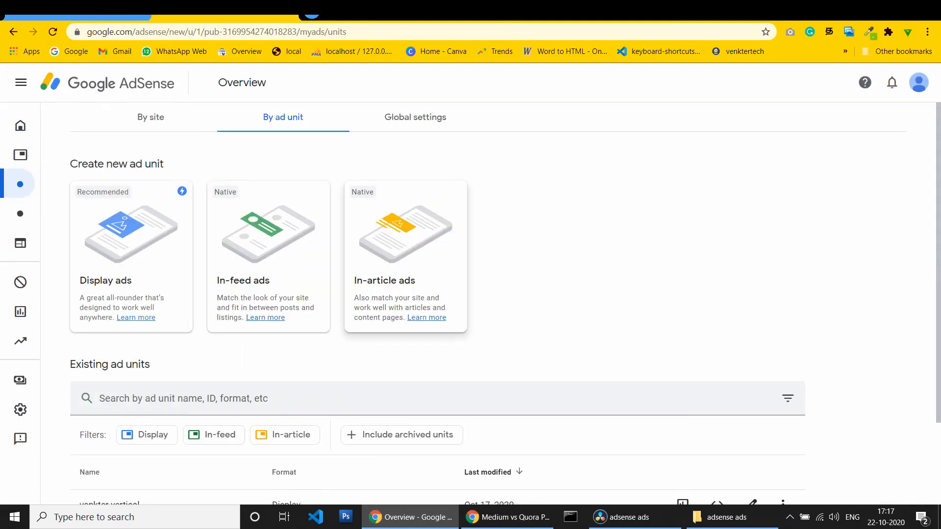
Step: Review the existing ad units in AdSense, then the per-site overview with the Auto ads setting for venktertech.com
scroll(268, 255, "down", 3)
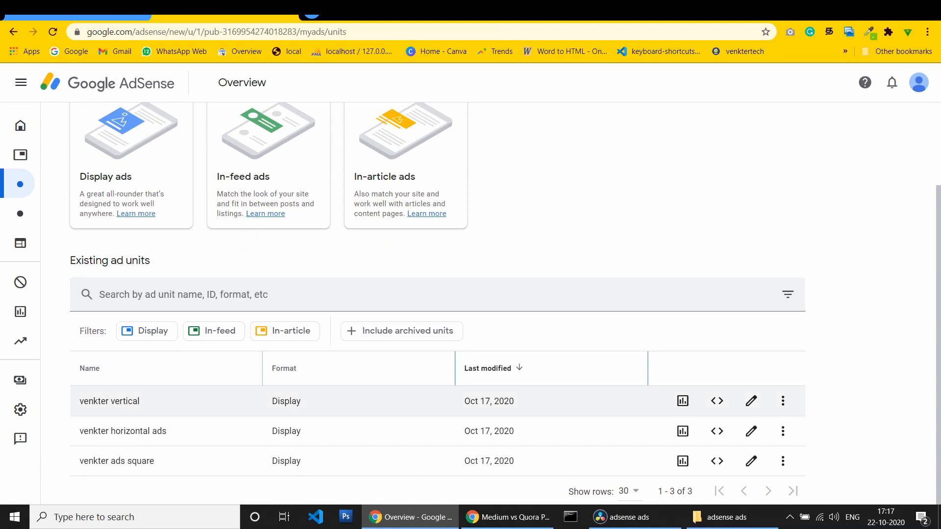
scroll(268, 255, "up", 3)
left_click(151, 118)
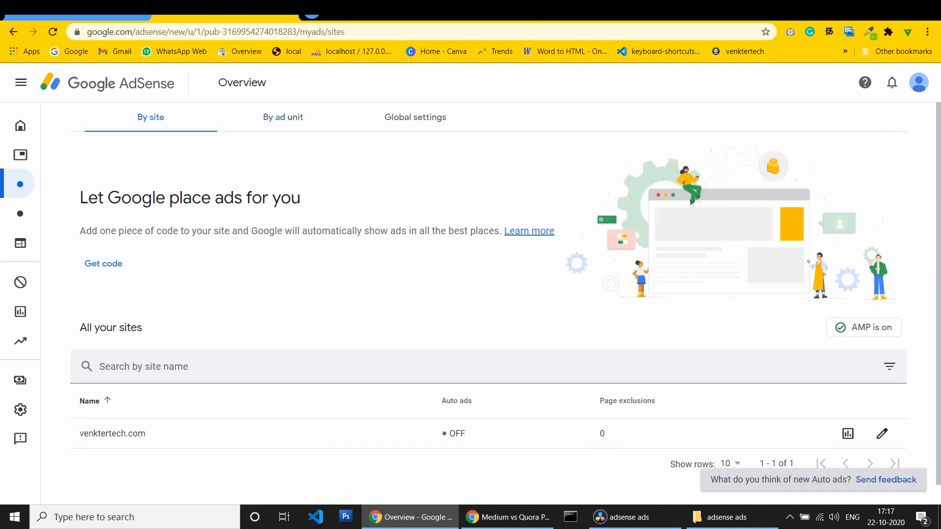
scroll(488, 304, "down", 1)
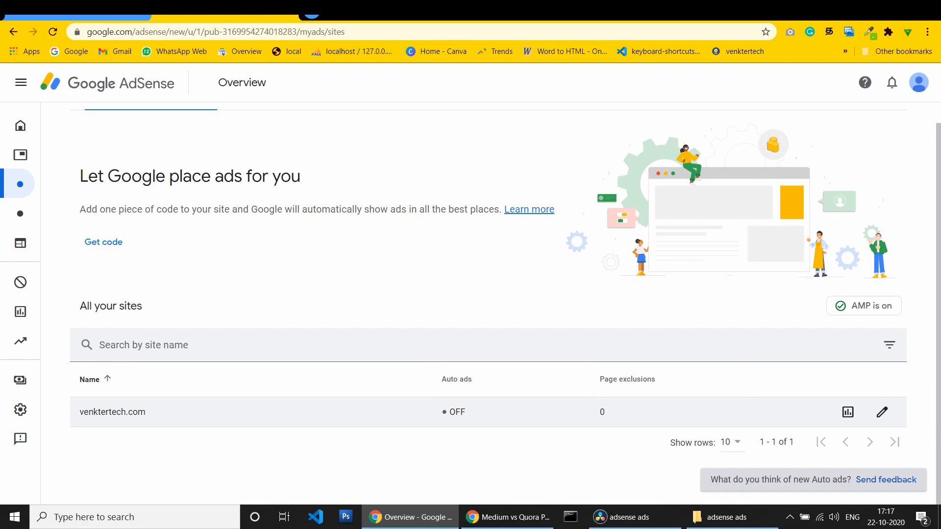
Step: Switch to the incognito window and examine the in-content and sidebar ads throughout the Medium vs Quora Partner Program post
left_click(507, 517)
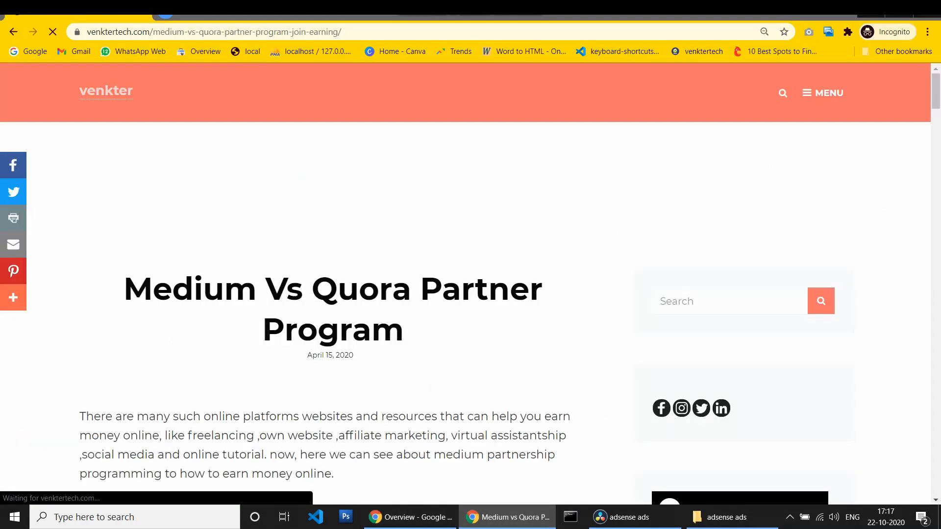
scroll(470, 284, "down", 8)
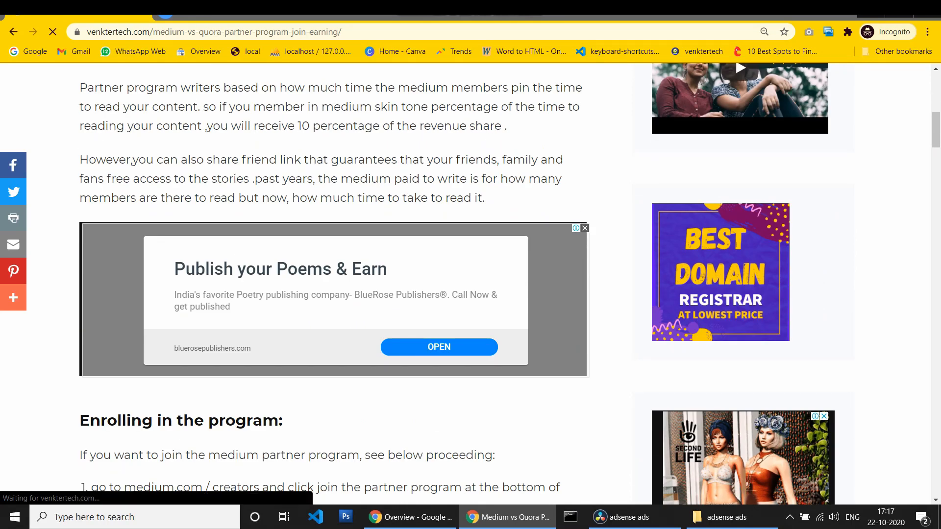
scroll(470, 284, "down", 10)
scroll(470, 284, "up", 6)
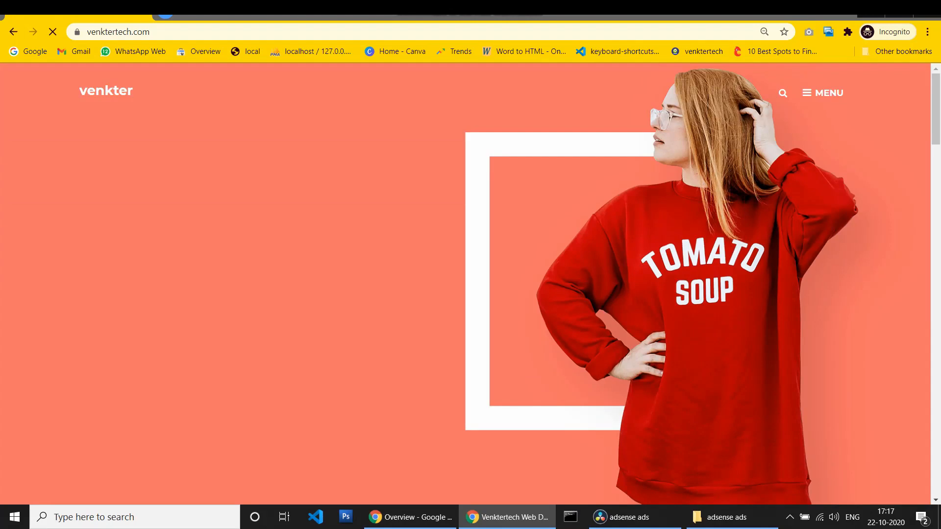
Step: From the site's home page, open the post on becoming a successful Lifestyle blogger and check the ads within it
scroll(471, 284, "down", 20)
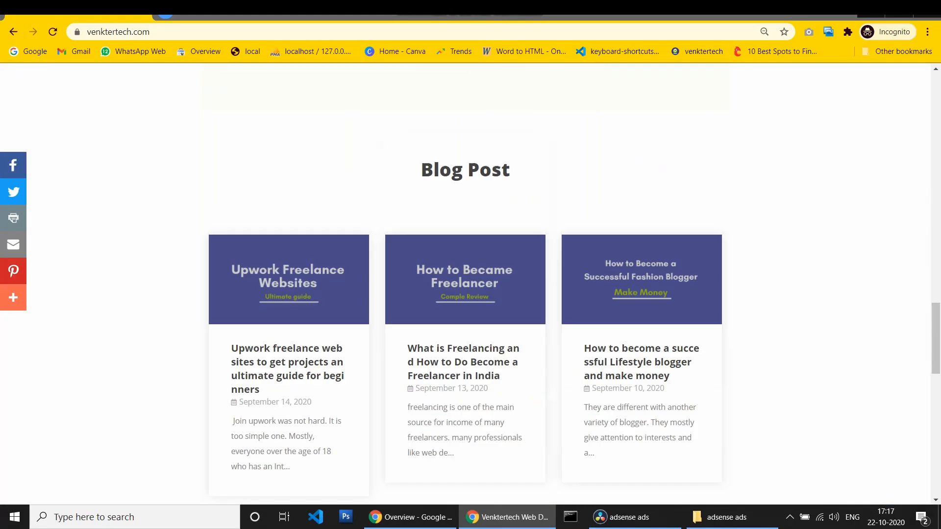
scroll(289, 274, "down", 2)
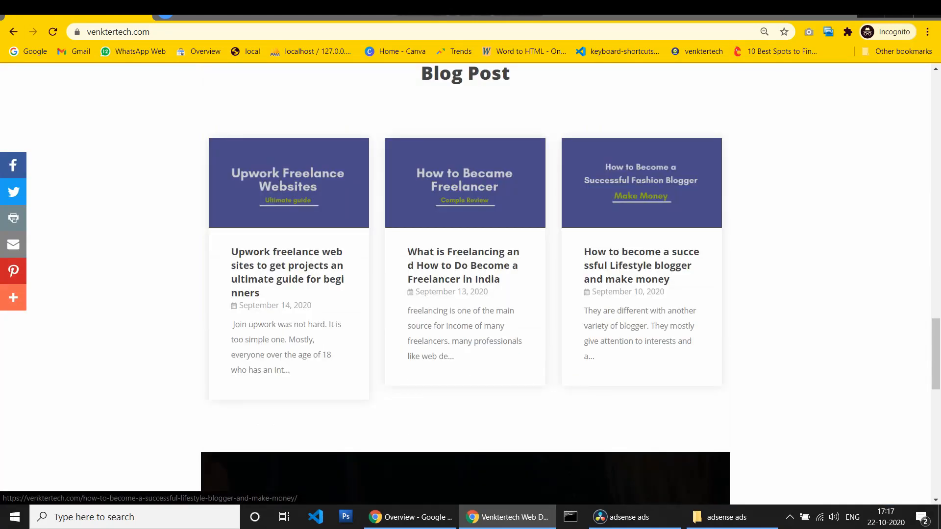
left_click(637, 265)
scroll(637, 265, "down", 6)
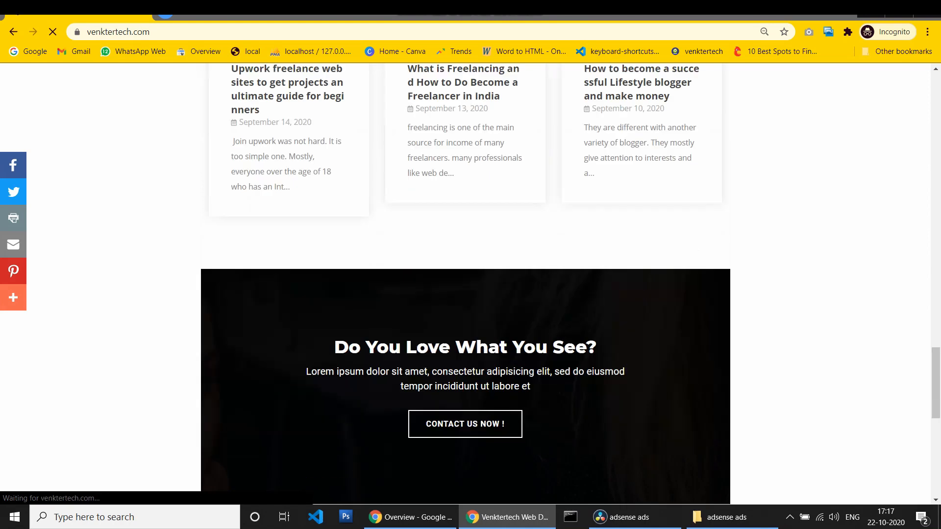
scroll(470, 284, "down", 5)
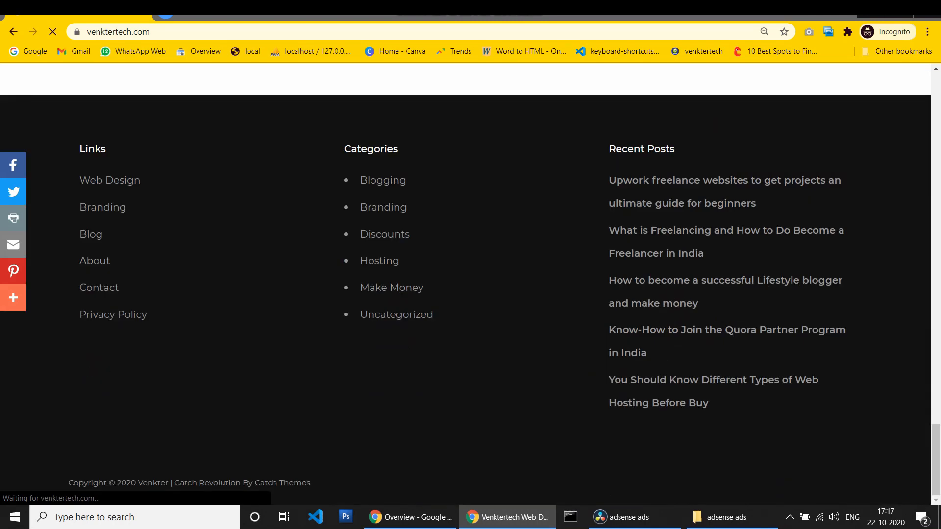
scroll(470, 284, "up", 10)
scroll(470, 284, "up", 5)
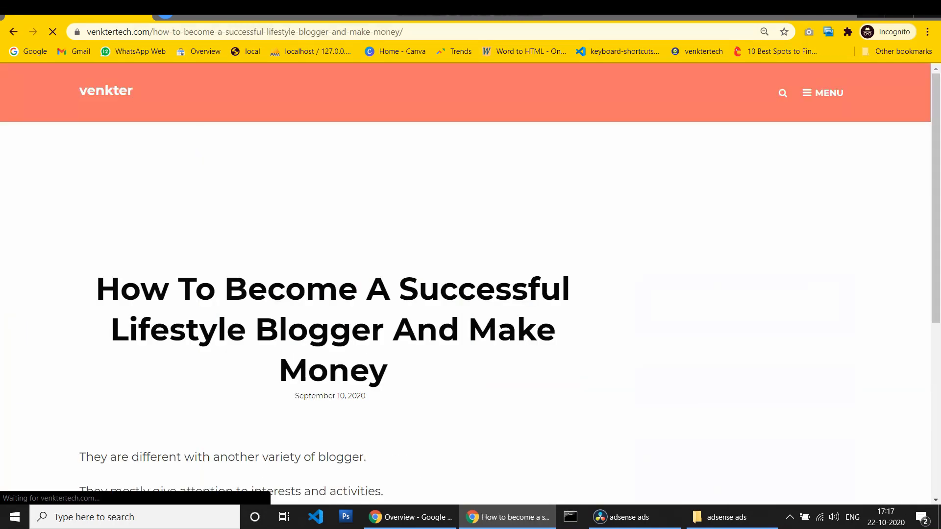
scroll(470, 284, "down", 5)
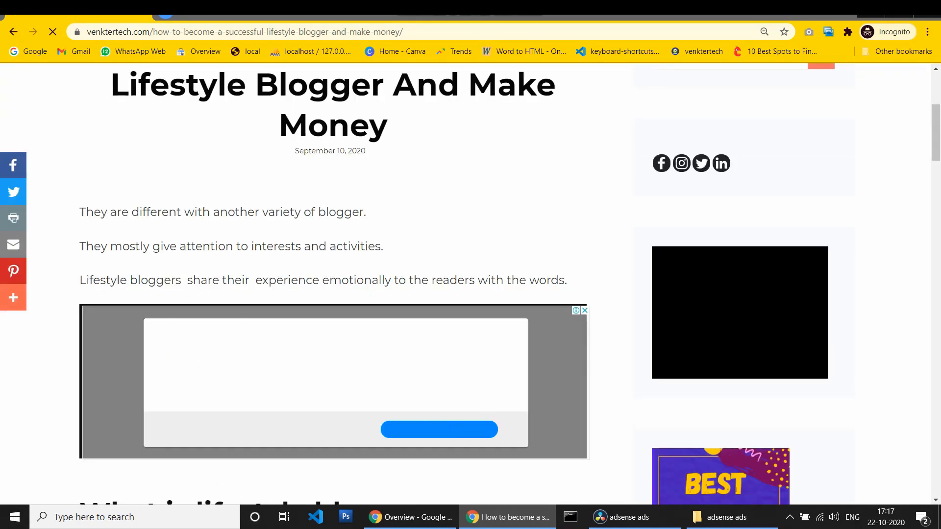